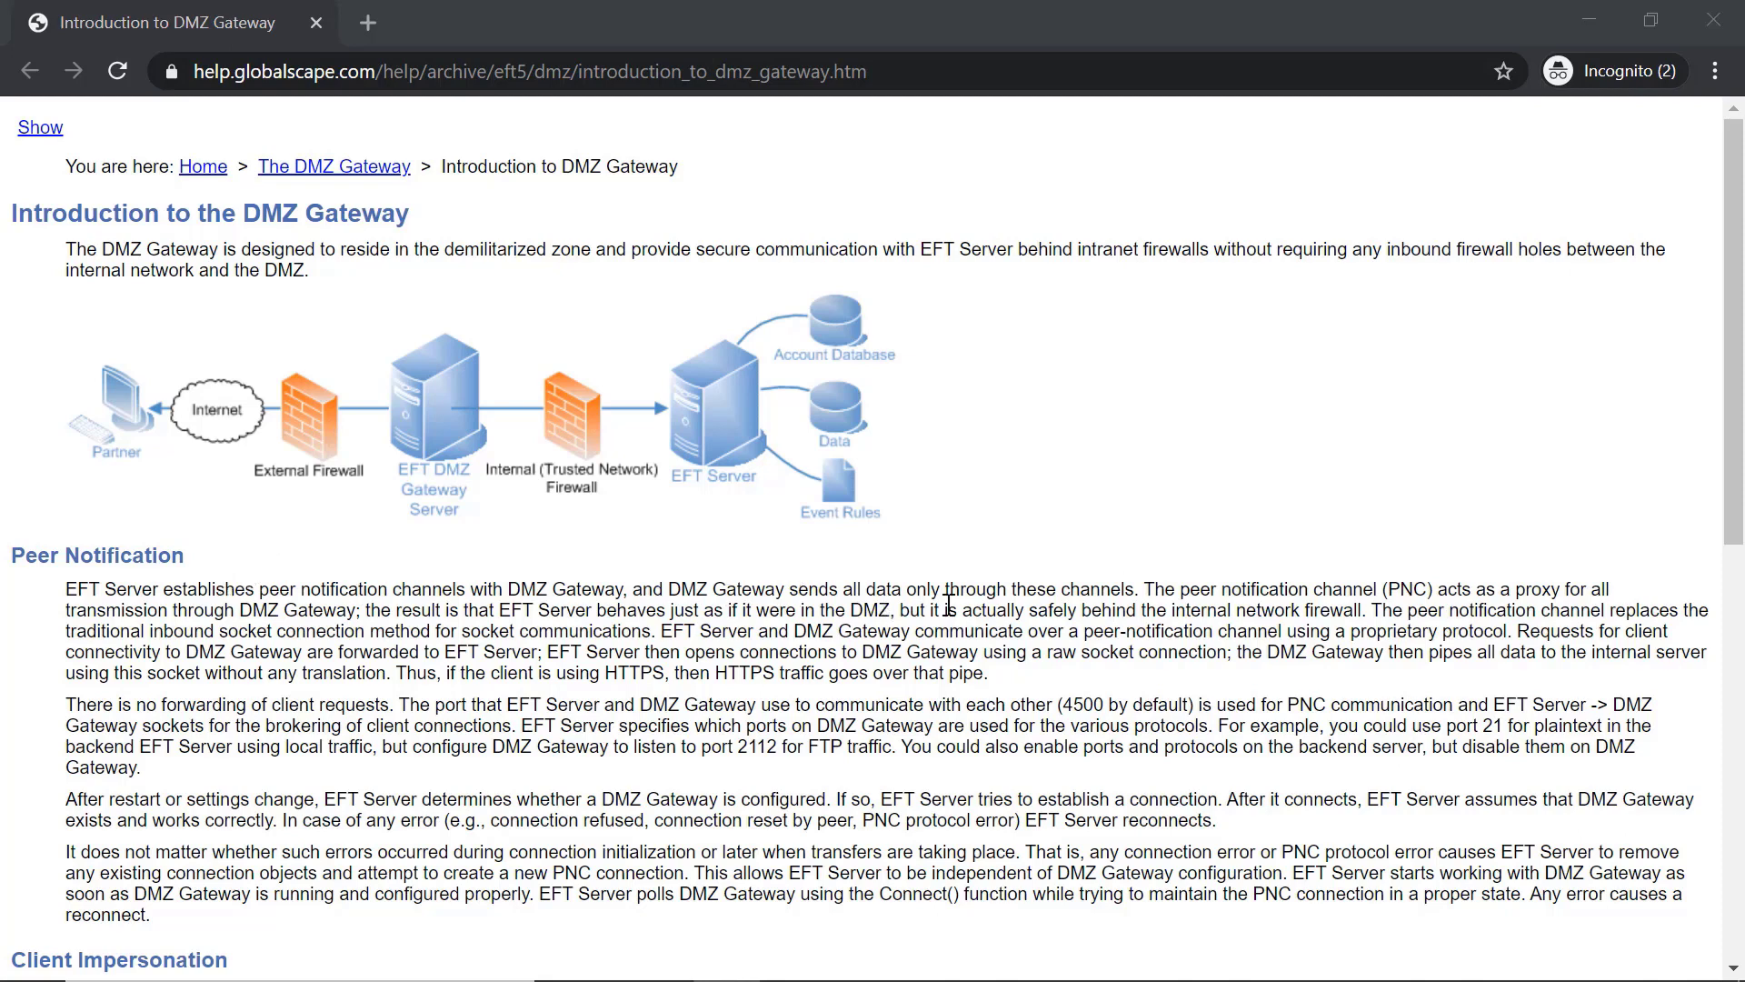
Step: Highlight the peer notification channel sentence on the DMZ Gateway introduction page
drag(1133, 589, 1379, 591)
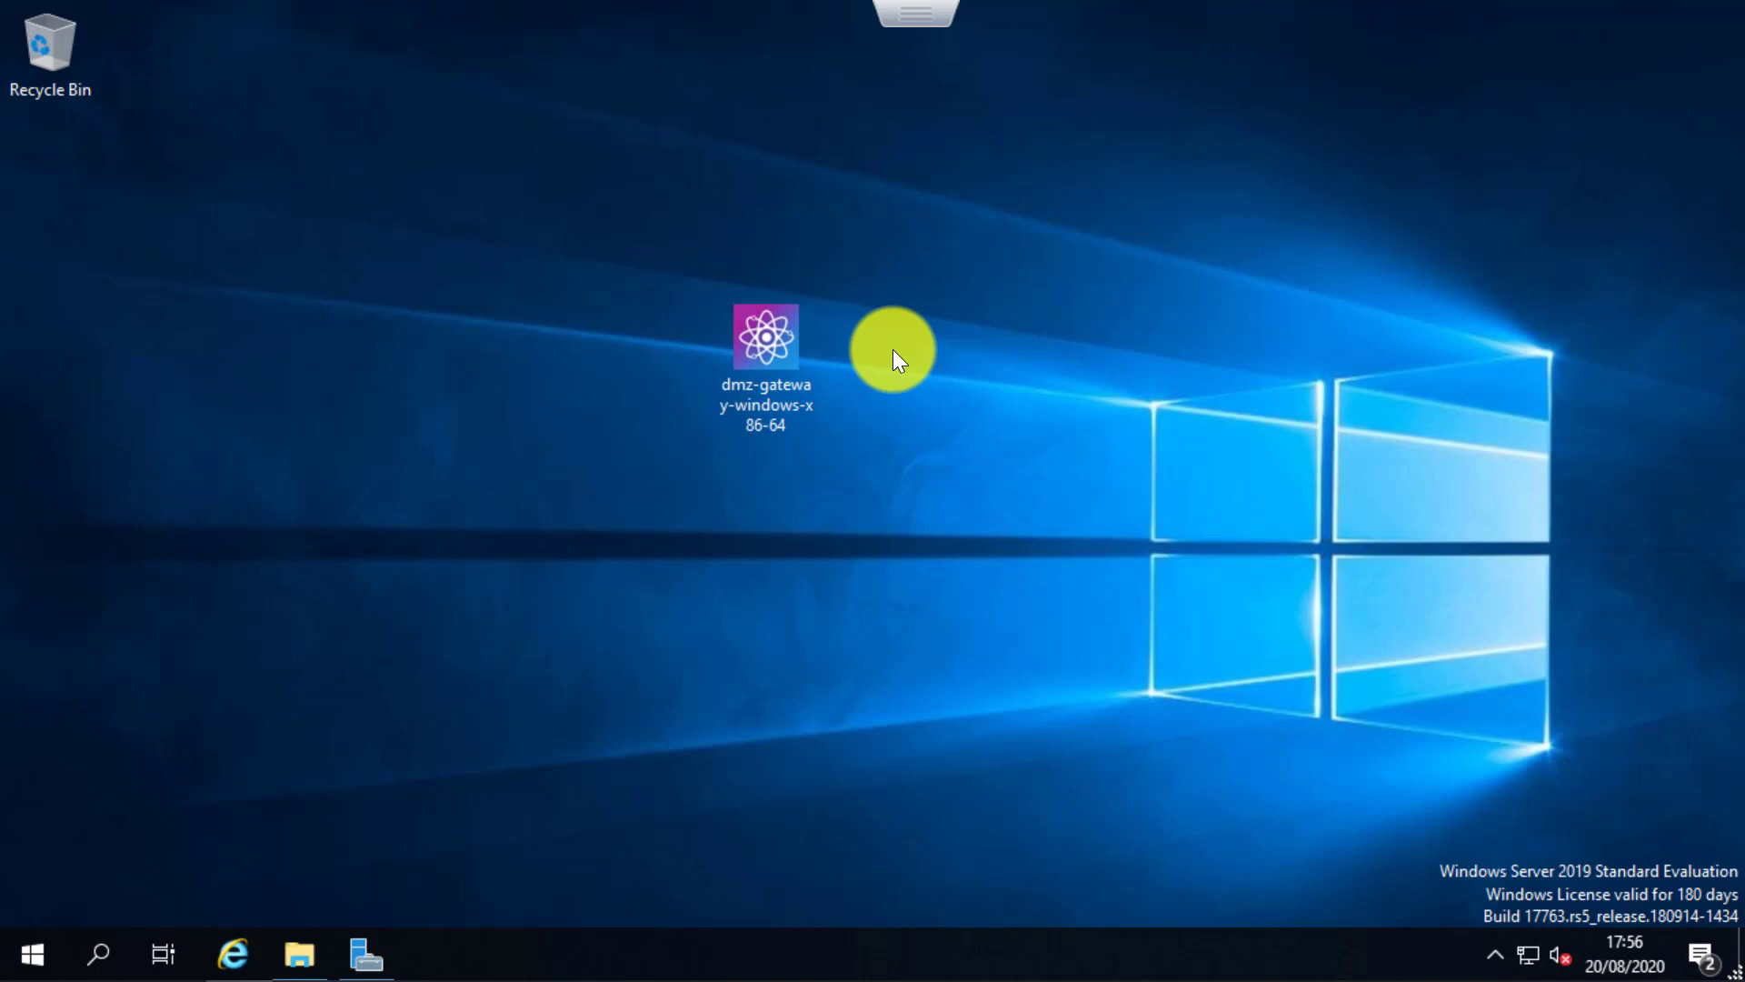
Step: Run the dmz-gateway-windows-x86-64 installer as administrator
right_click(767, 367)
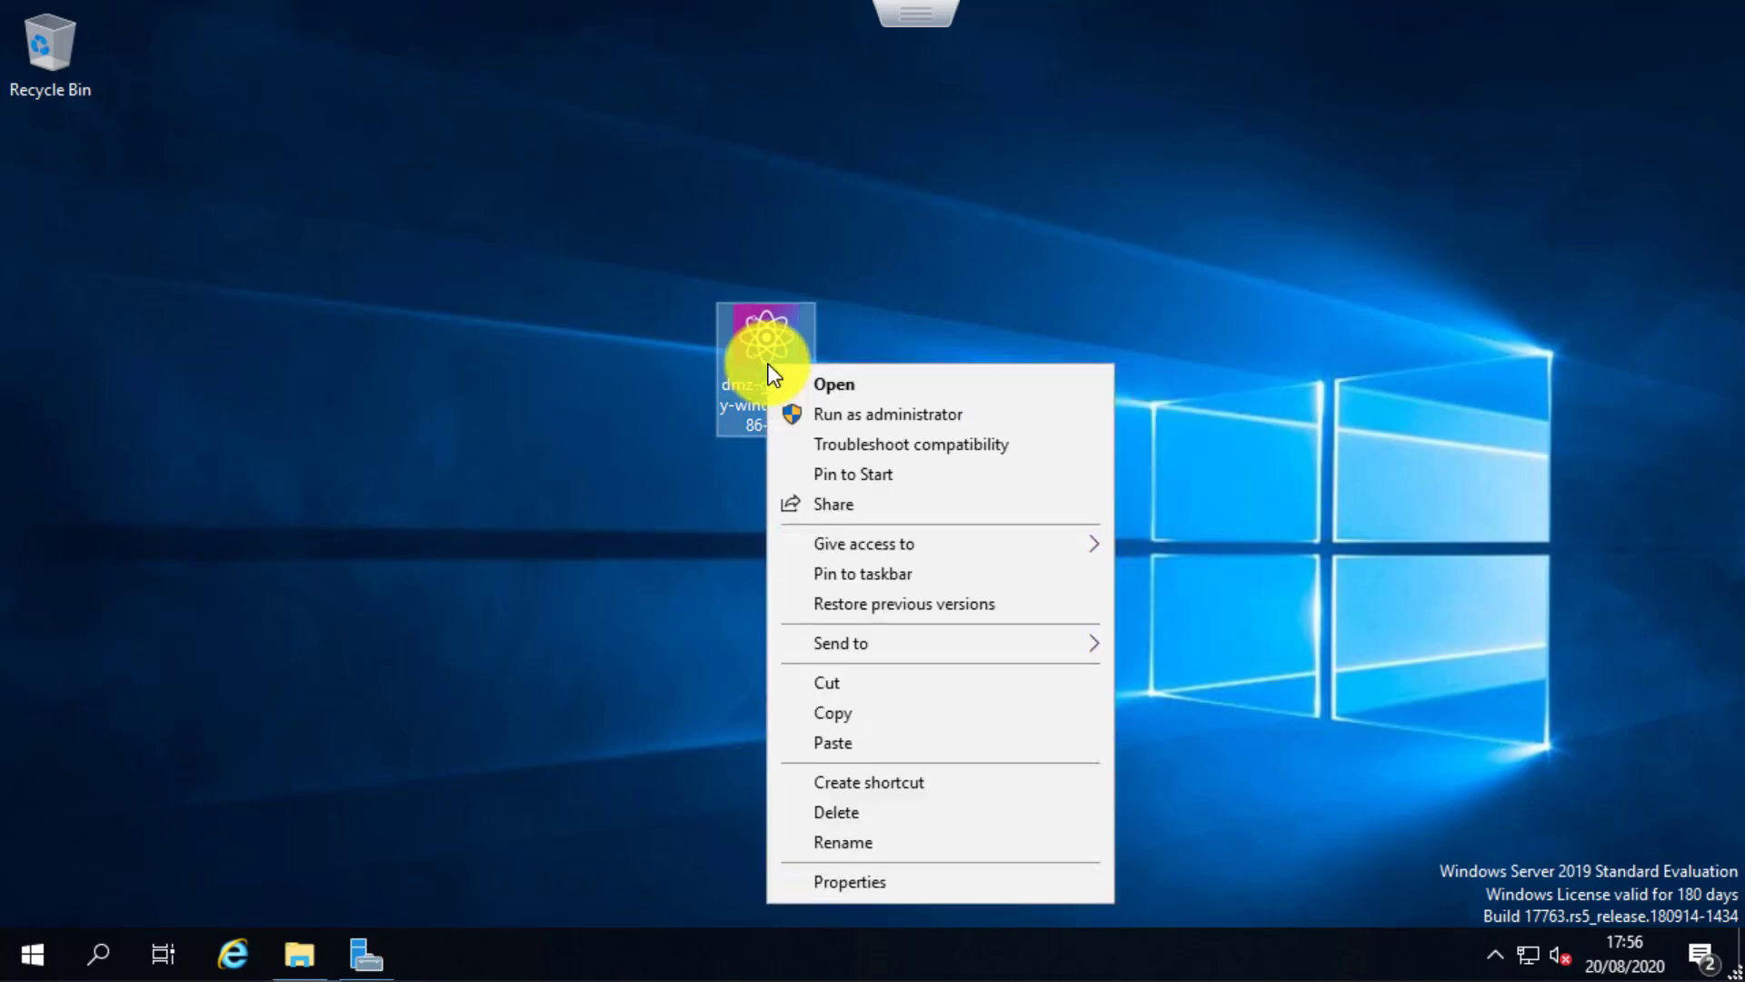
click(849, 423)
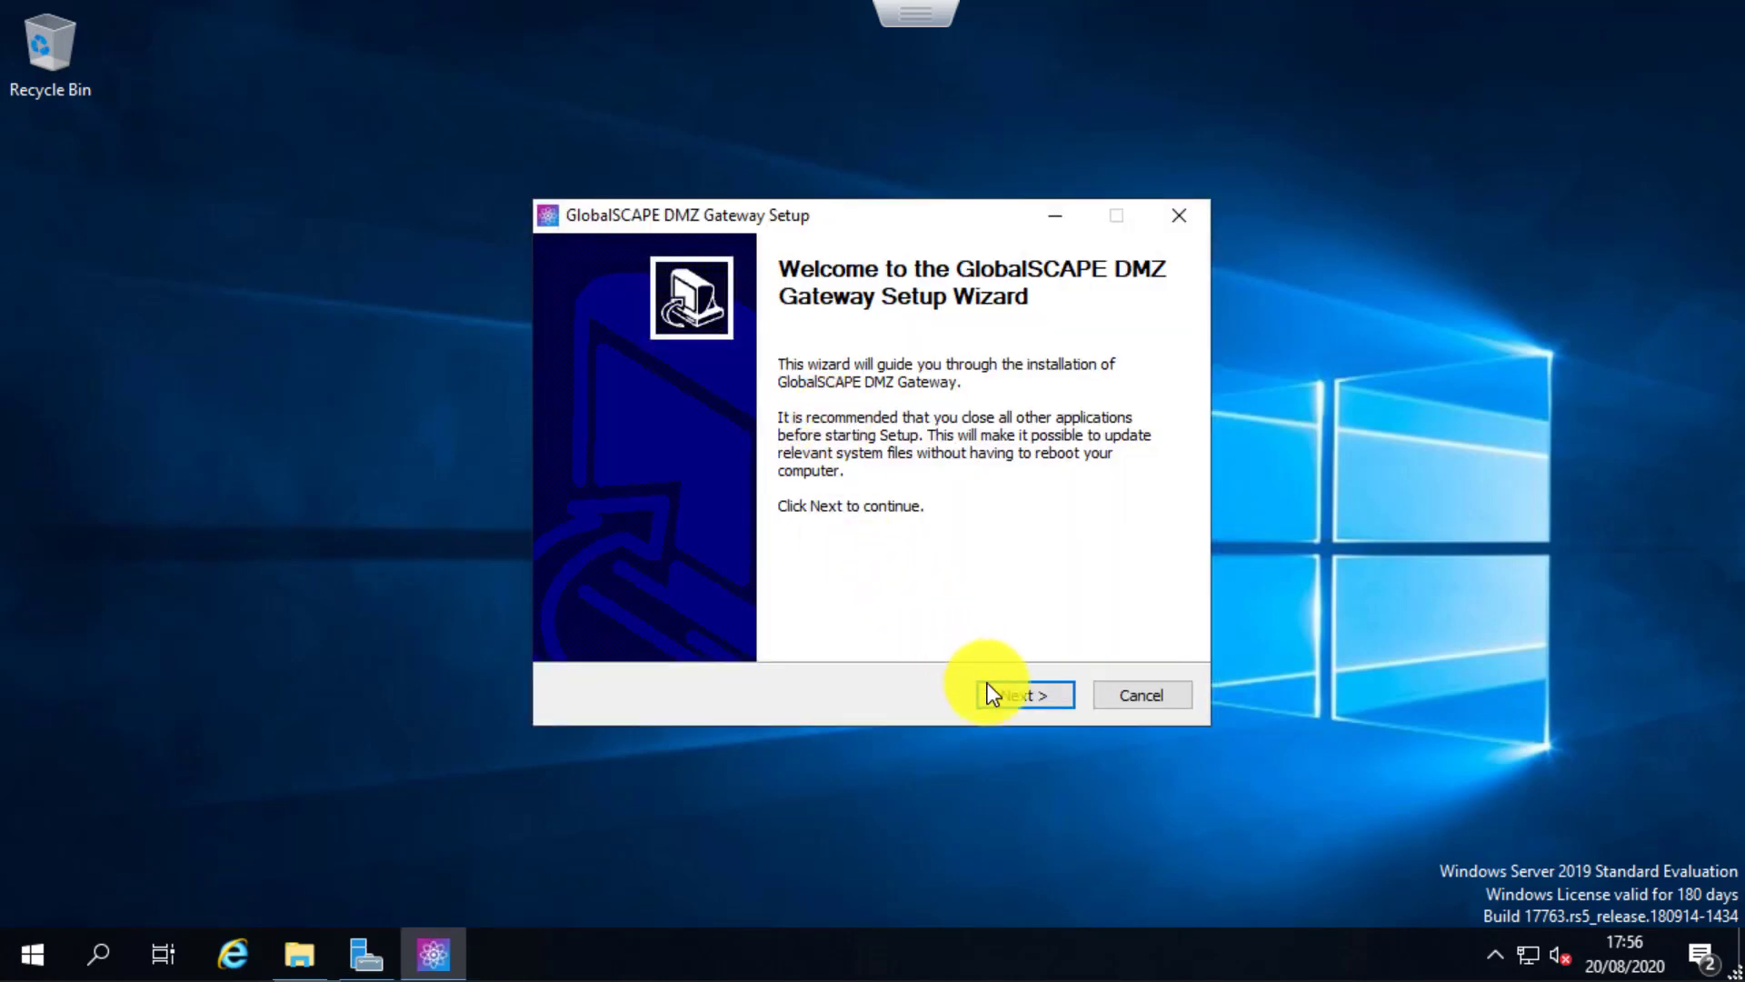
Step: Install DMZ Gateway with default install and configuration folders, then launch the Administration Interface
click(1038, 702)
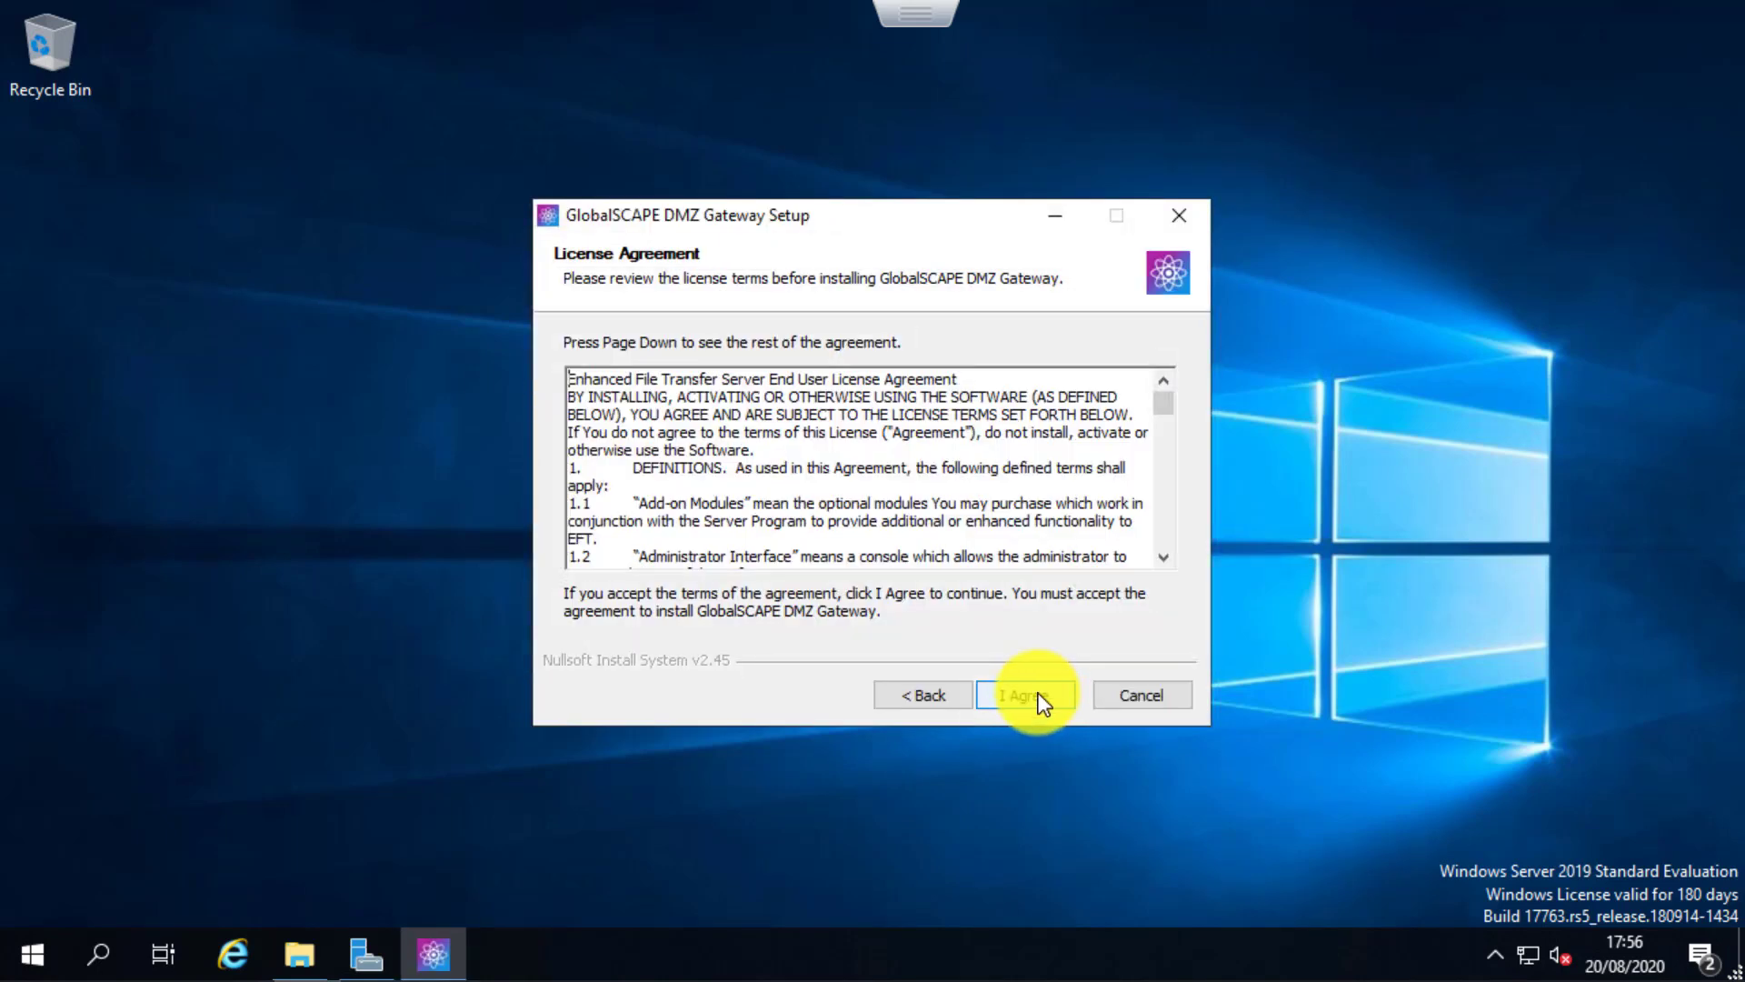
click(1041, 700)
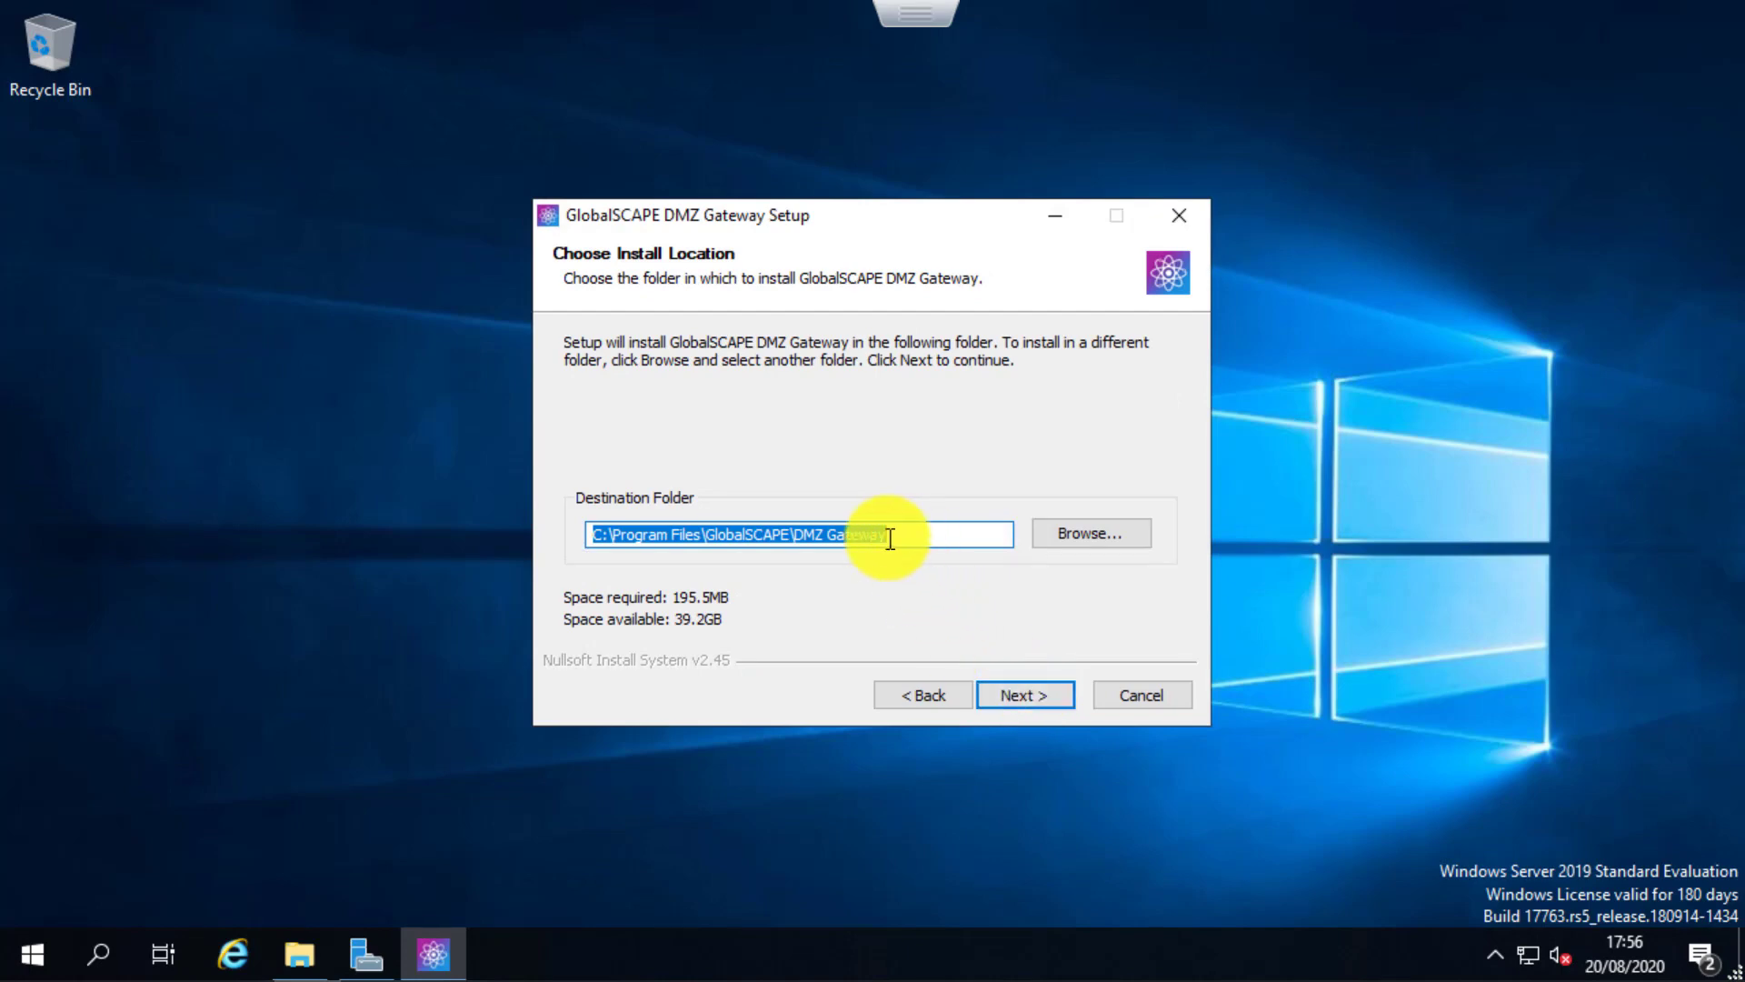
click(1021, 698)
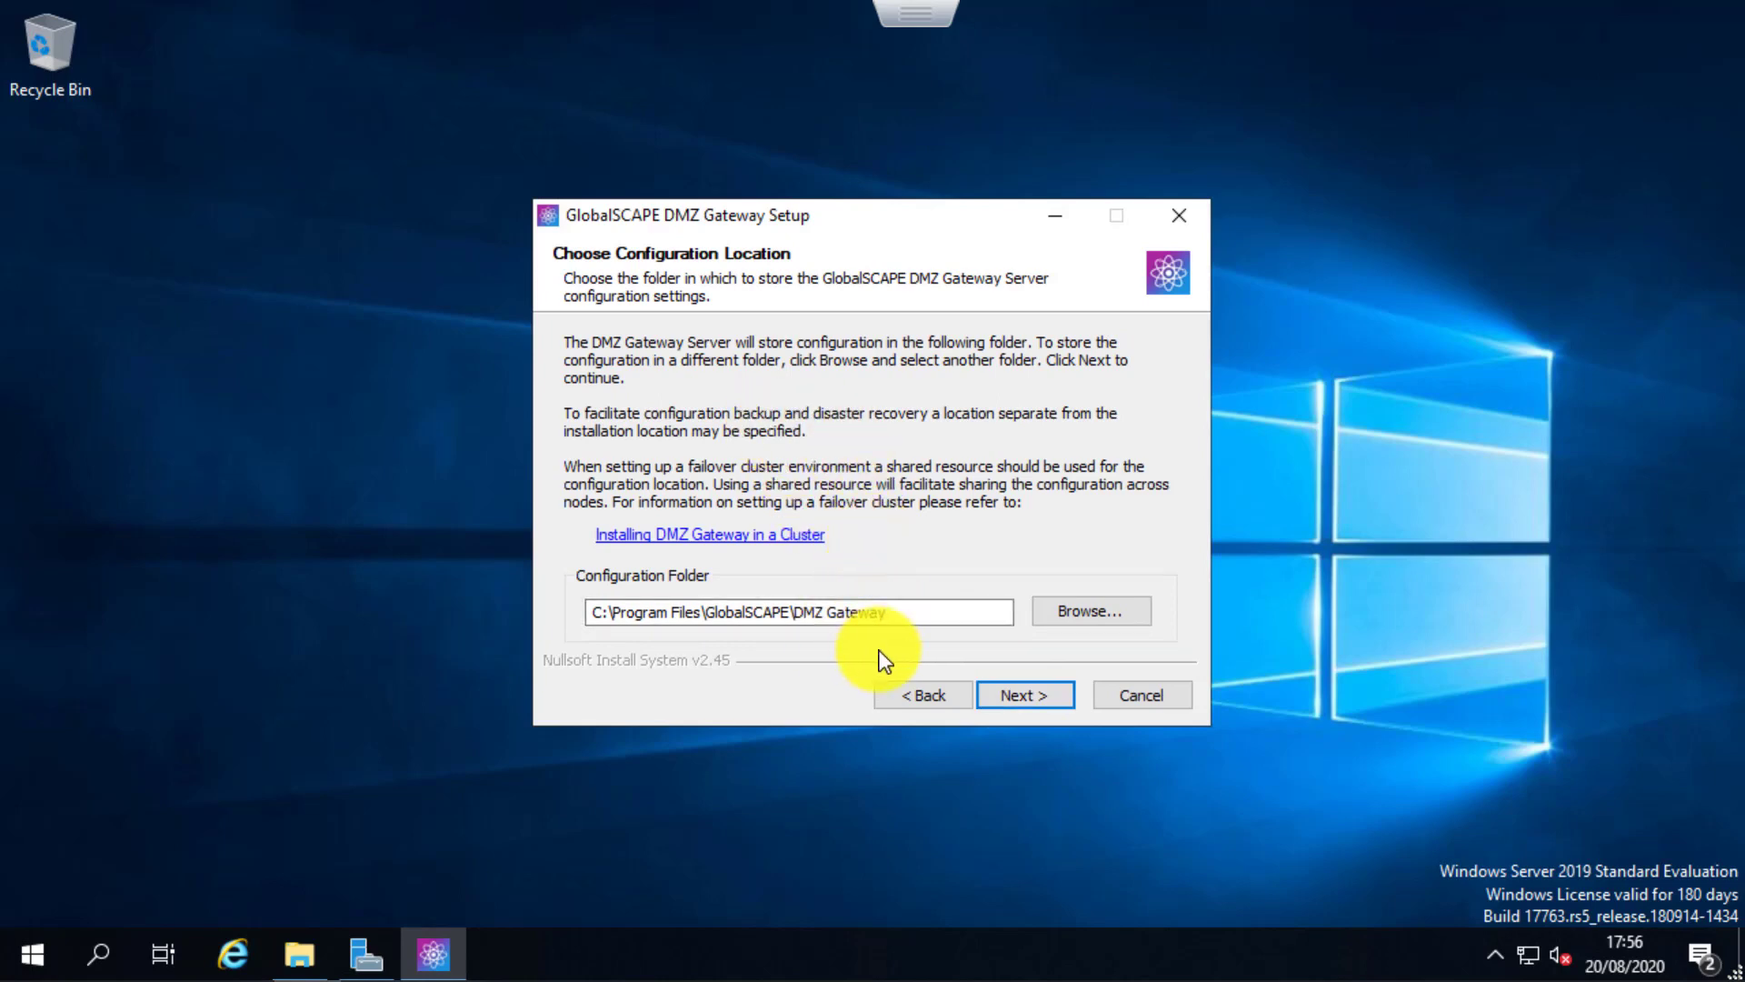
click(1021, 702)
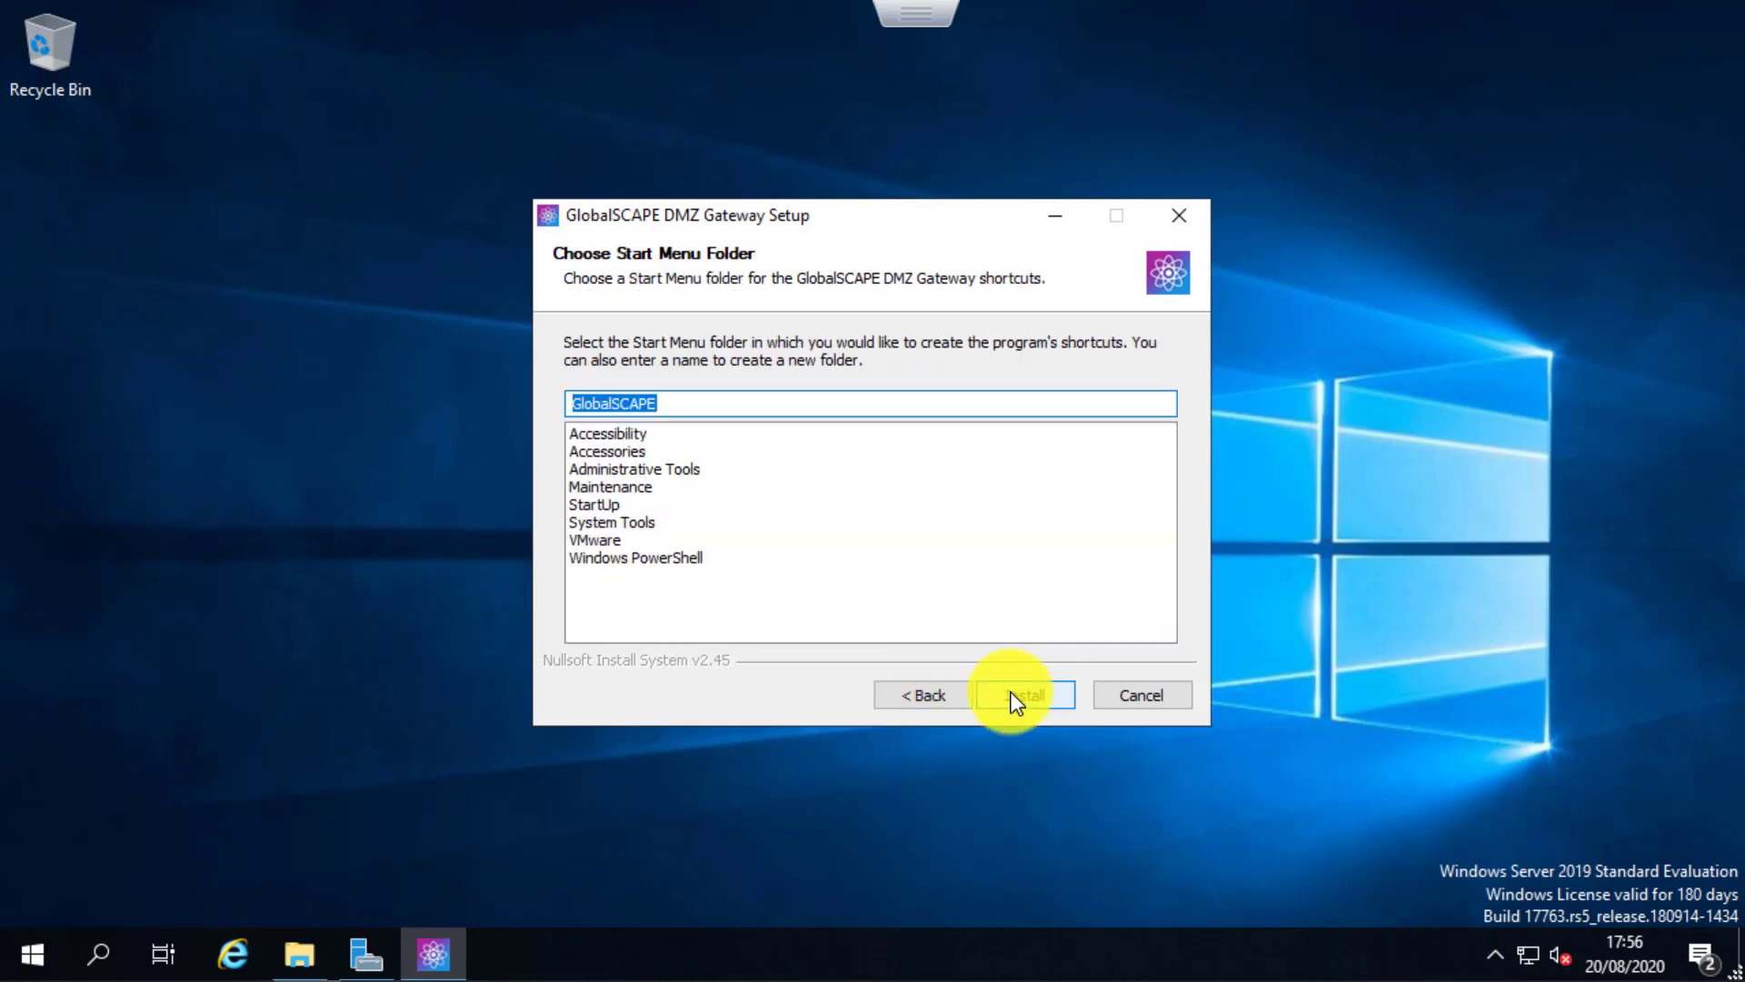
click(1009, 698)
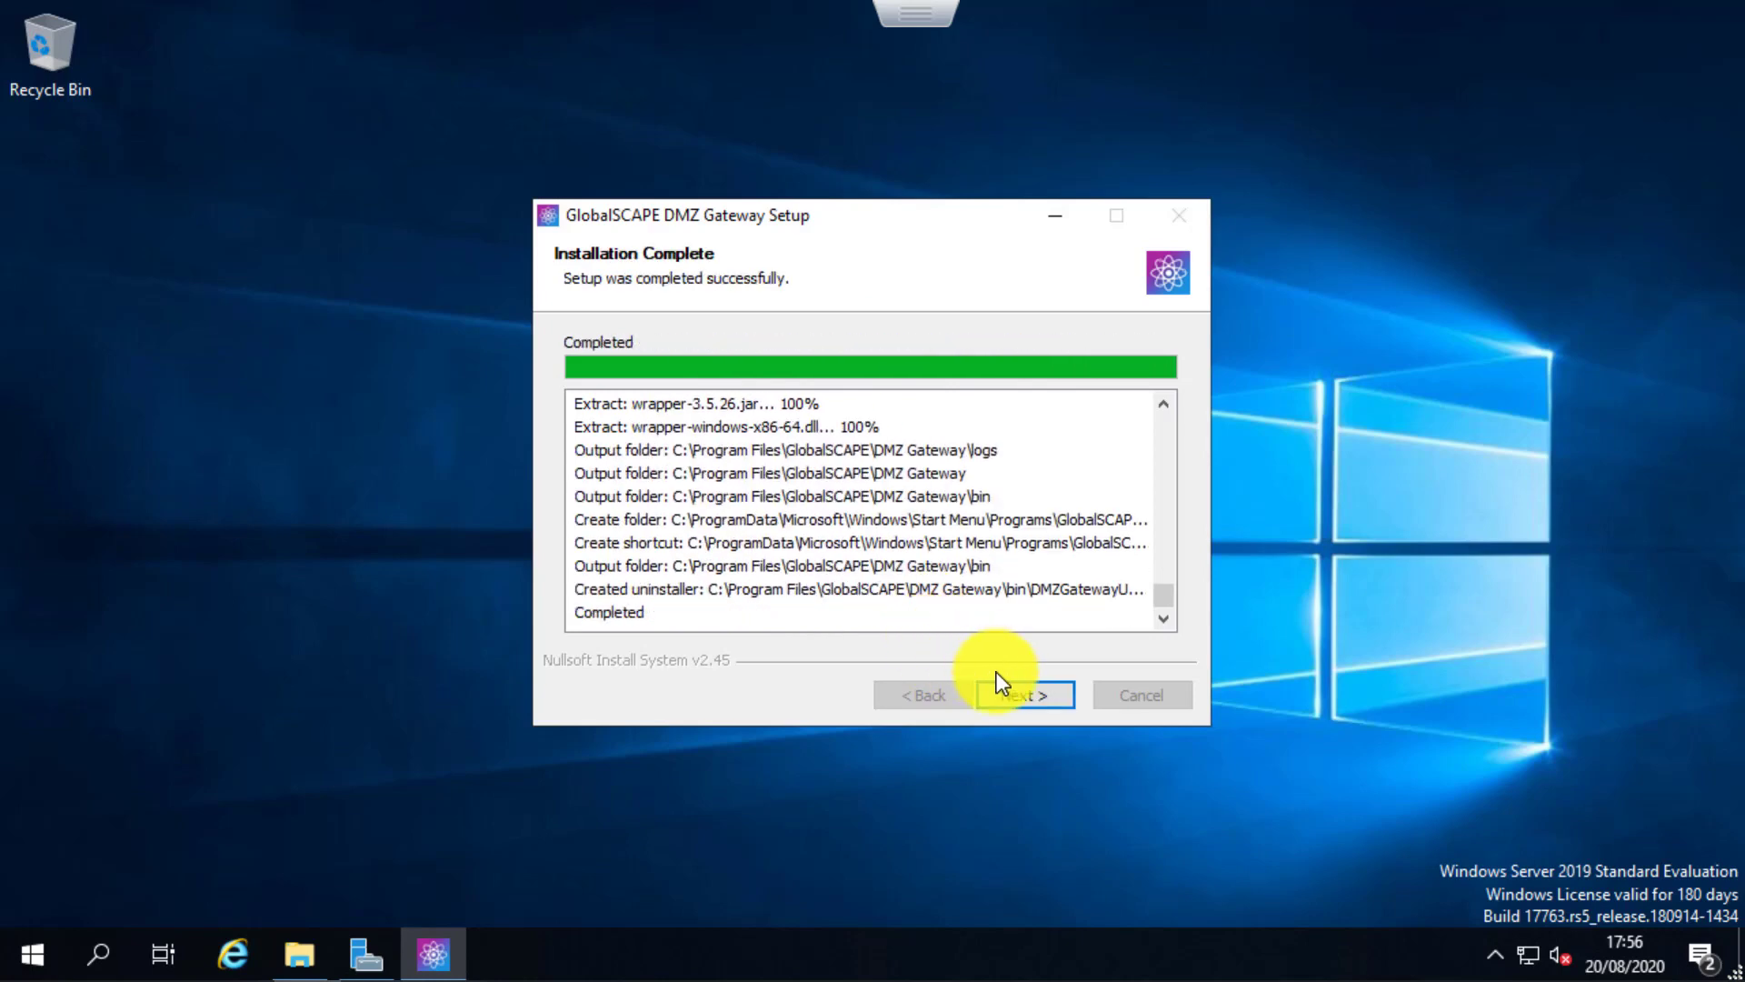
click(1008, 697)
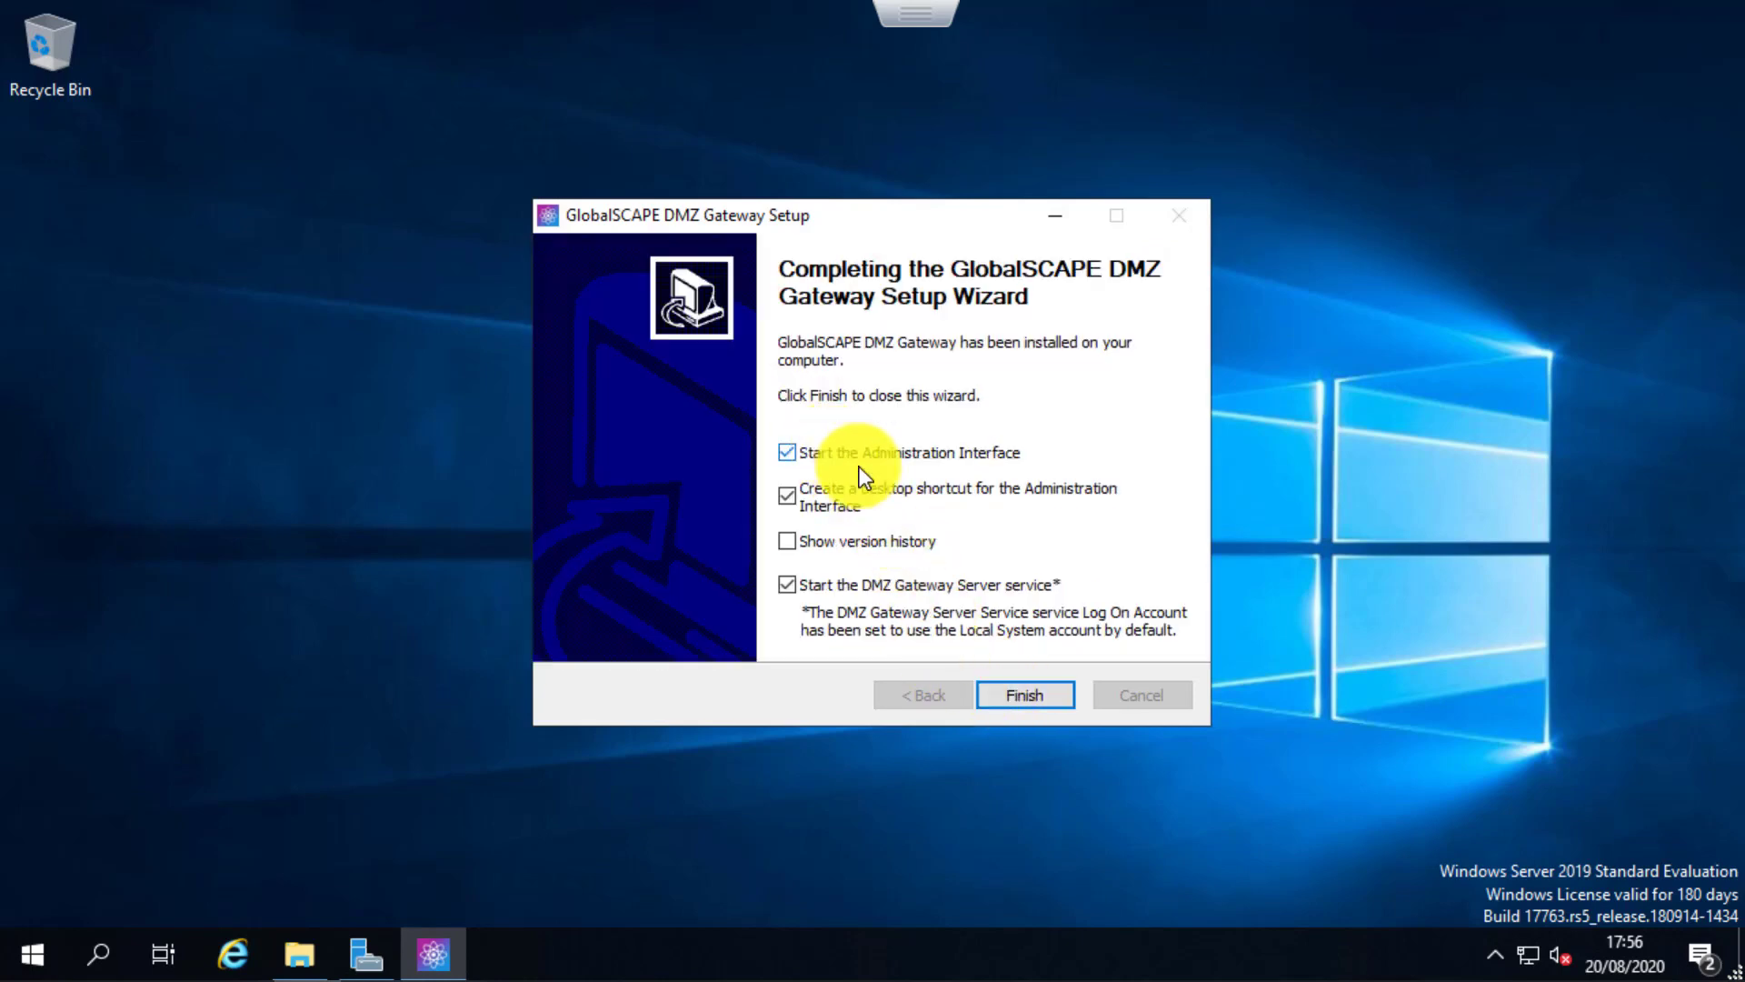
click(1027, 695)
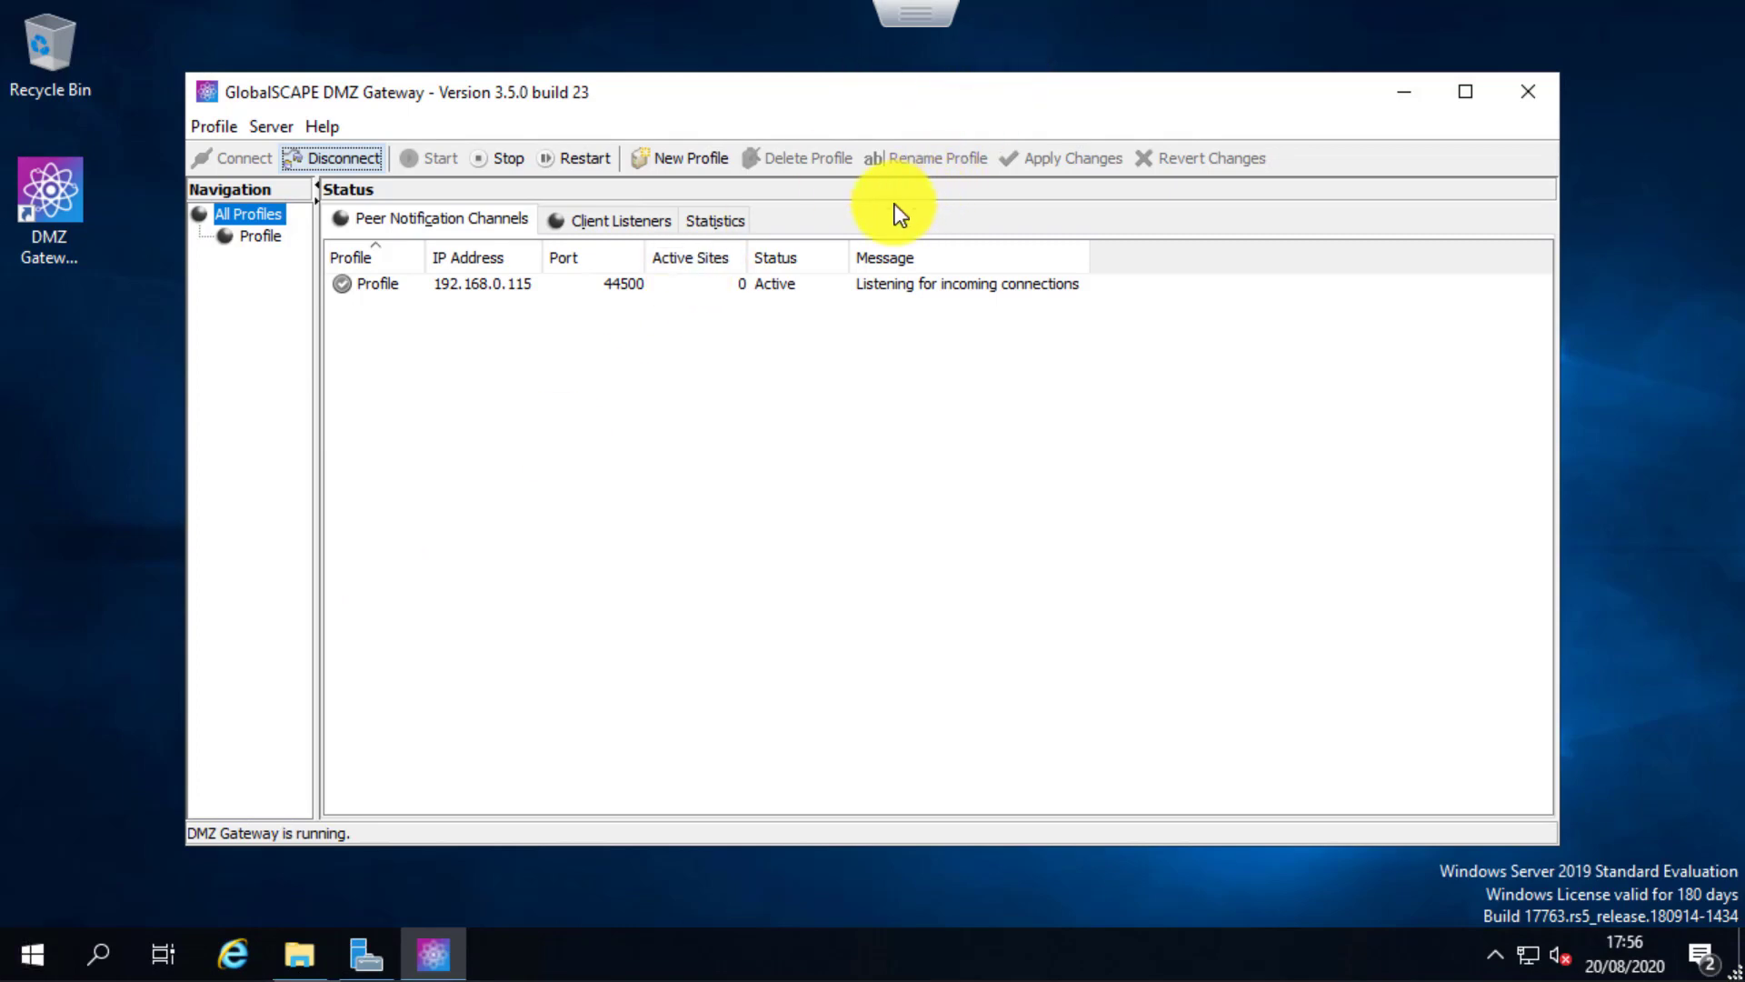
Step: Maximize the DMZ Gateway administration window, then restore it to the desktop's middle
double_click(909, 91)
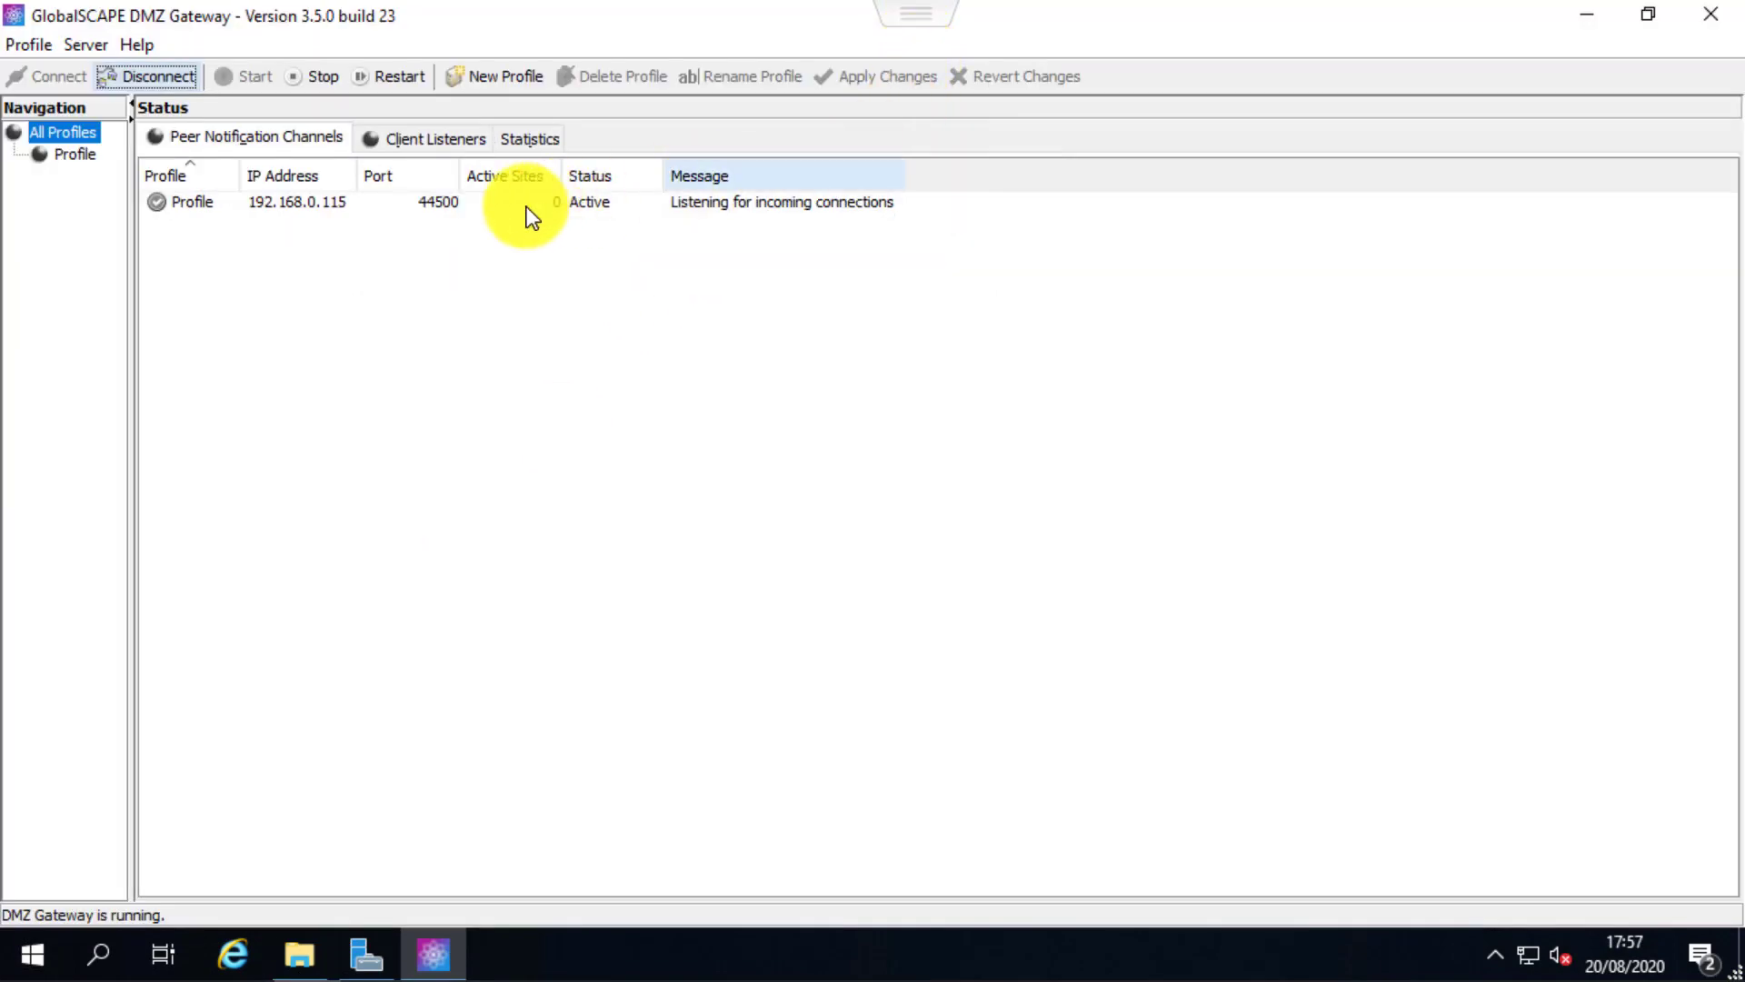
drag(440, 31, 771, 143)
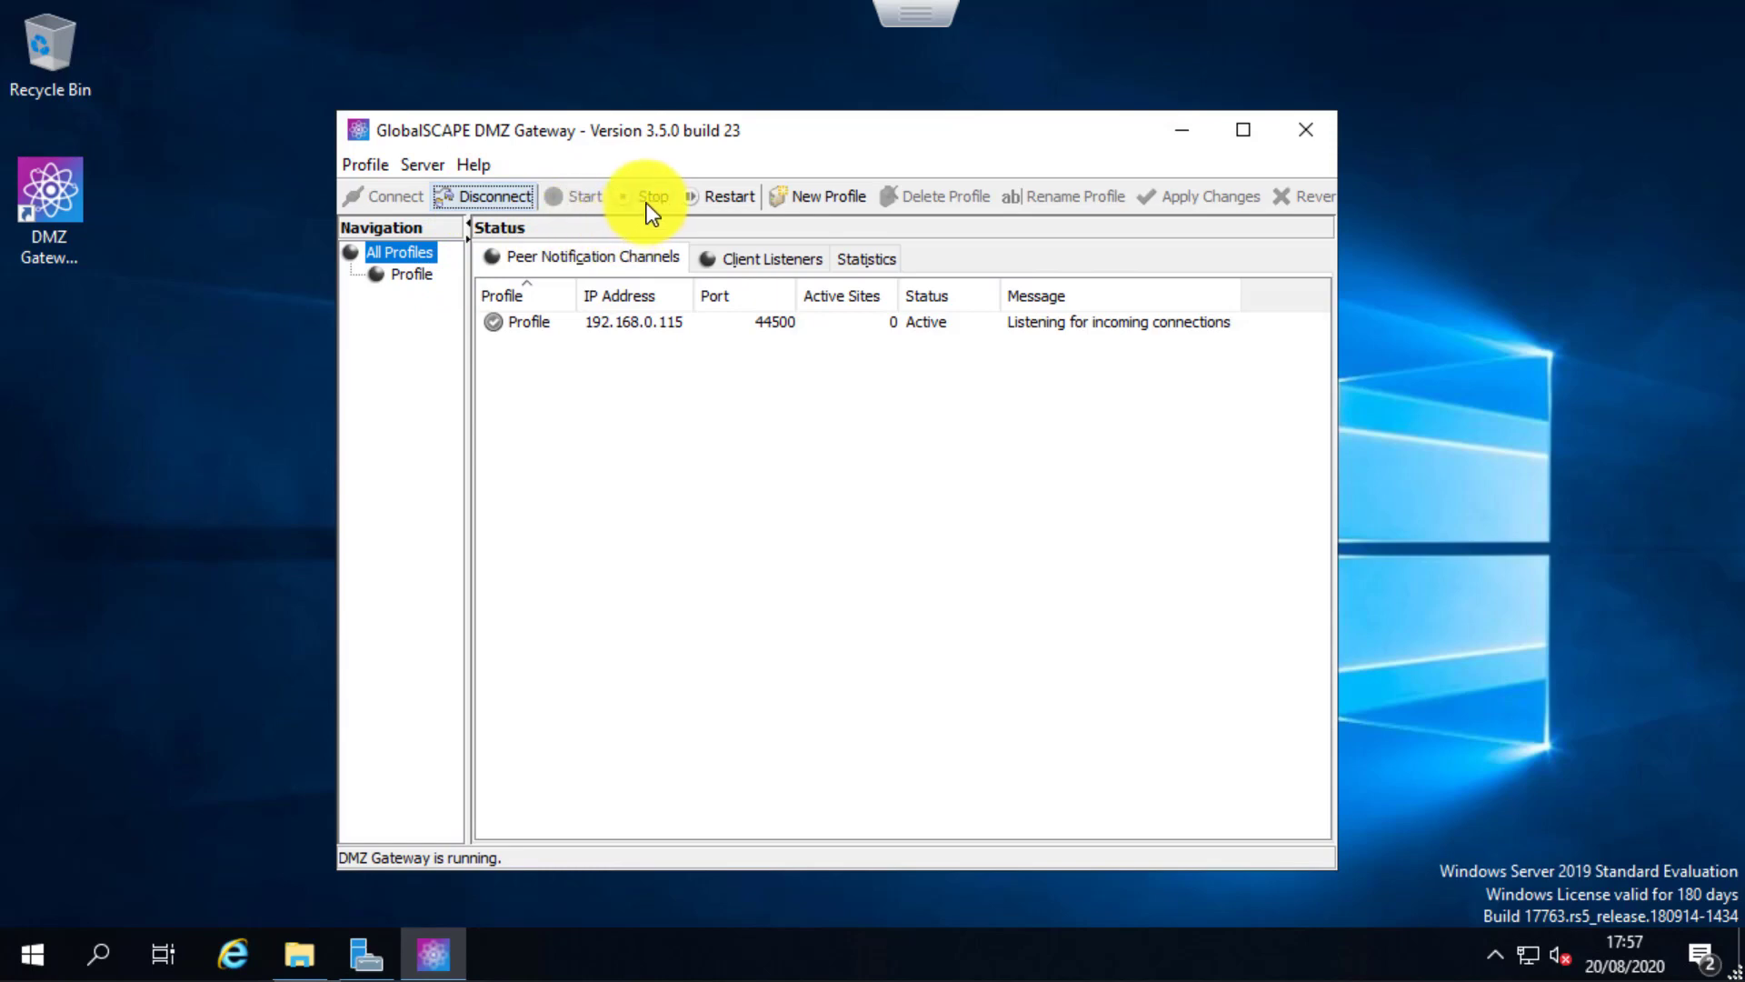
Step: Open the Profile configuration, keeping All Available (IPv4) for client and server listening
click(528, 325)
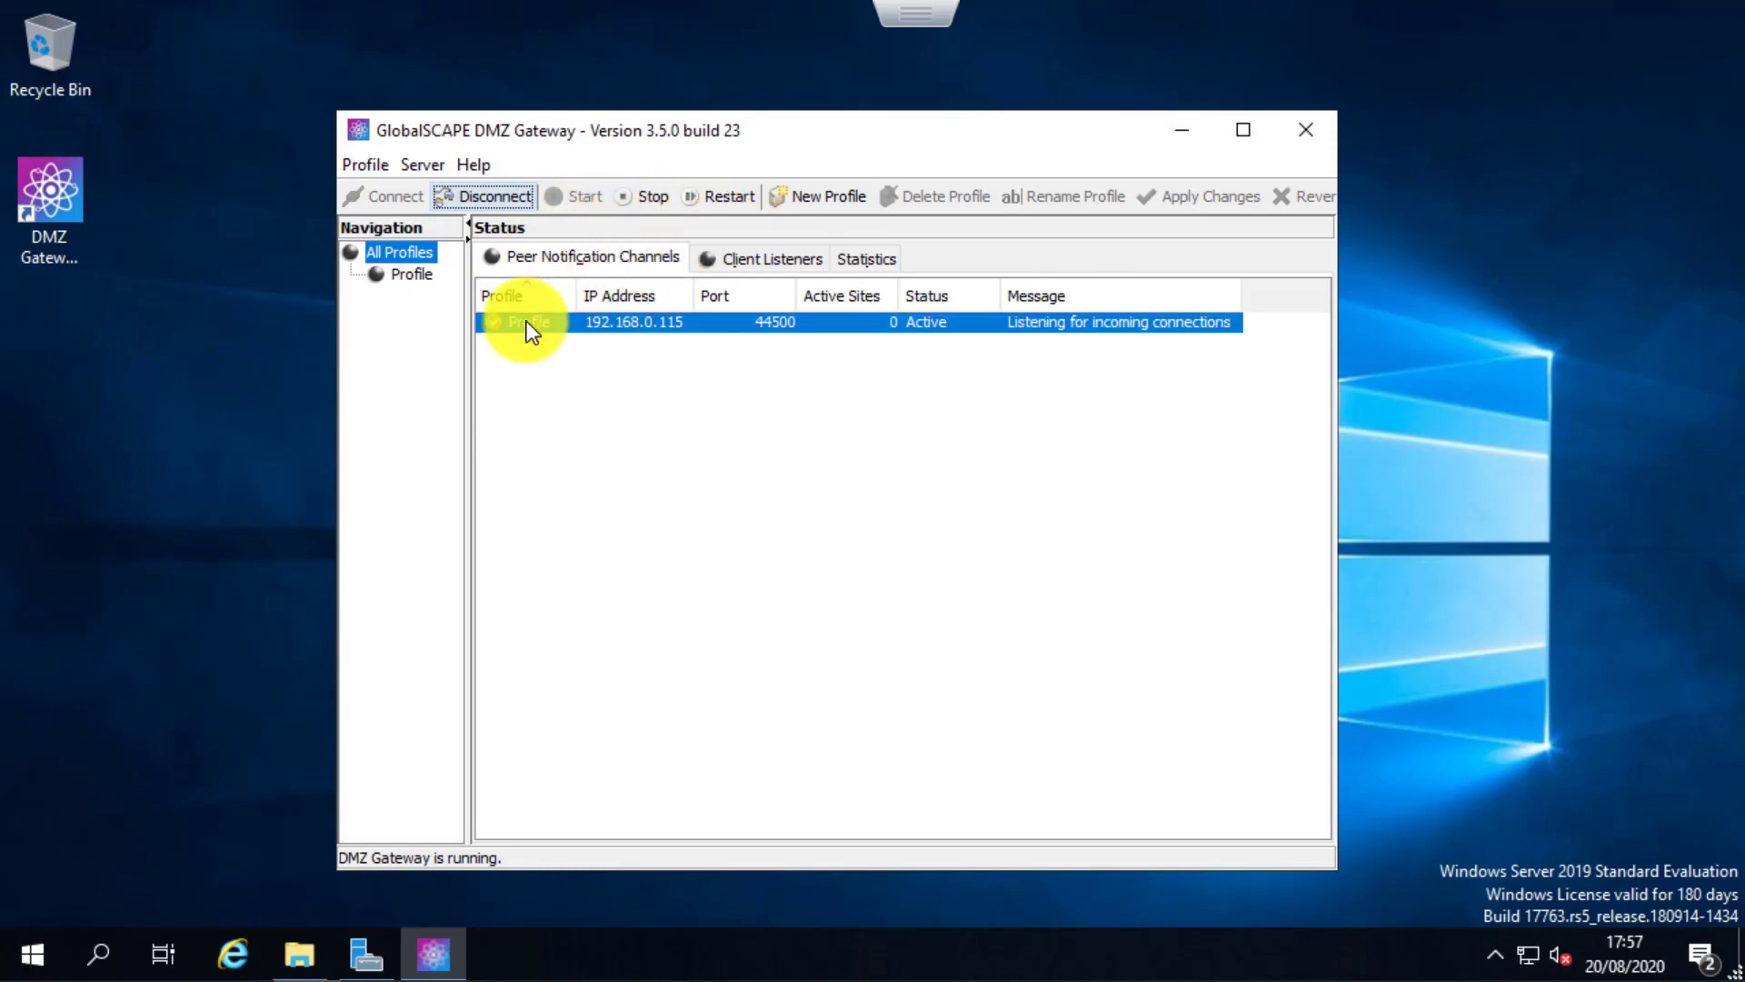
click(410, 275)
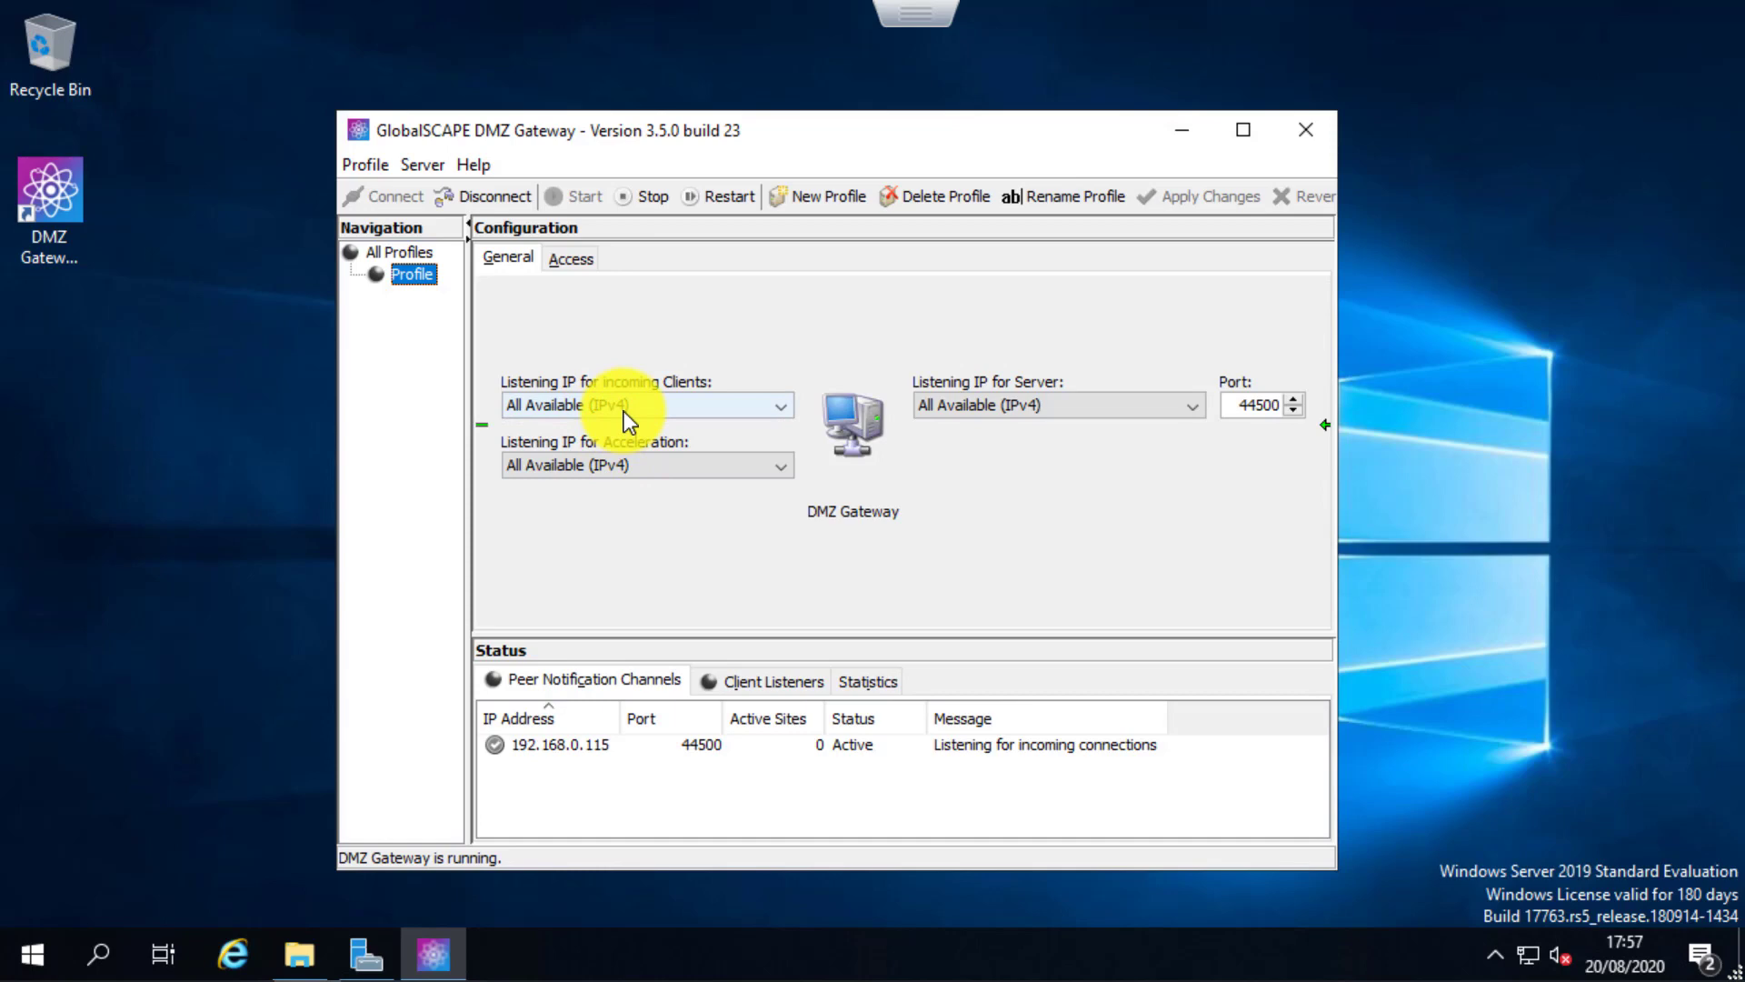
click(627, 417)
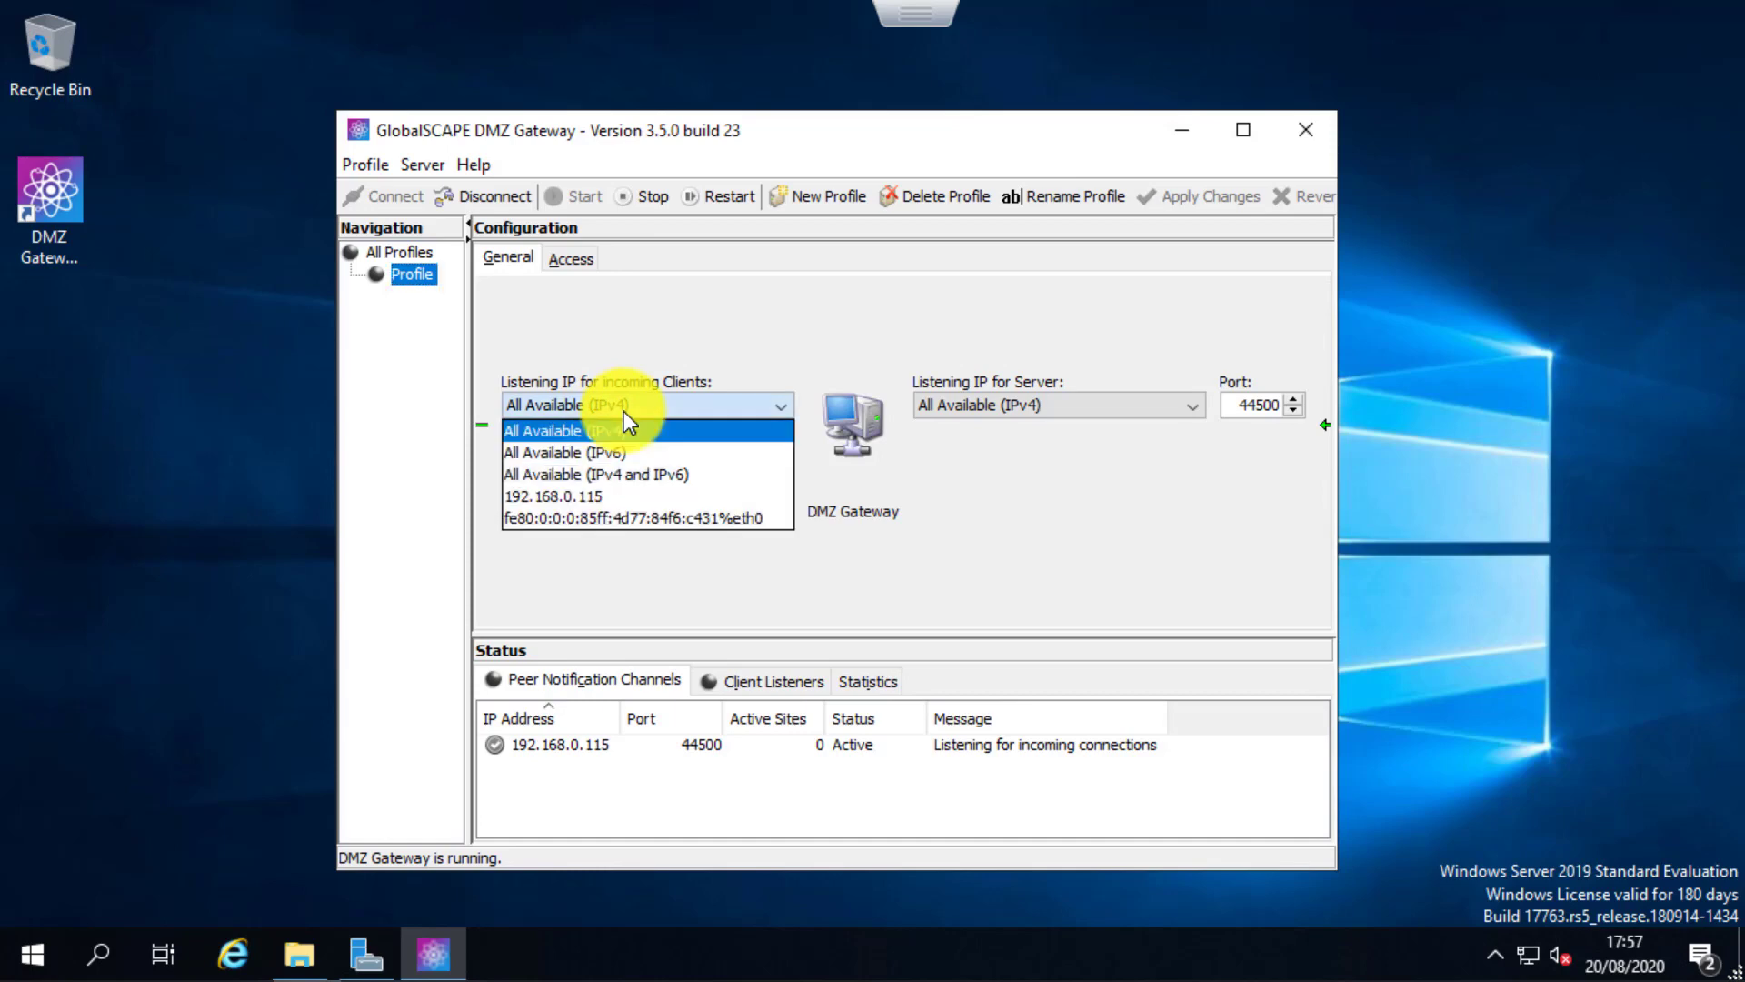
click(624, 411)
click(1055, 400)
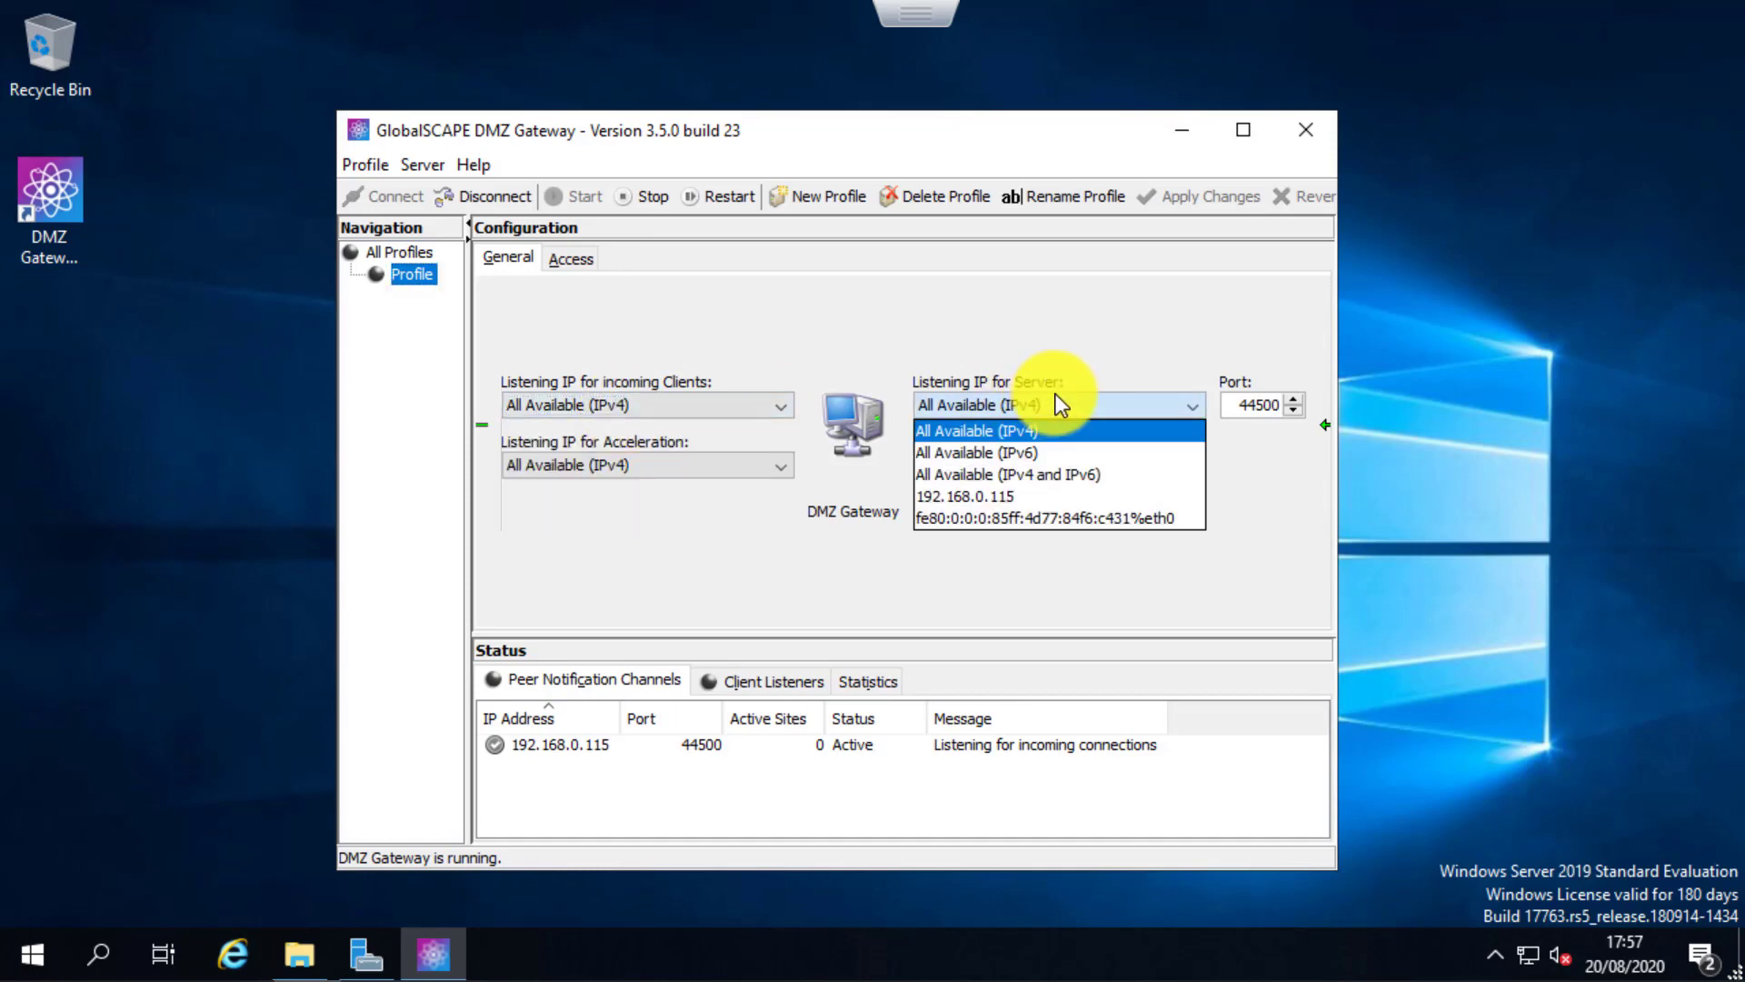
click(1056, 396)
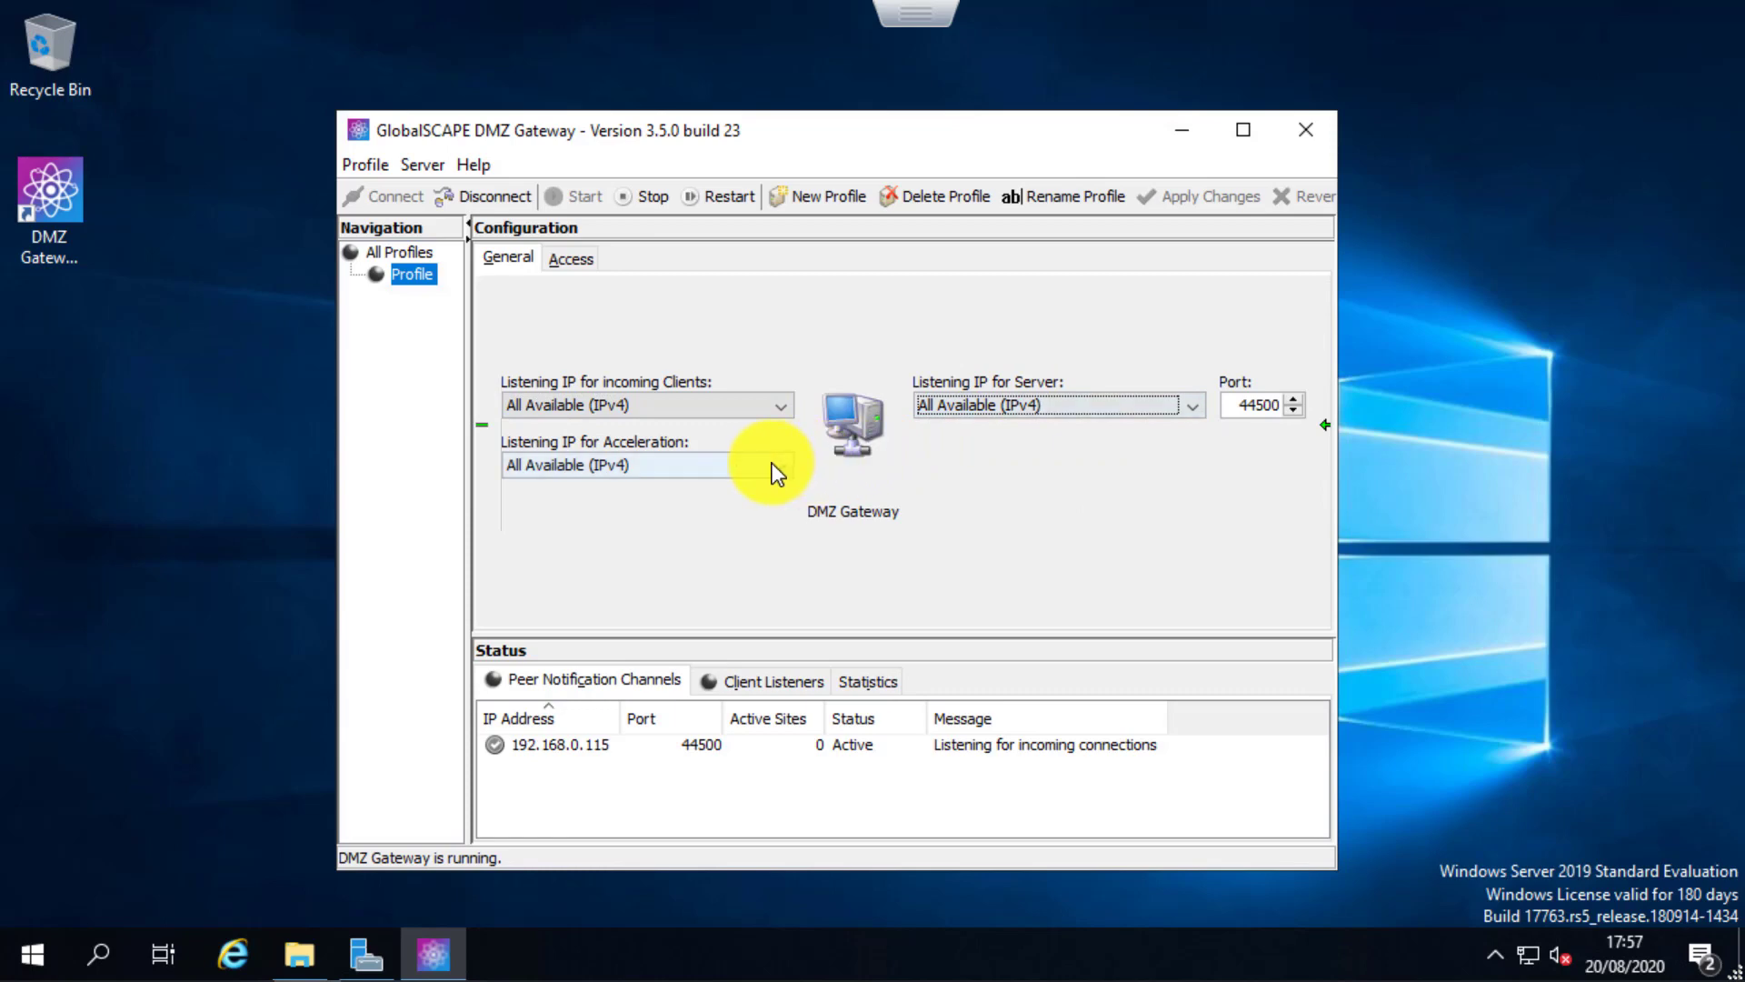
Step: Widen the window to show the connection diagram and select the 192.168.0.115 peer channel
click(1241, 407)
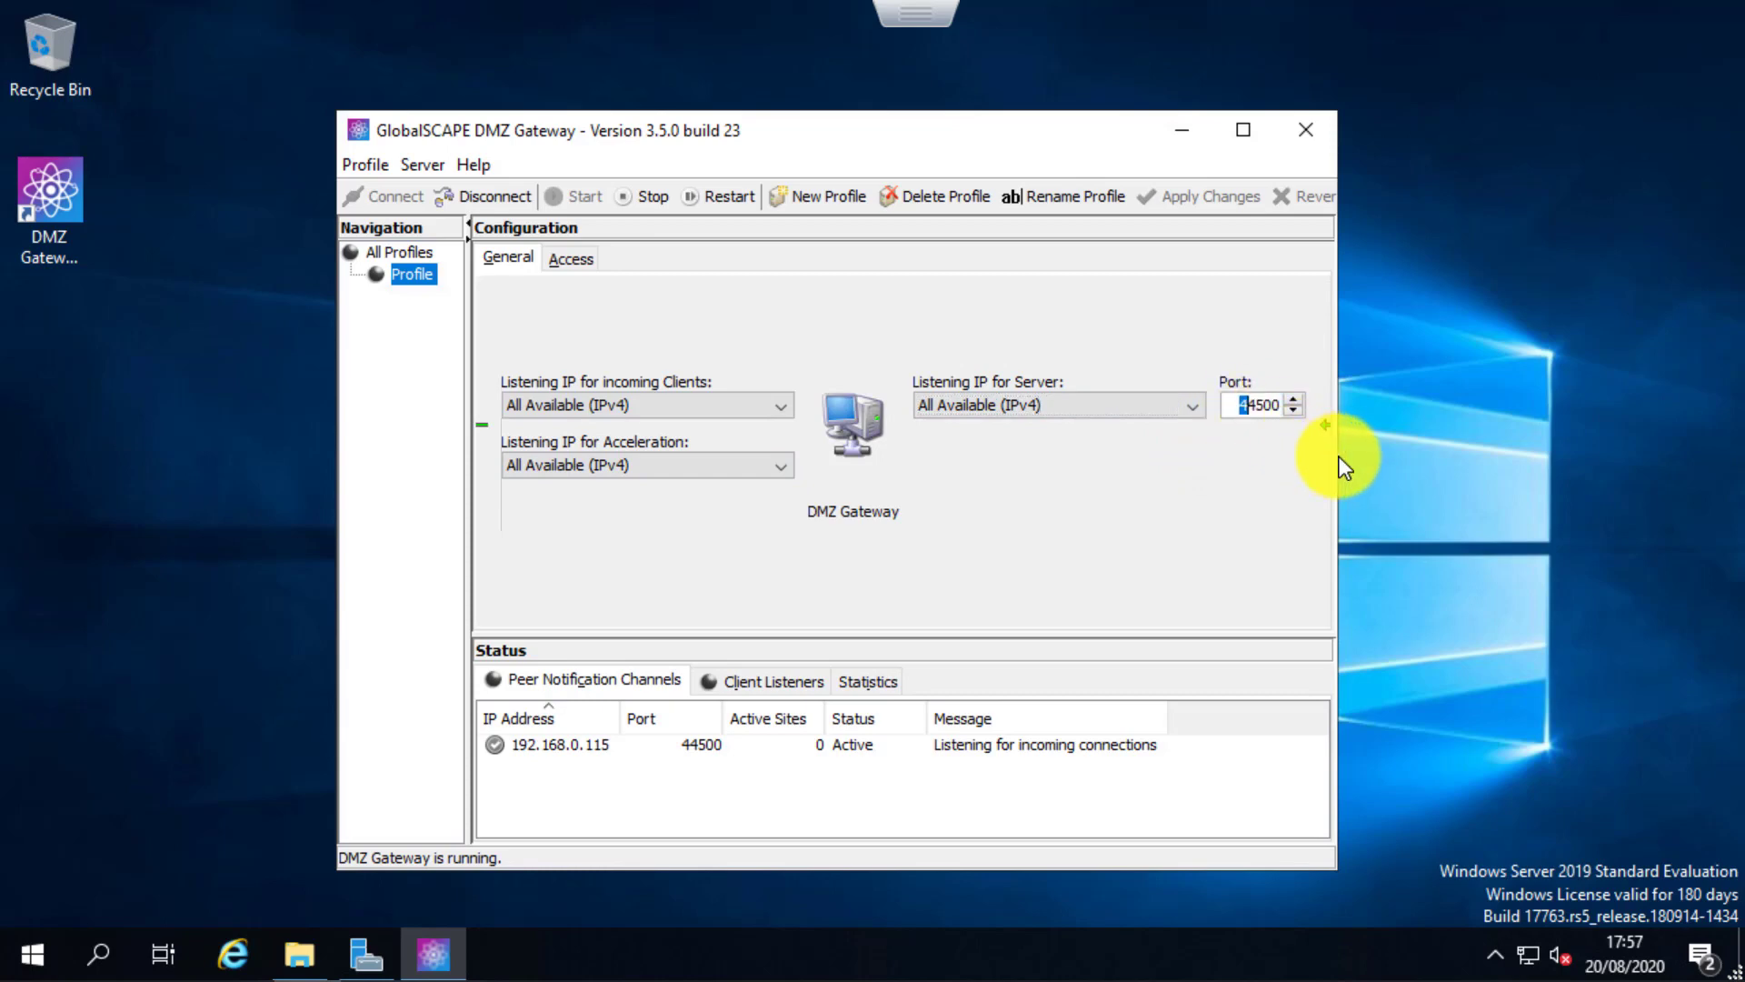
drag(1336, 456, 1536, 460)
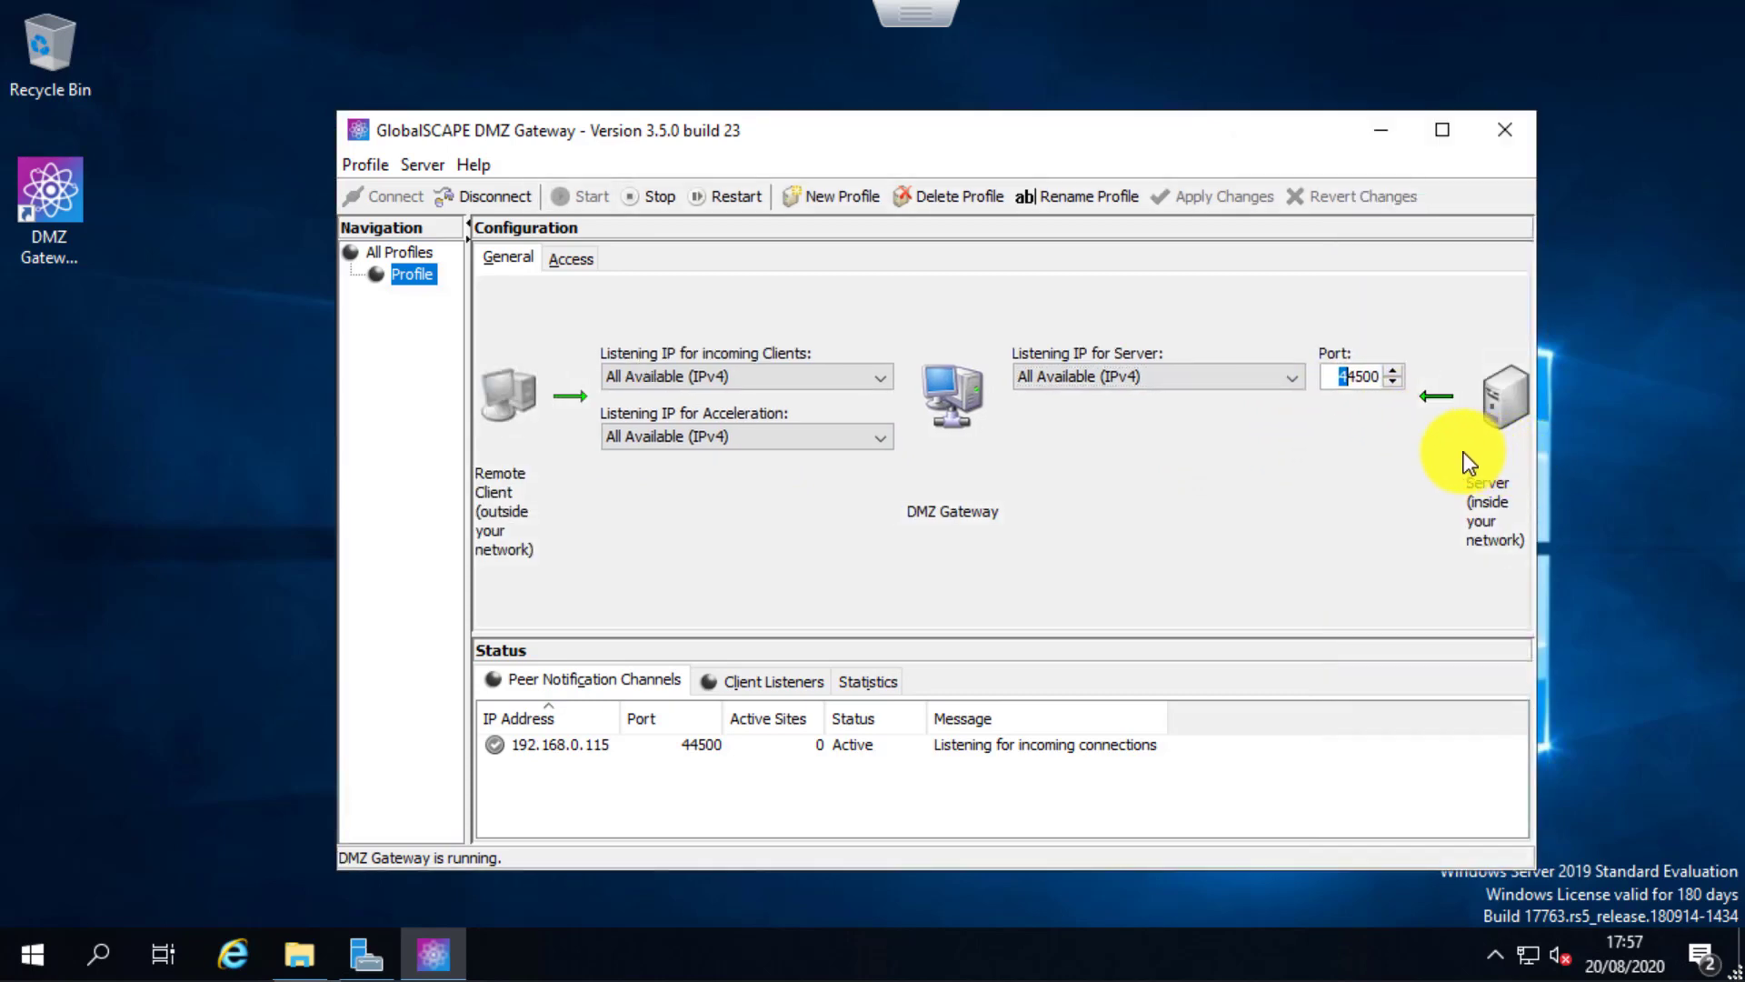
click(1556, 473)
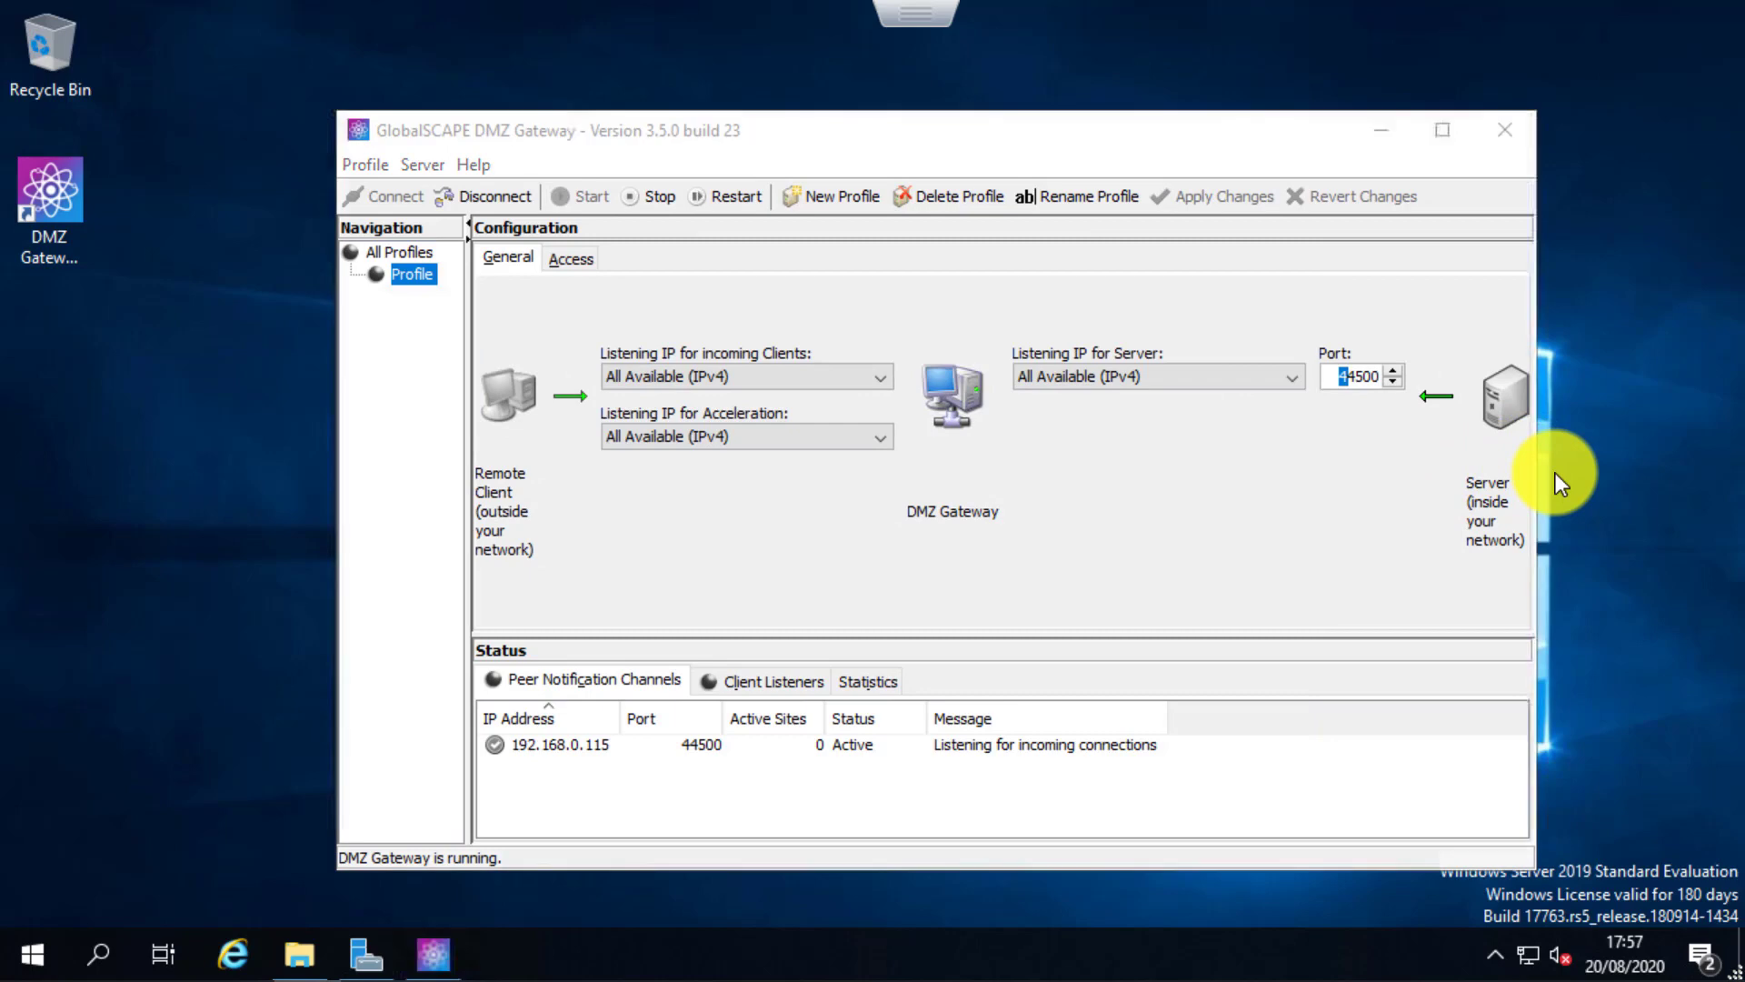
drag(1537, 473, 1583, 473)
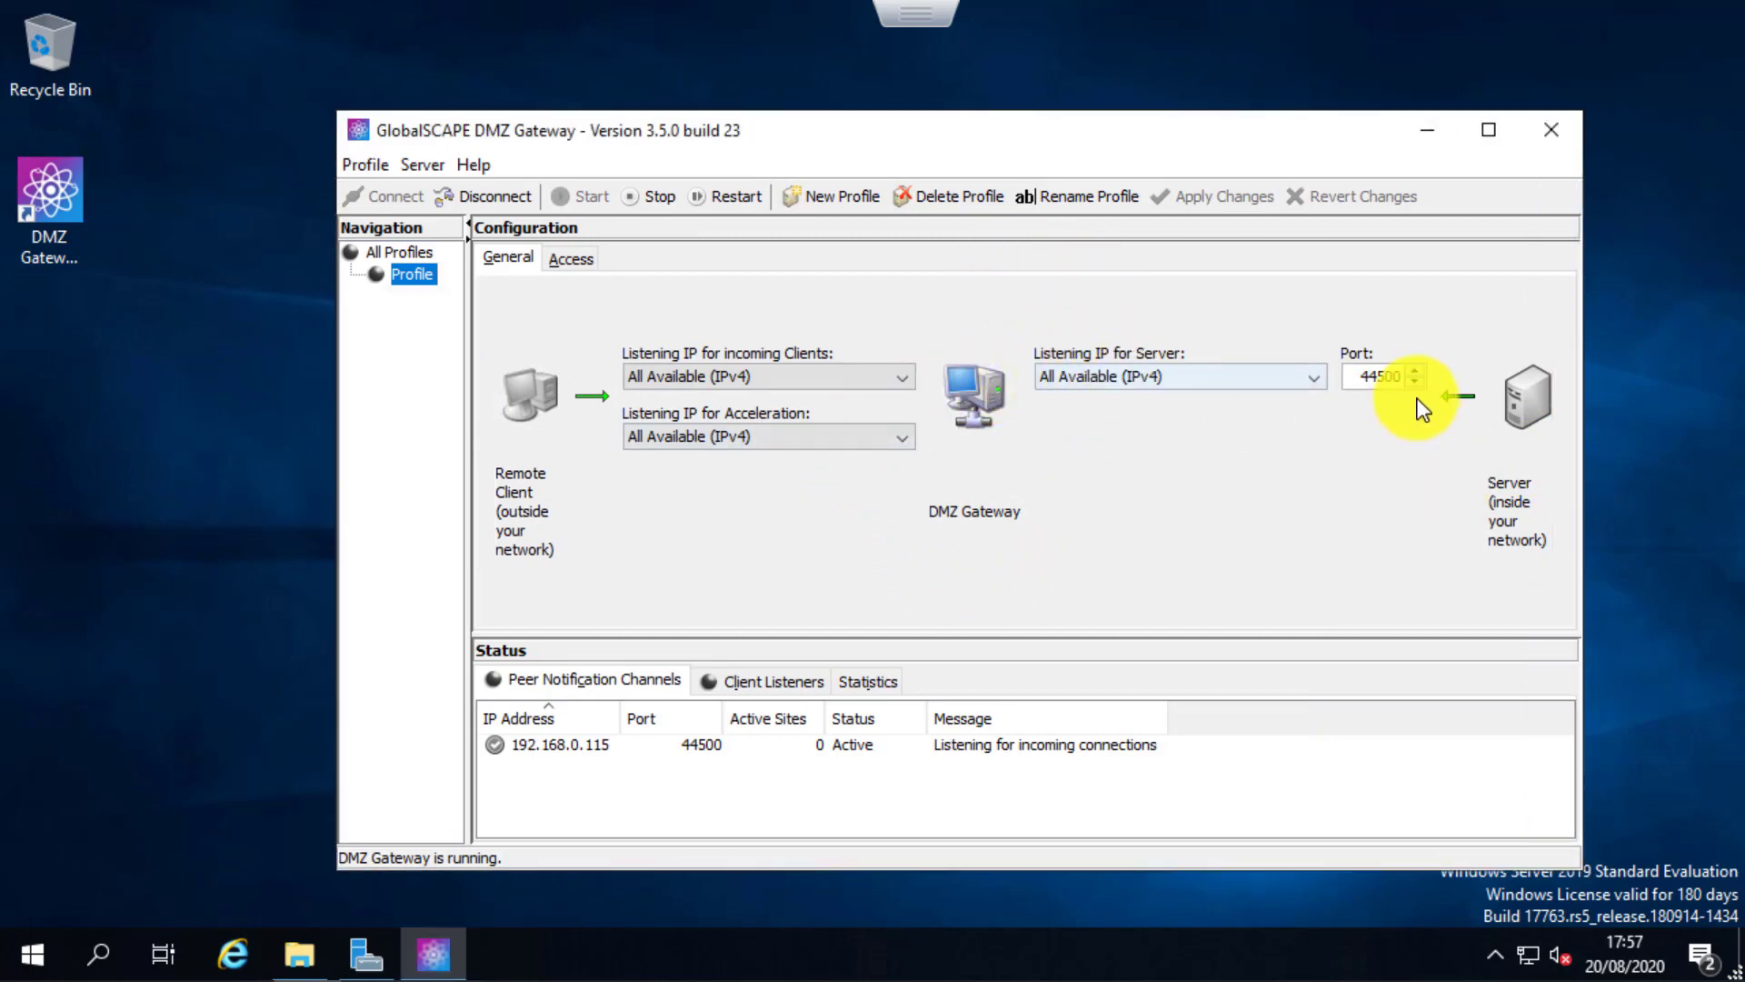
click(751, 378)
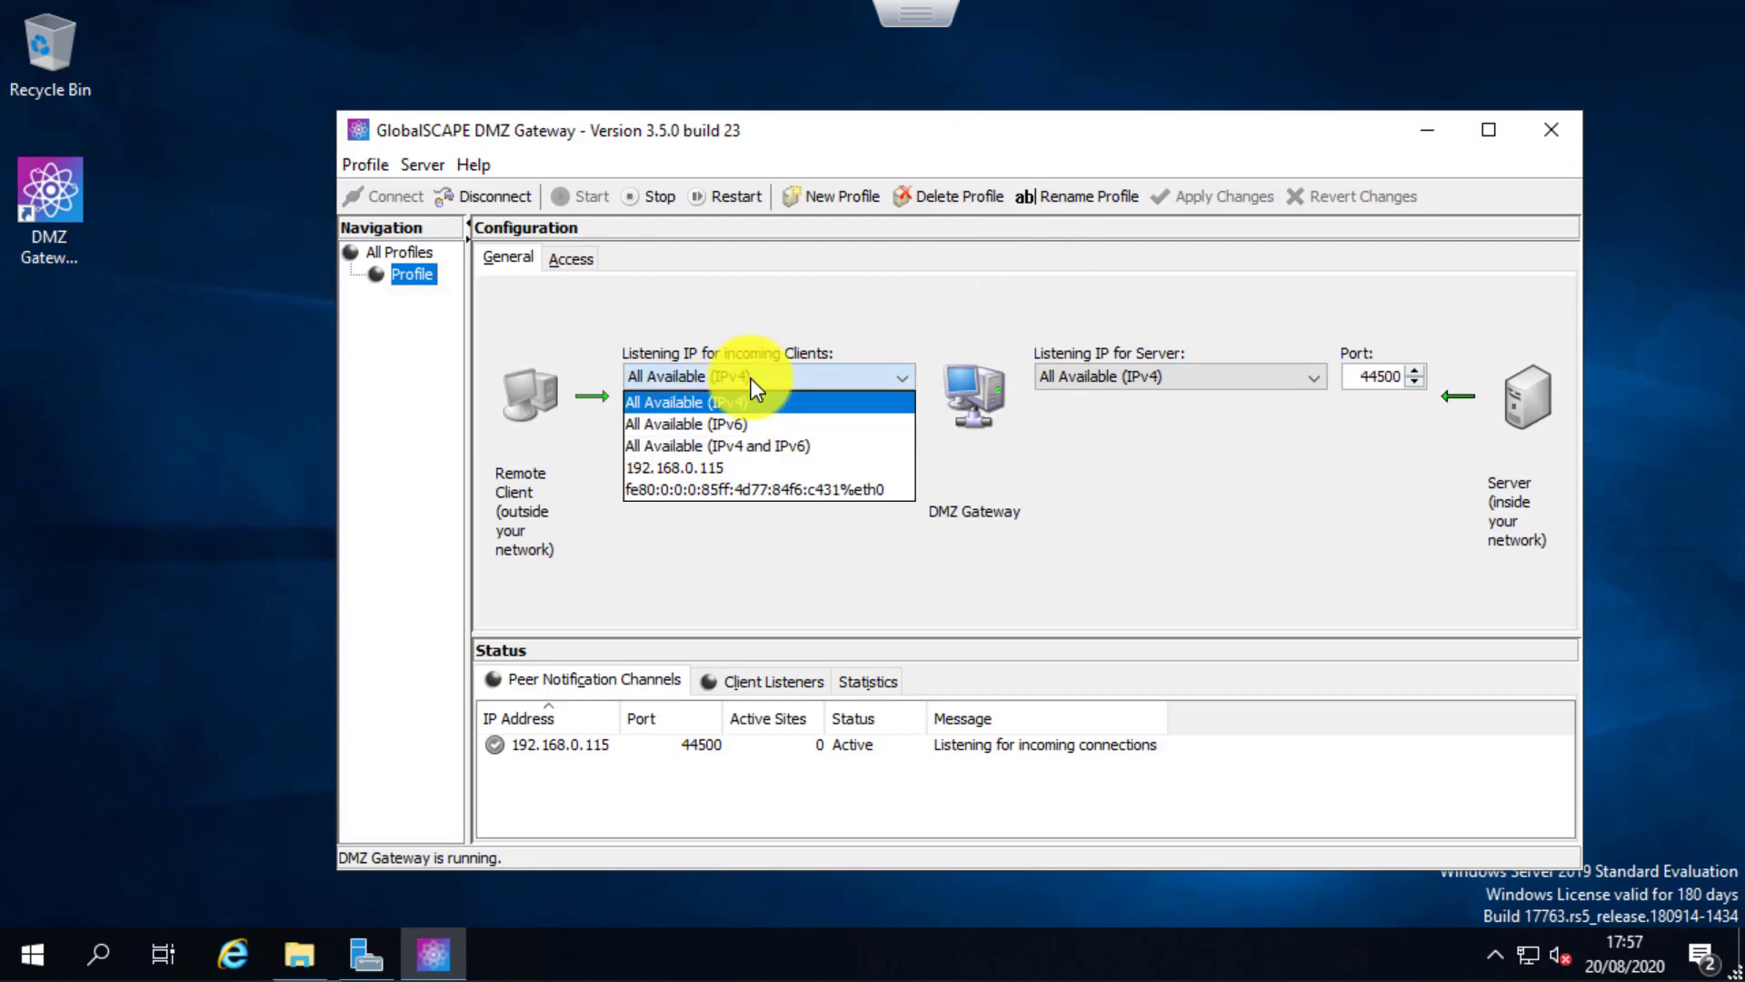
click(751, 378)
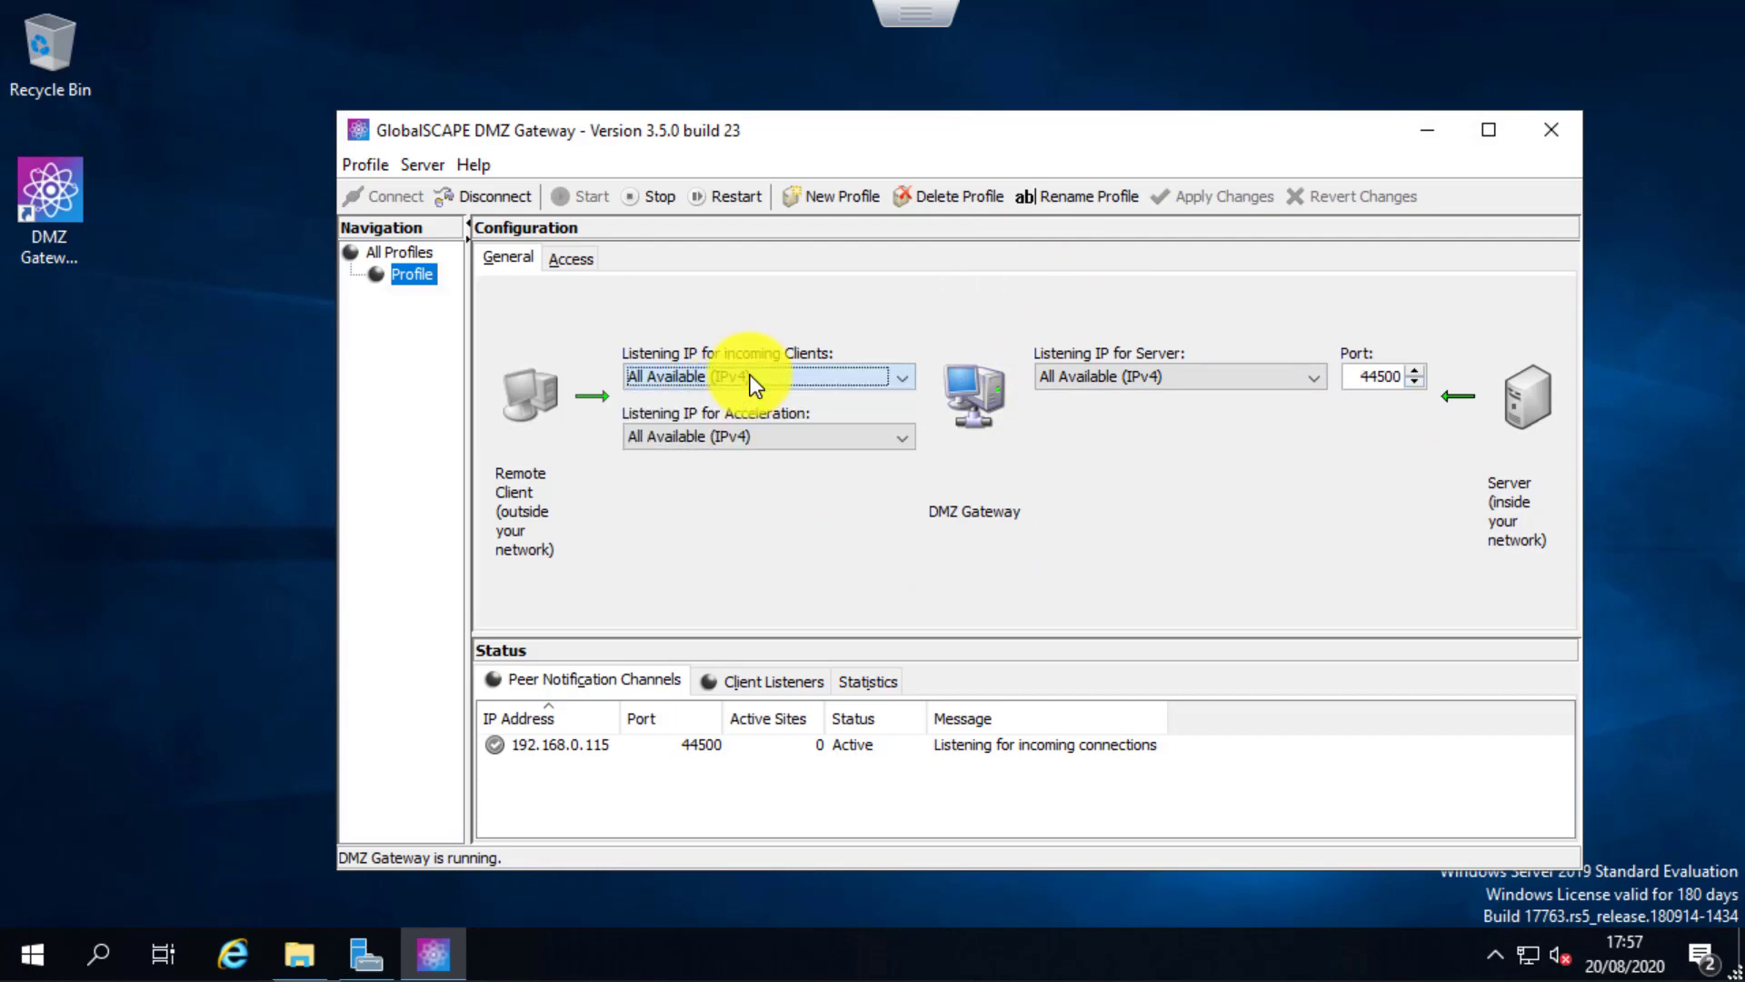
click(593, 747)
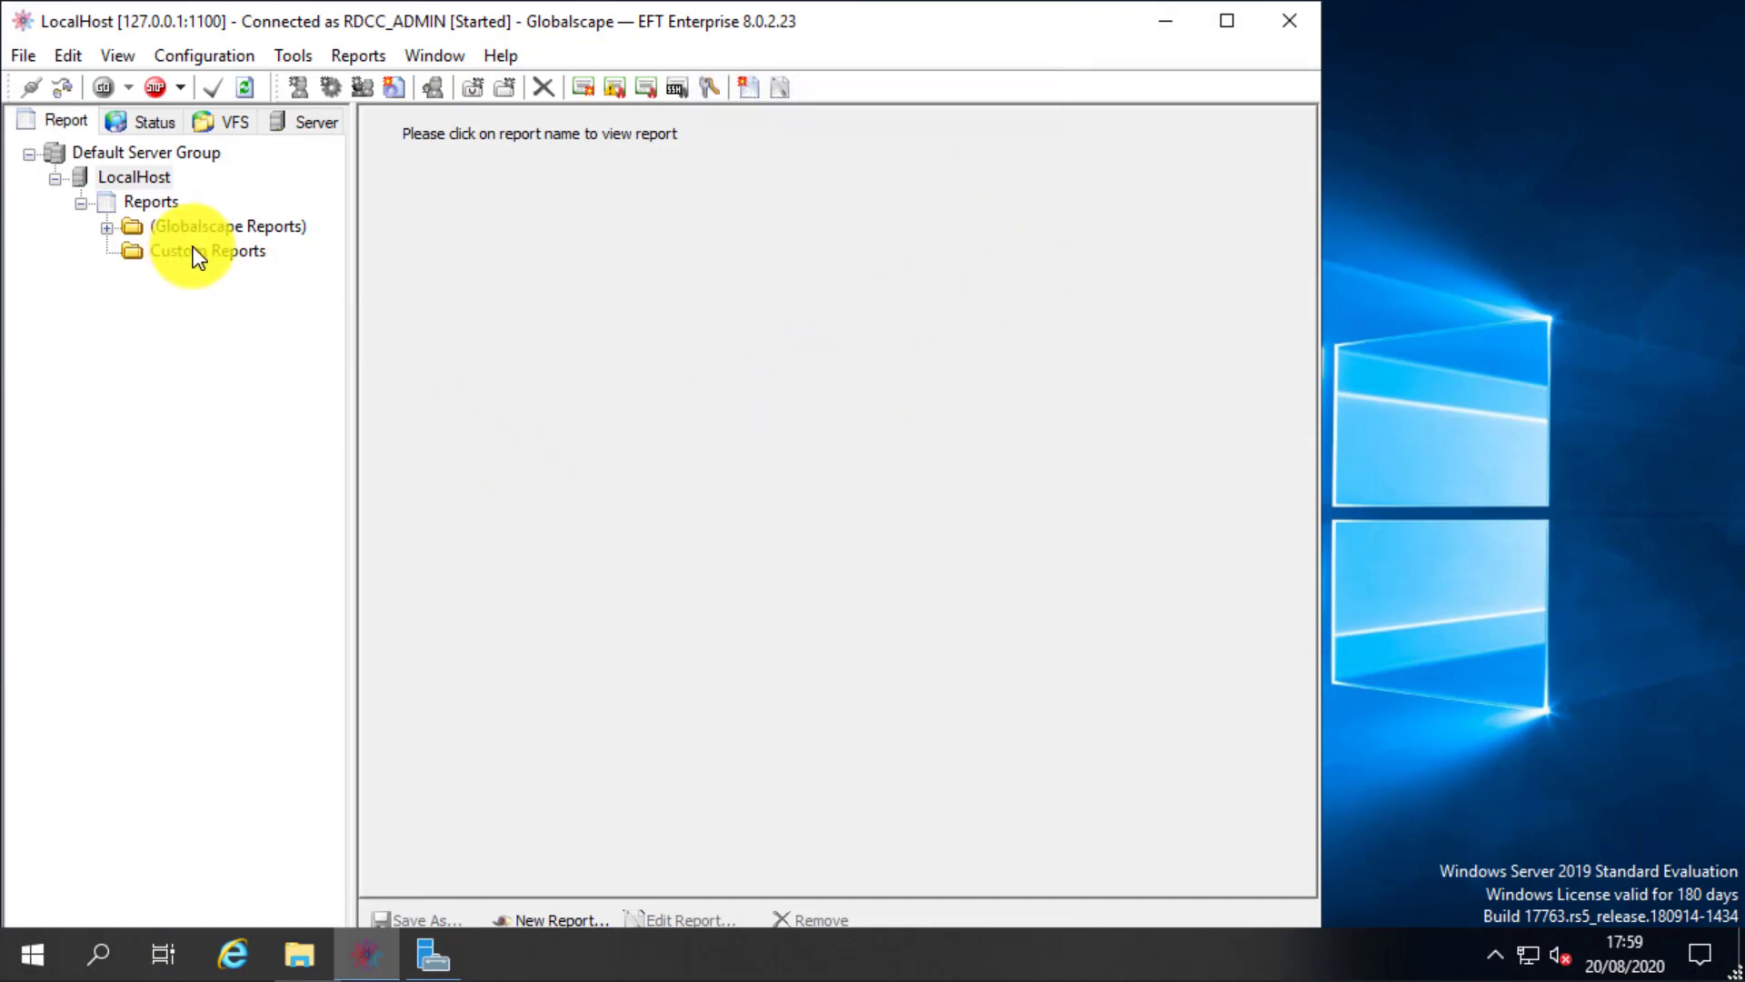
Step: Show the RDCC-INTERNAL site's Gateway settings under the Server tab
click(304, 123)
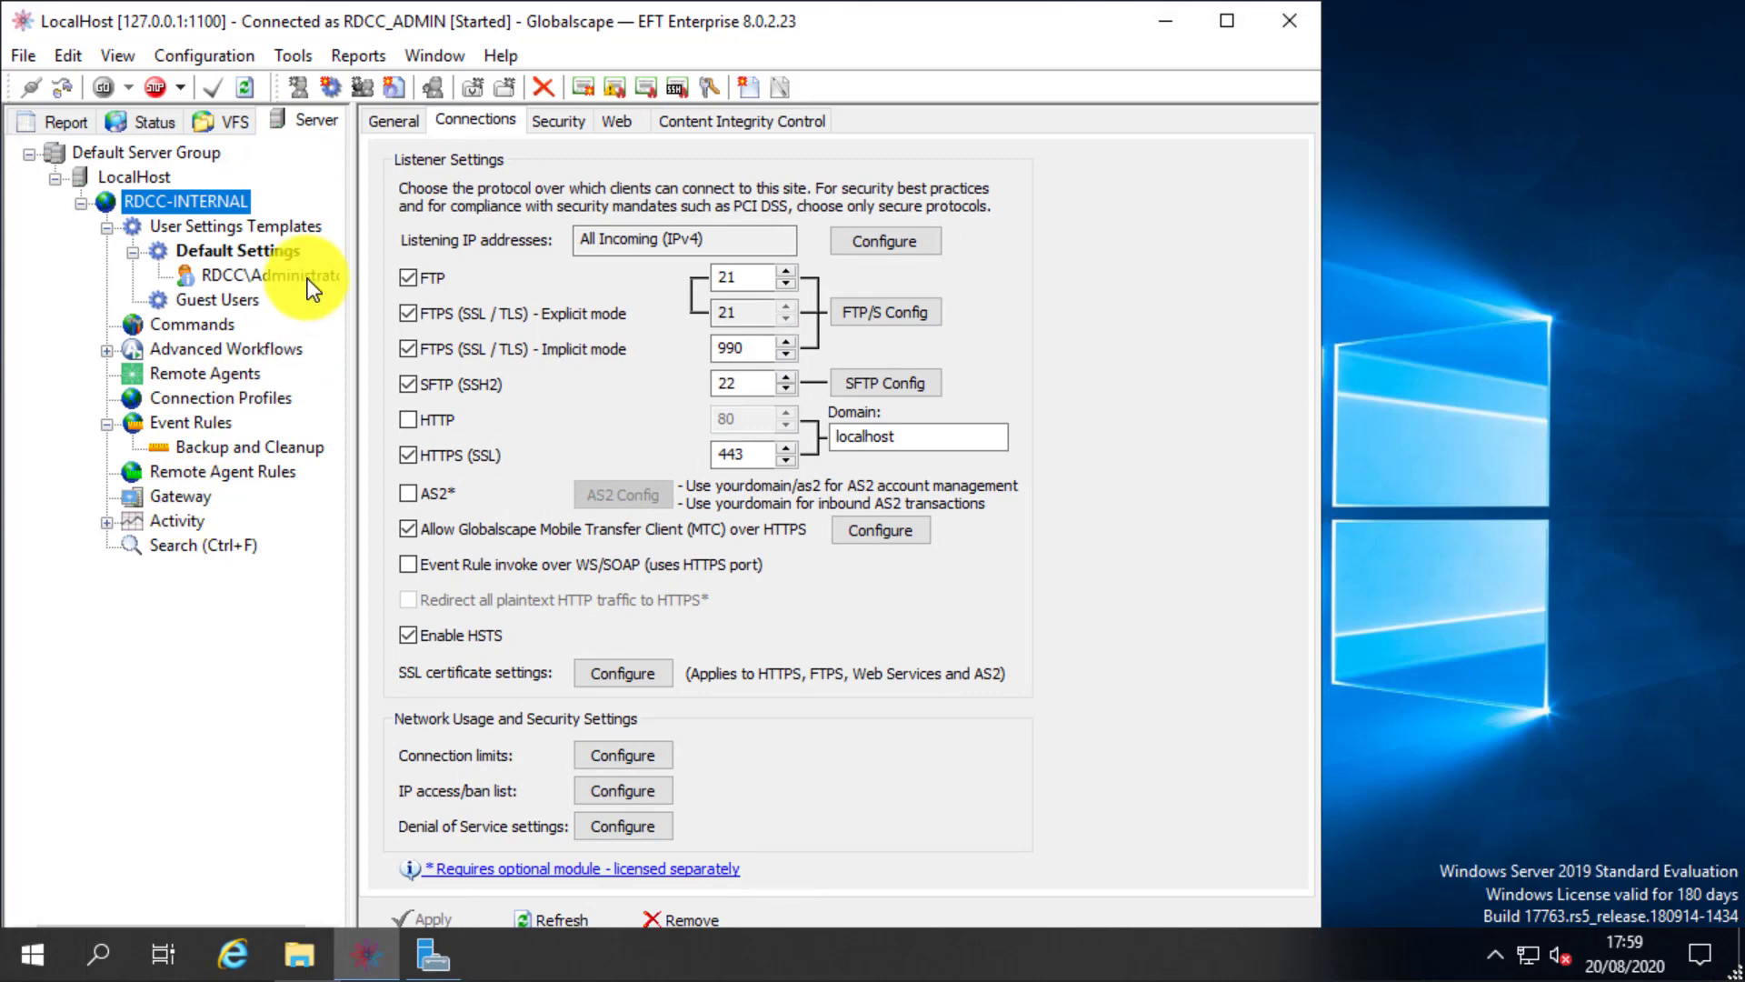
click(179, 500)
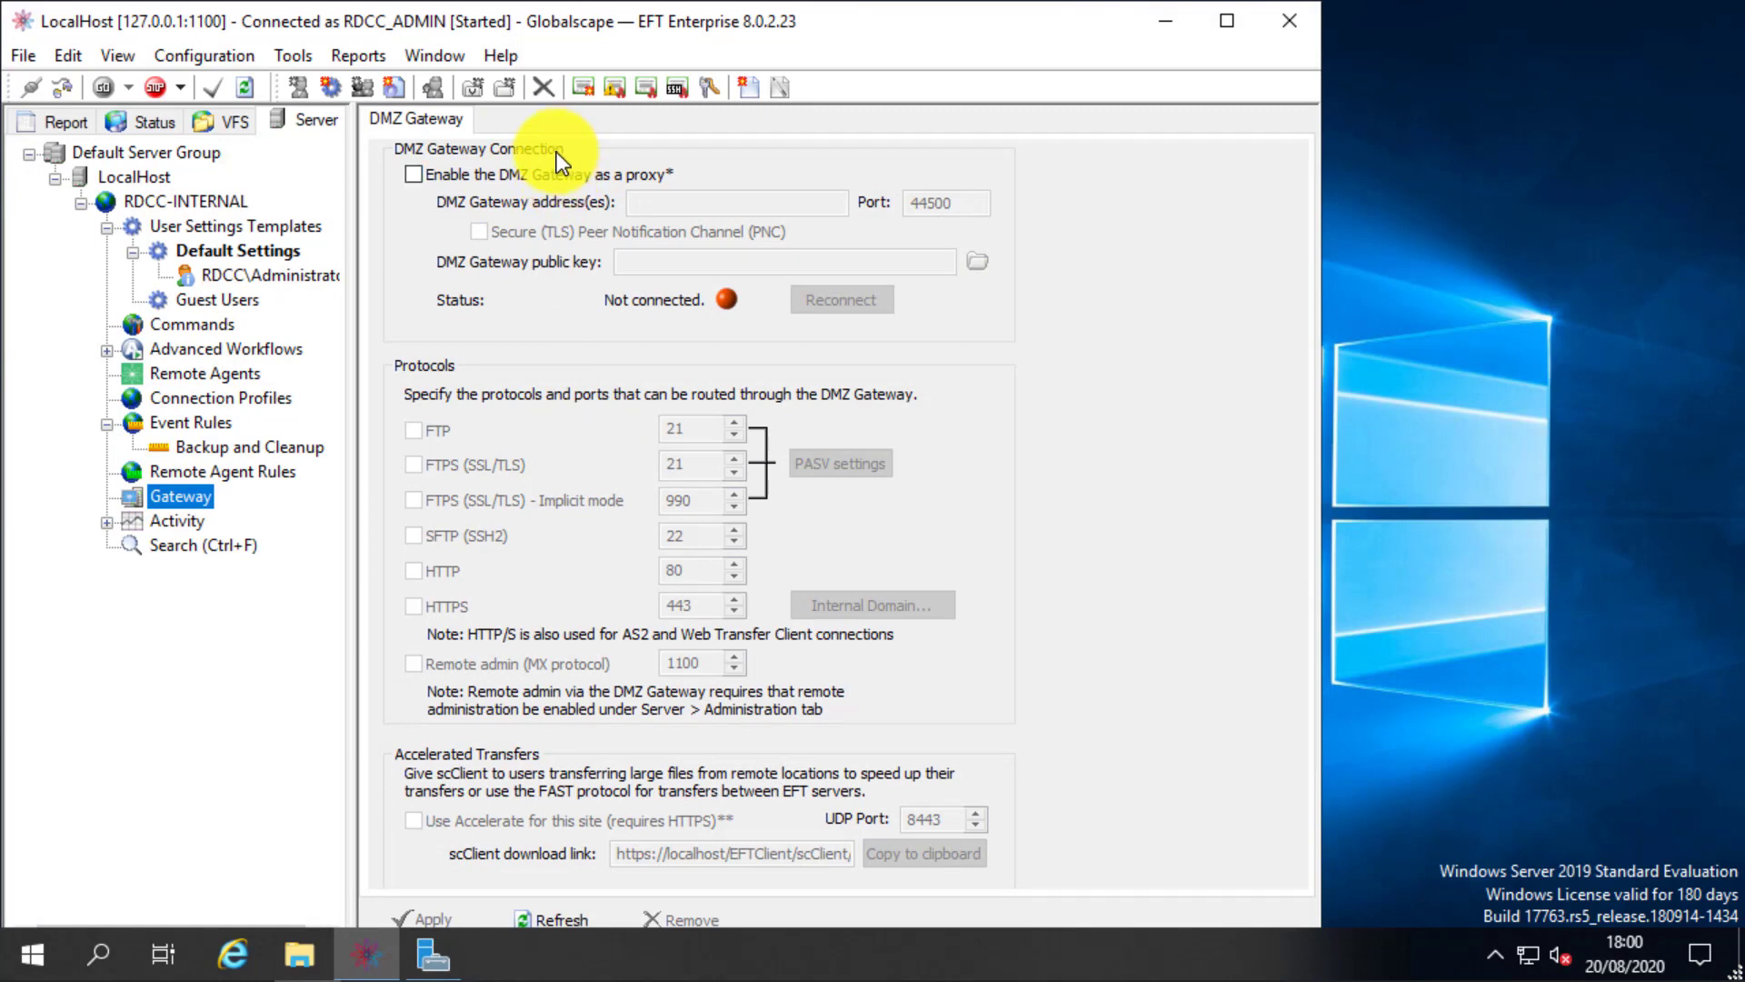
Step: Enable the DMZ Gateway proxy at 192.168.0.115, port 44500, leaving Secure PNC off
click(562, 177)
click(636, 202)
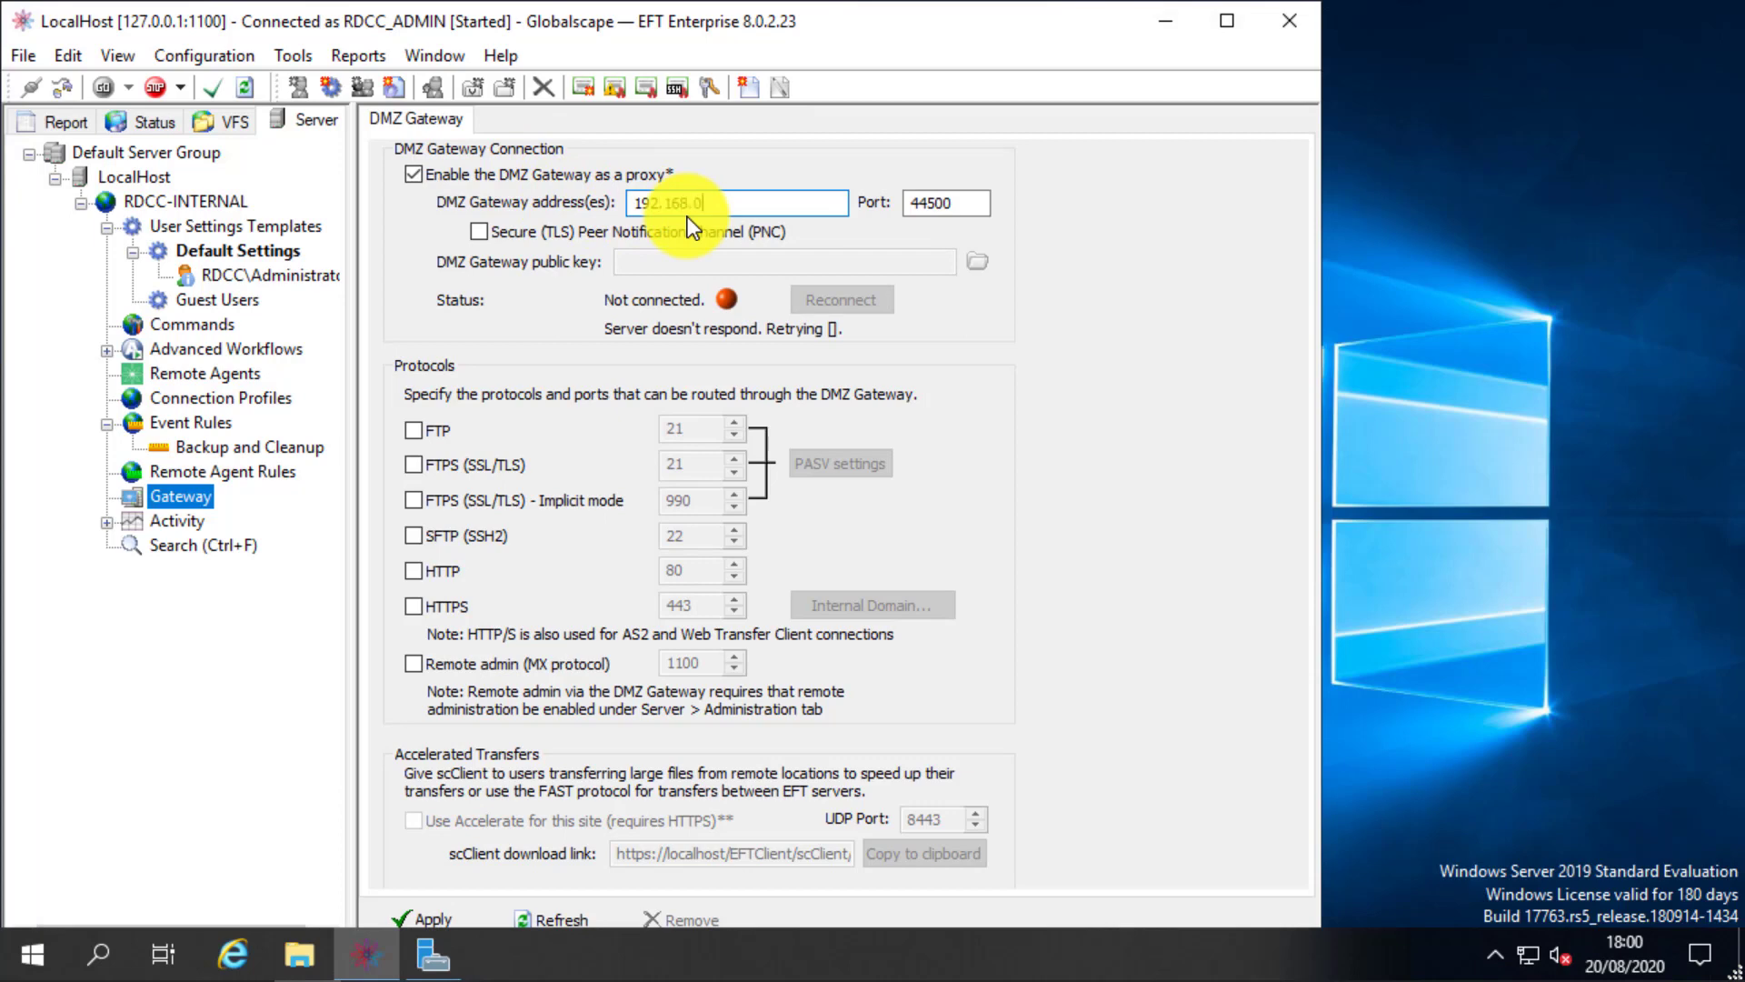
text(192.168.0.115)
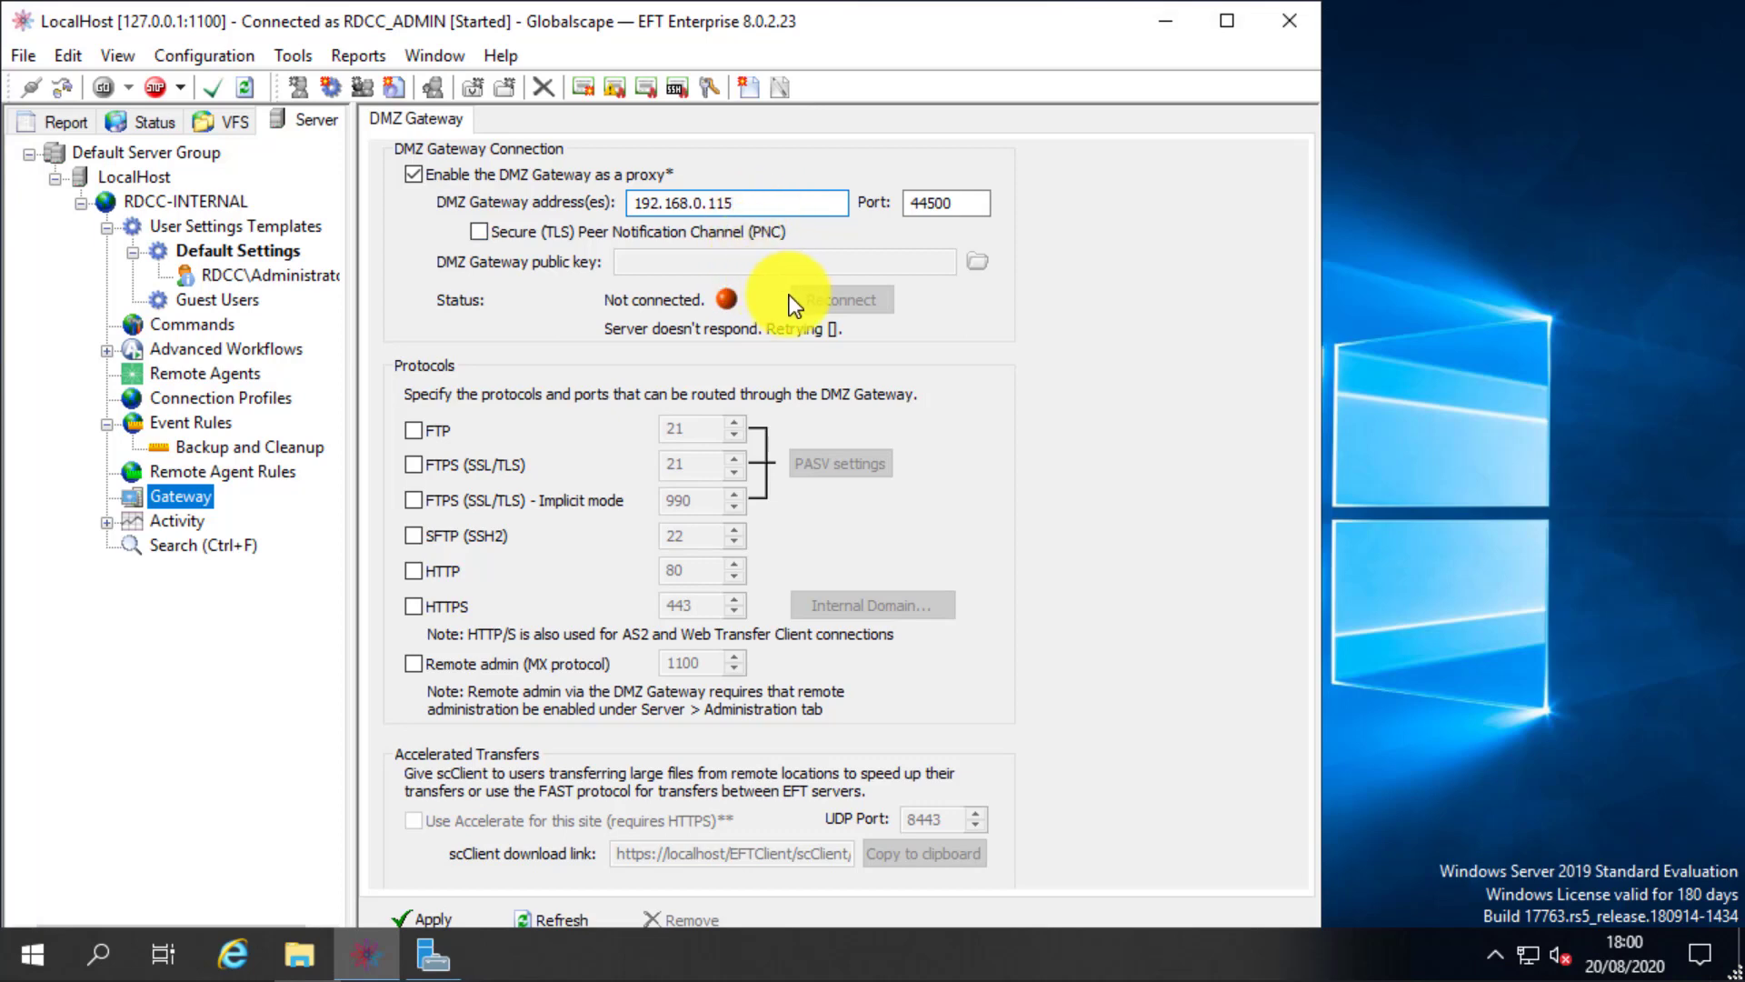
click(950, 202)
click(745, 238)
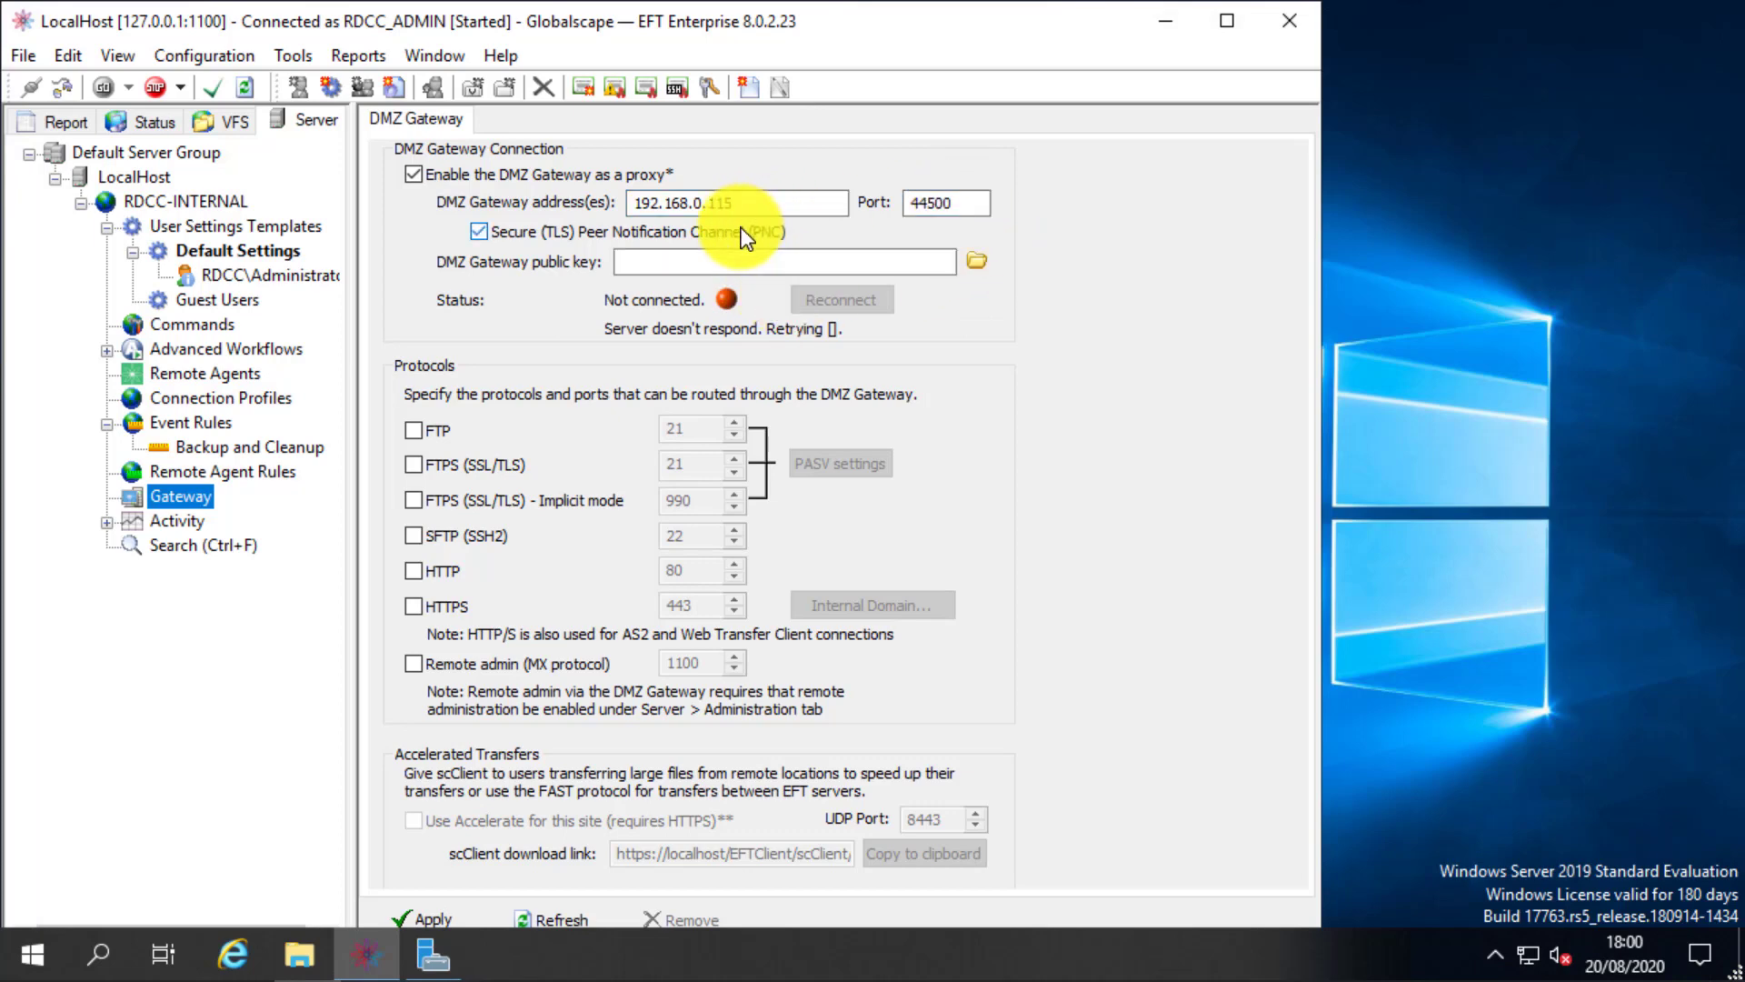
click(746, 238)
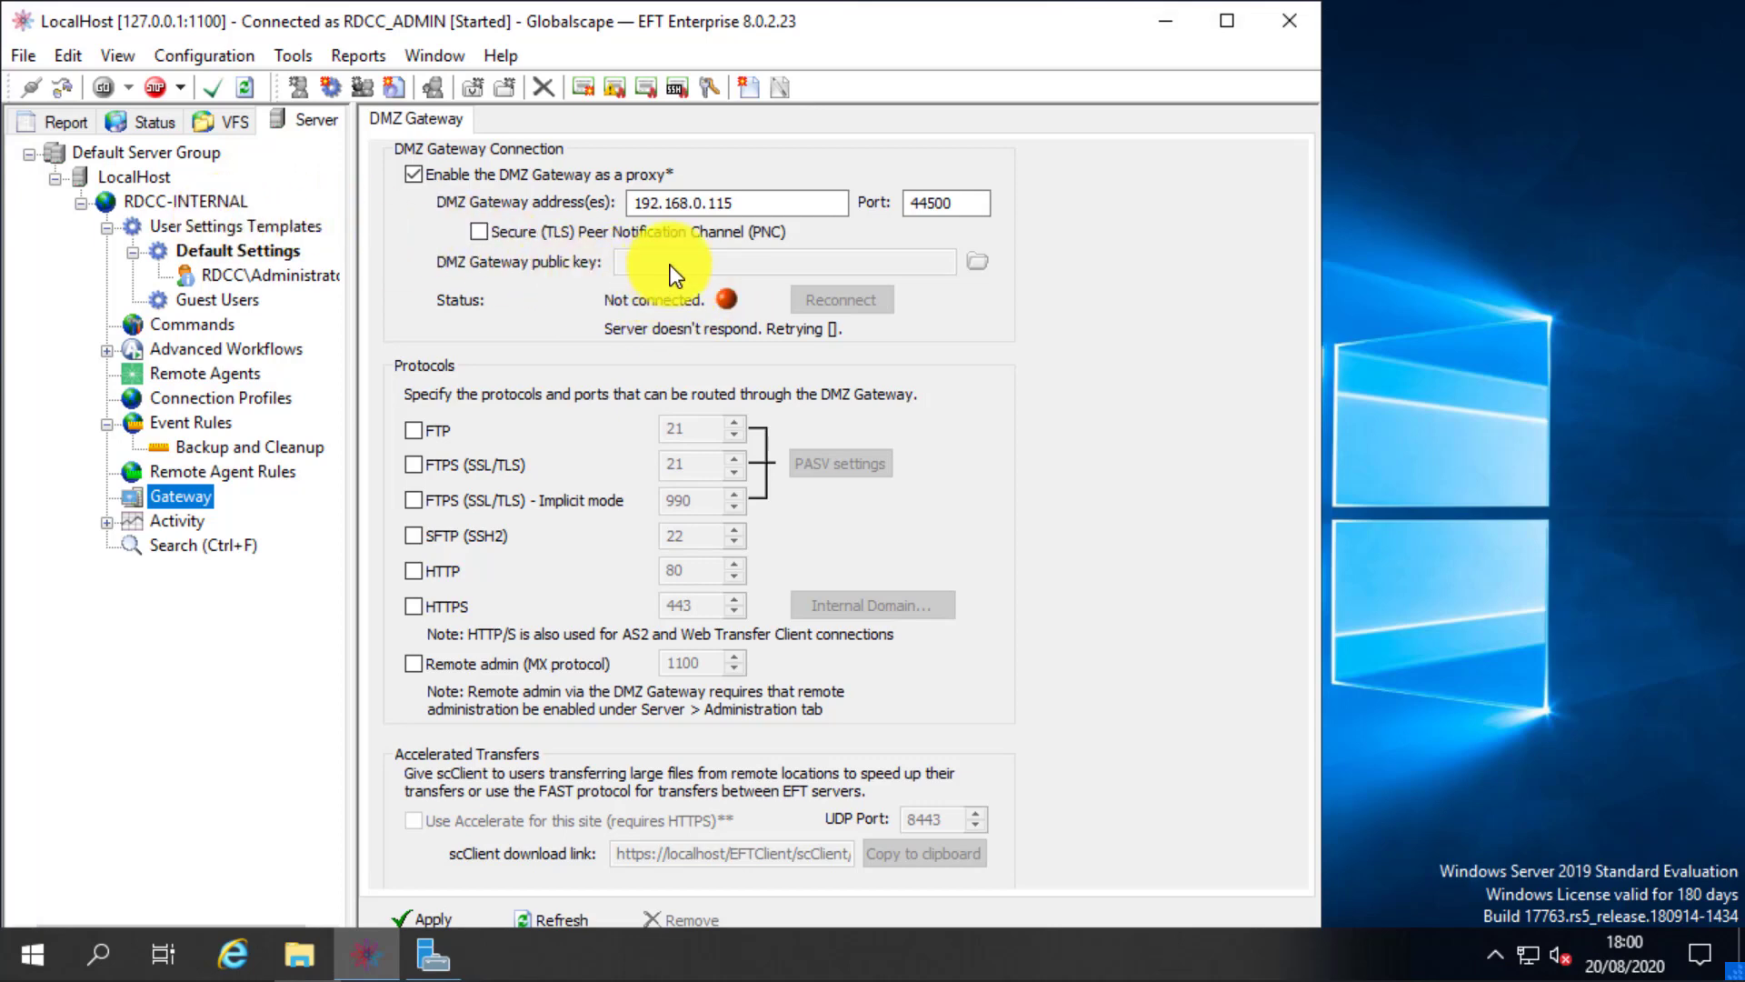
click(772, 201)
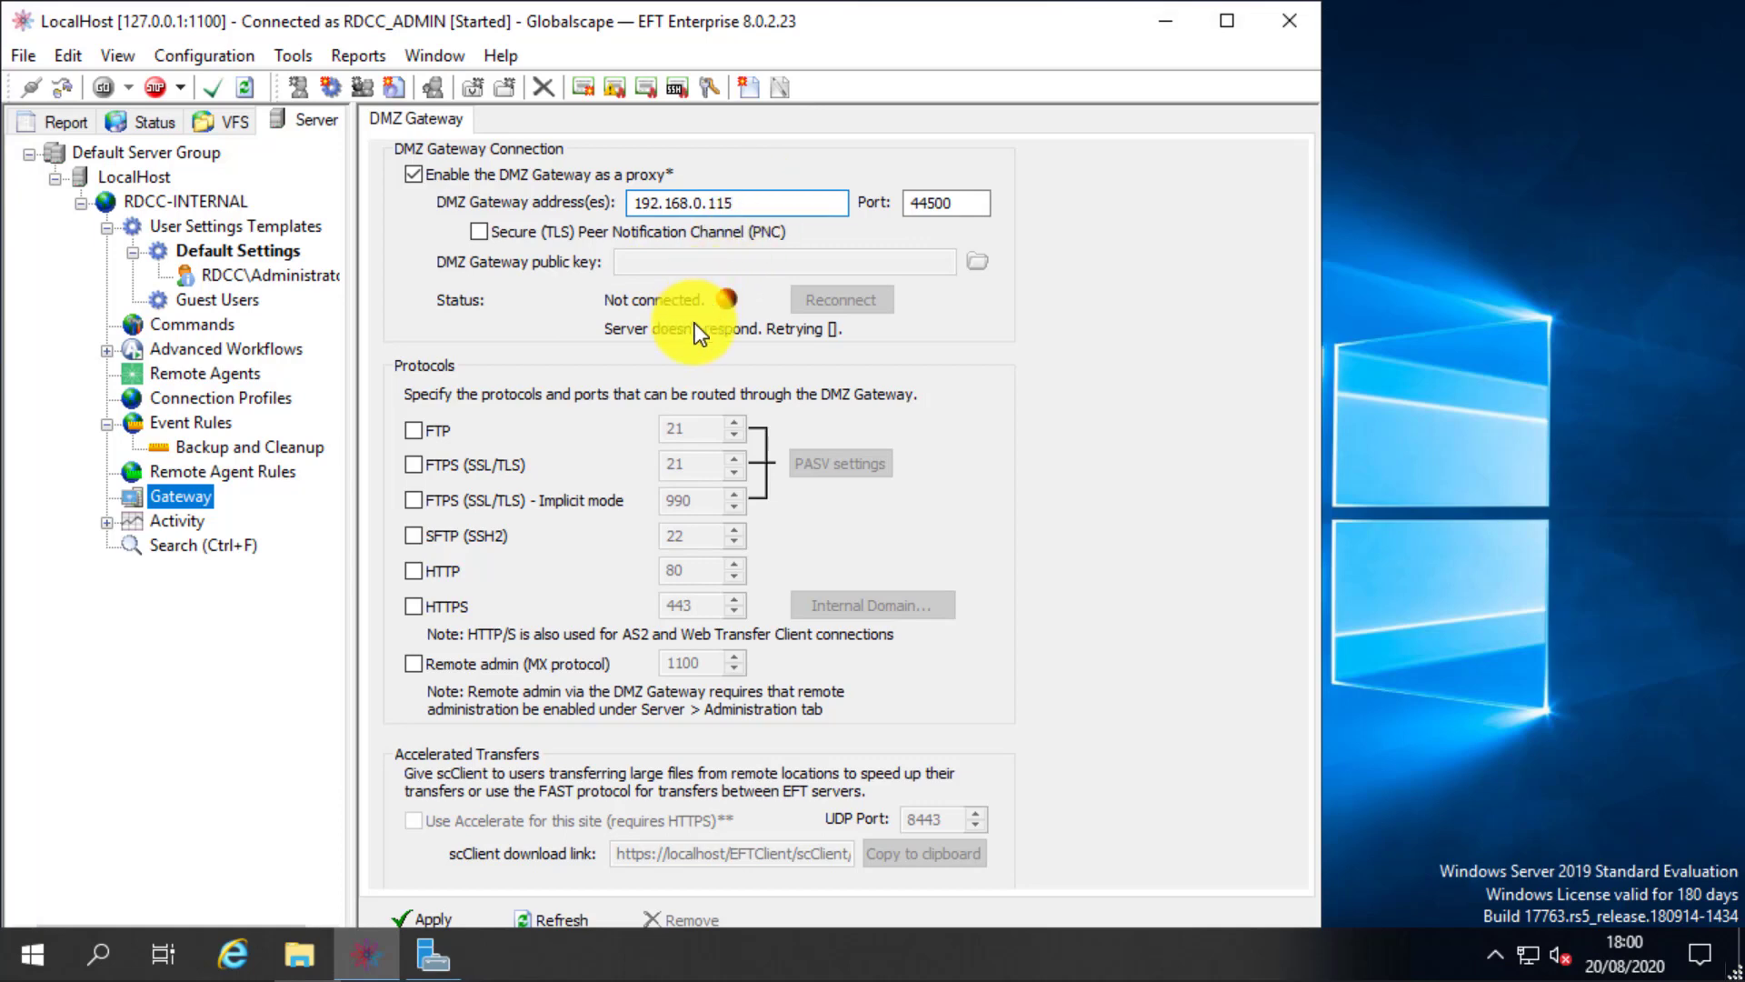
Step: Apply the gateway settings and refresh to update the connection status
click(420, 919)
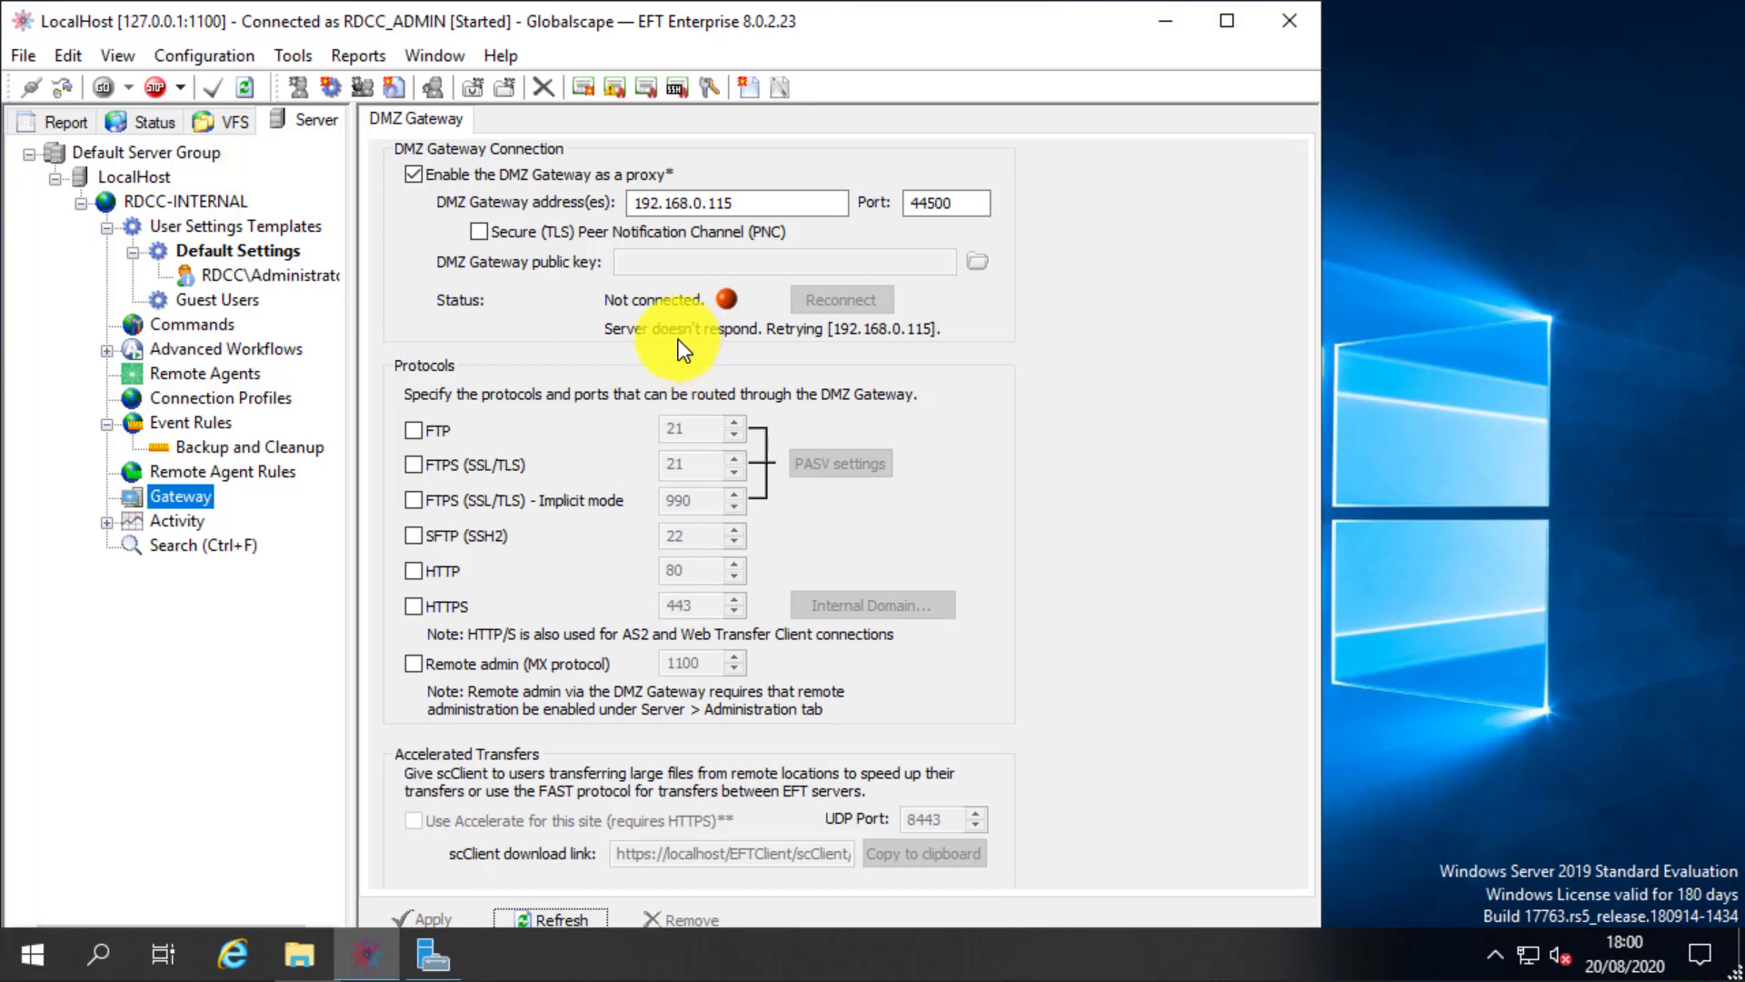
click(560, 916)
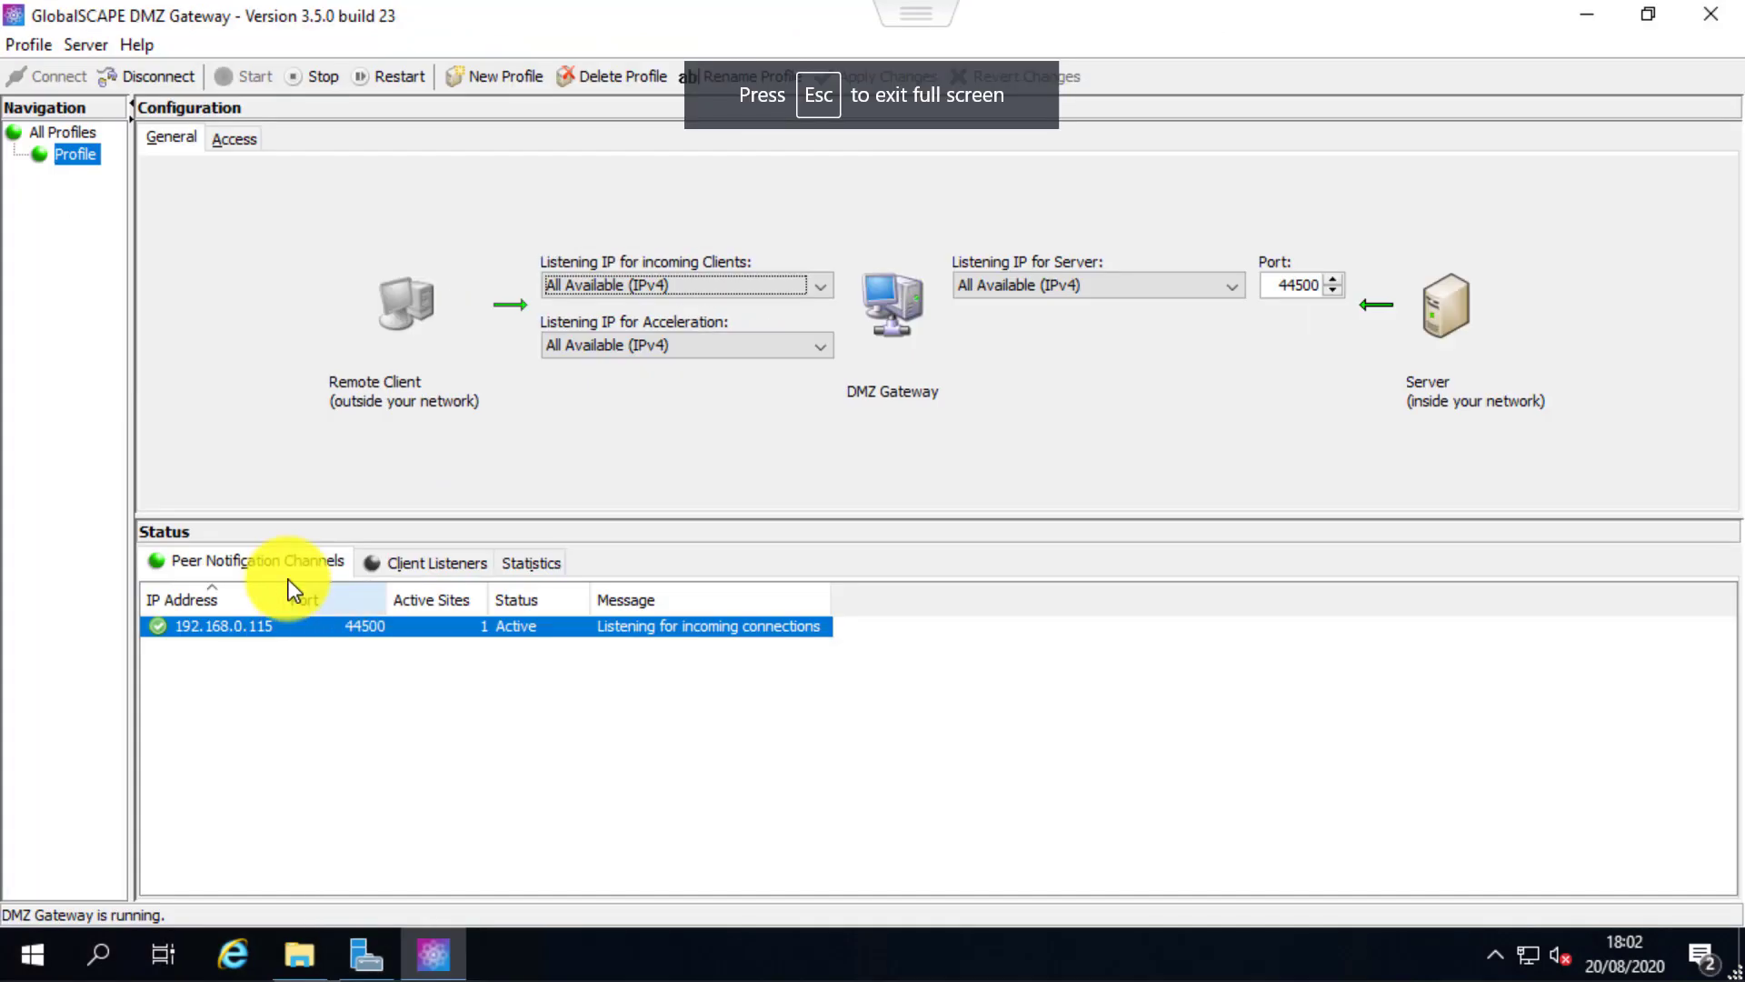
click(203, 623)
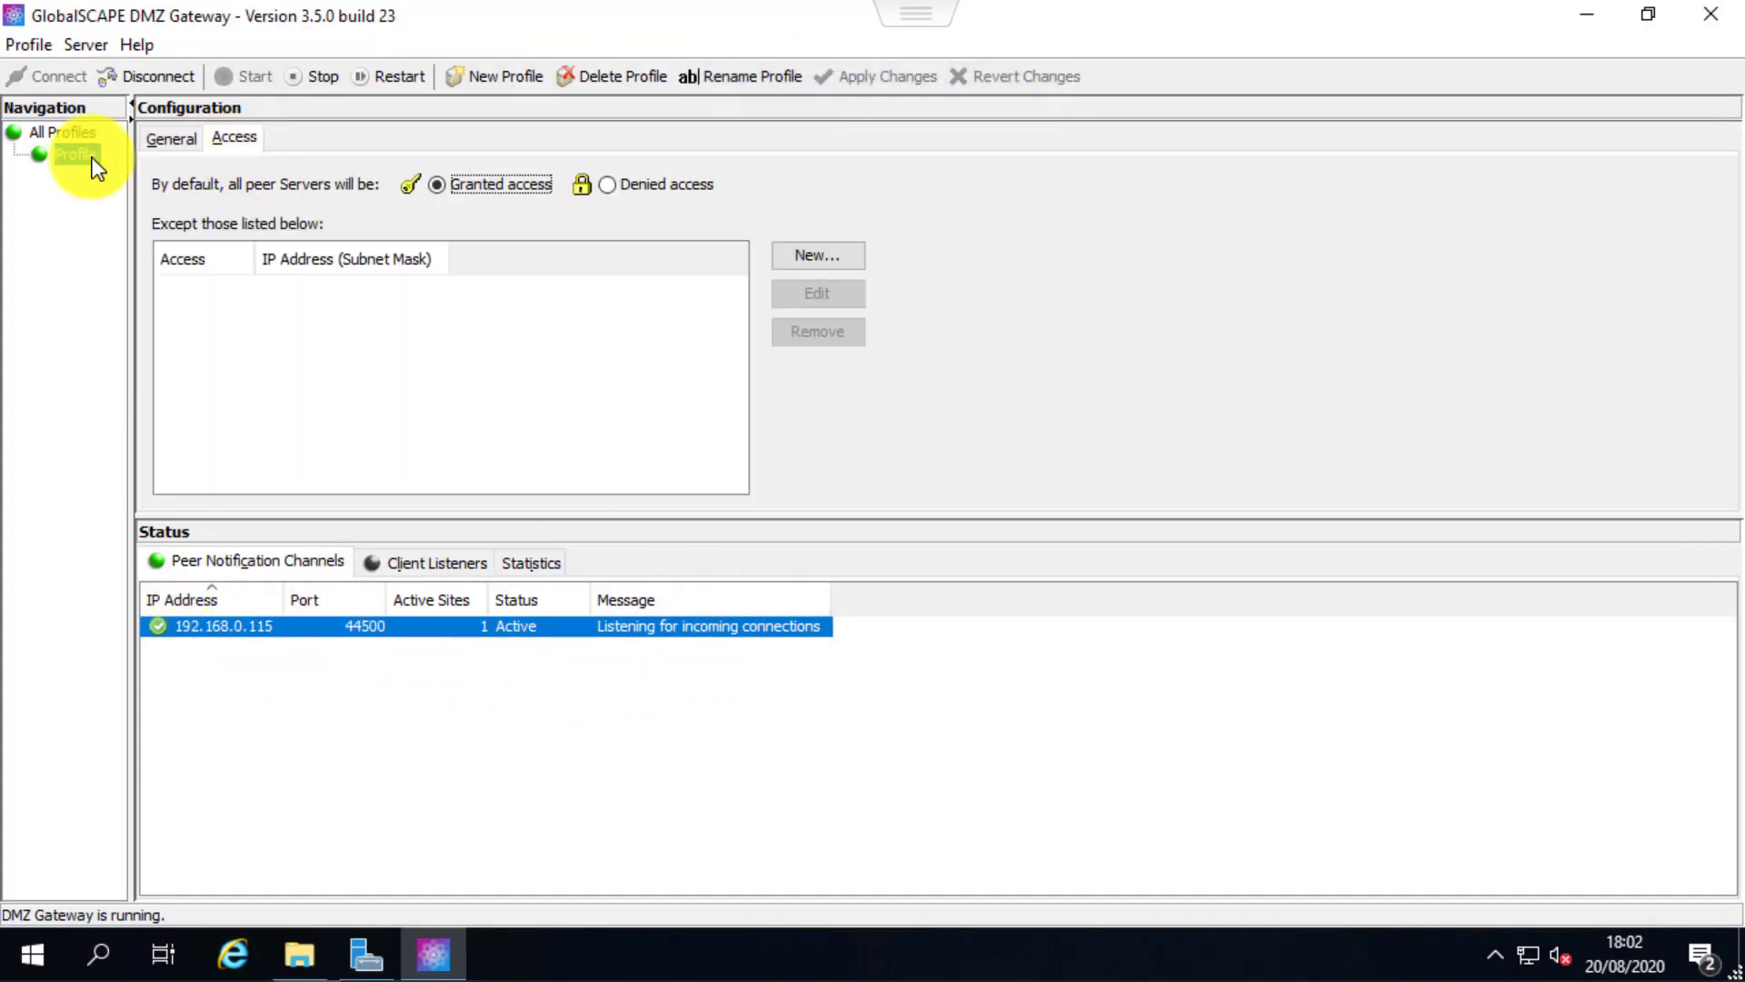
Step: Review All Profiles client listeners and statistics, then return to Peer Notification Channels
click(67, 133)
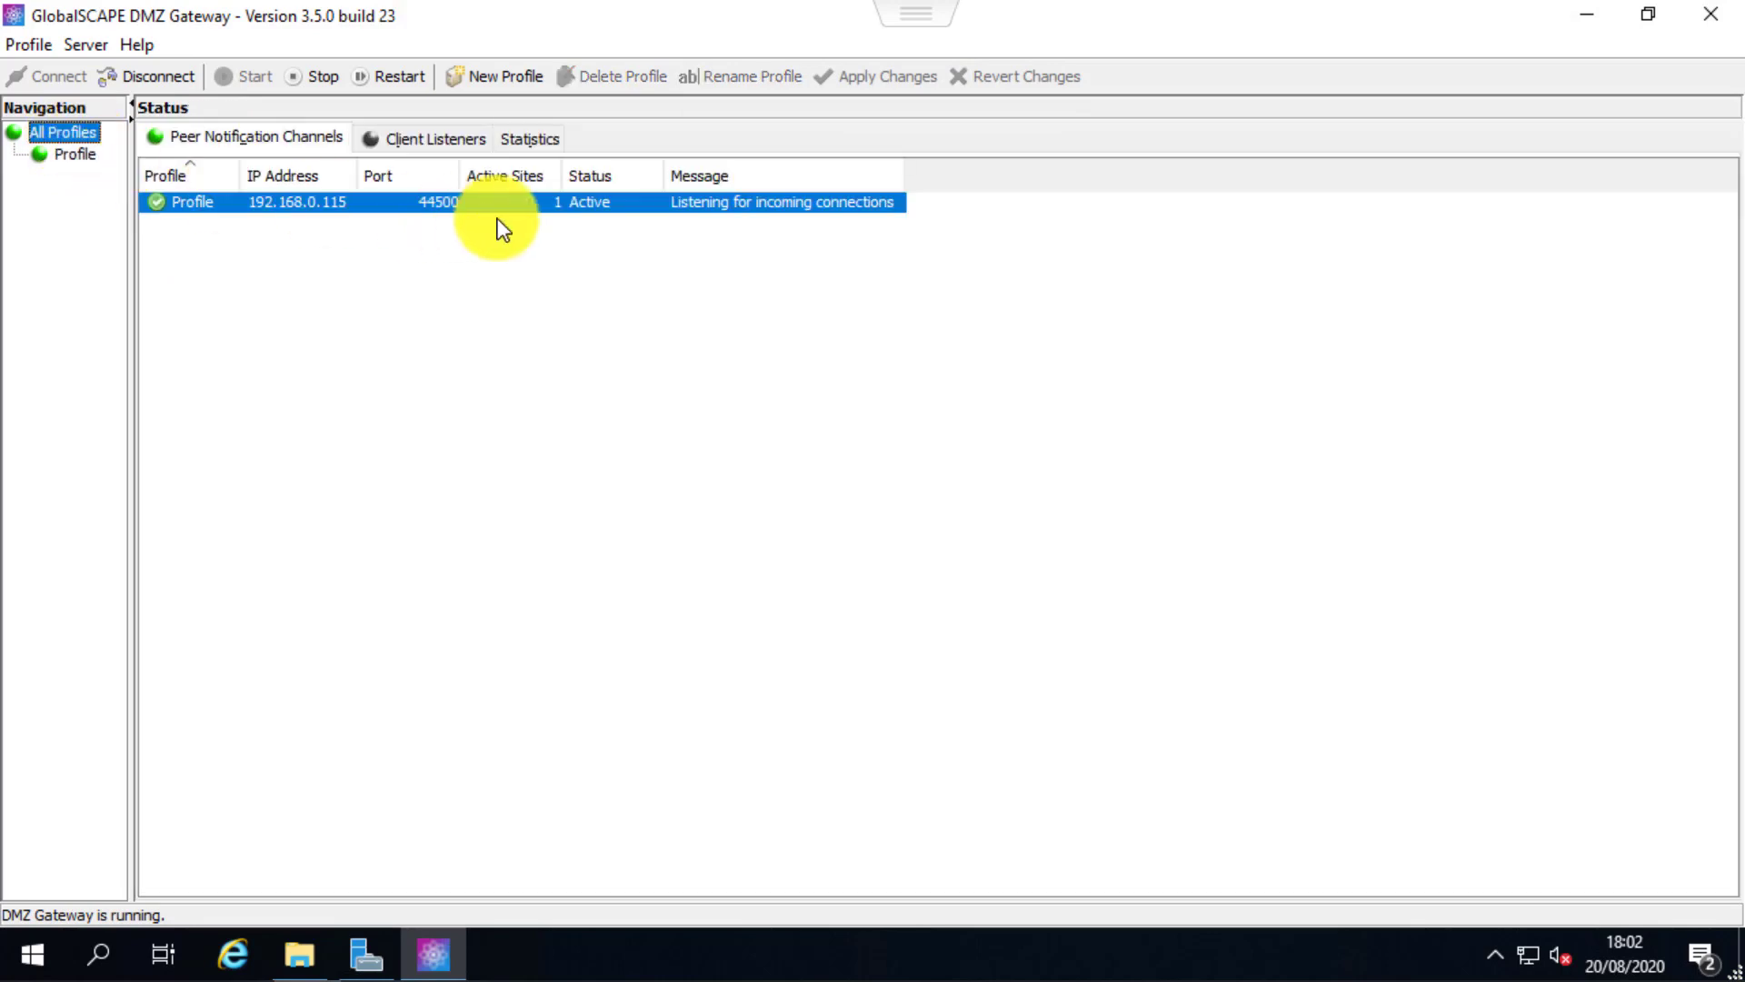
click(406, 144)
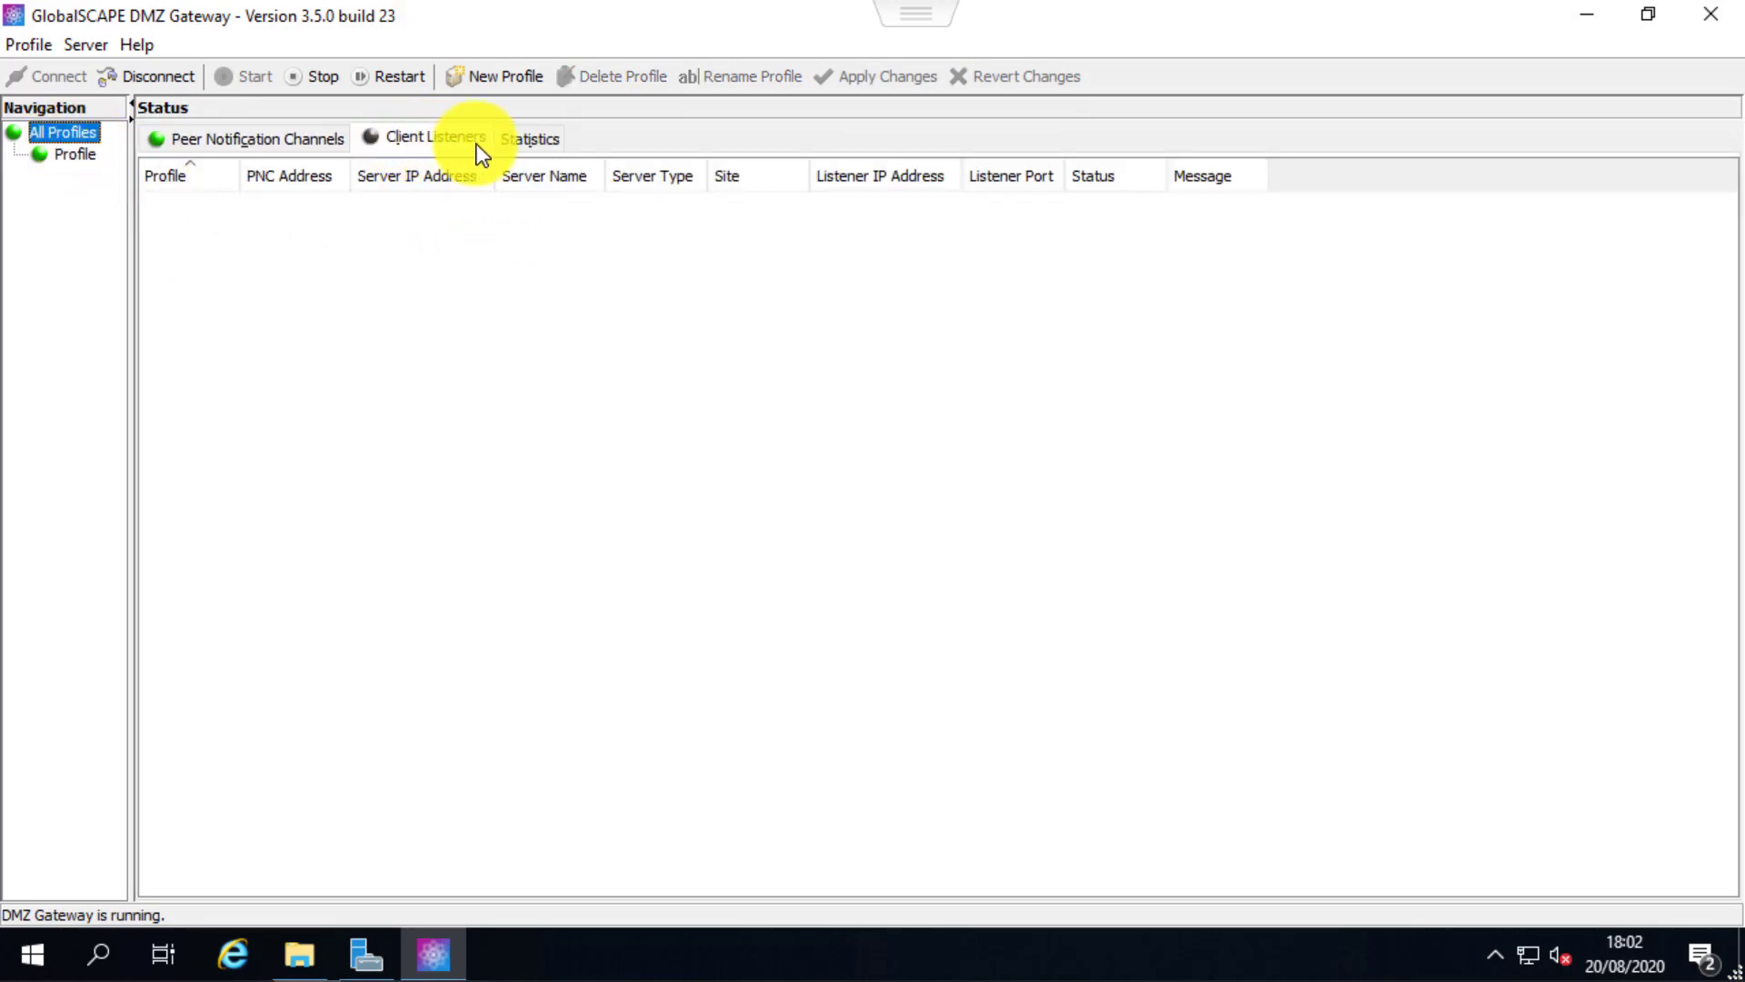
click(511, 145)
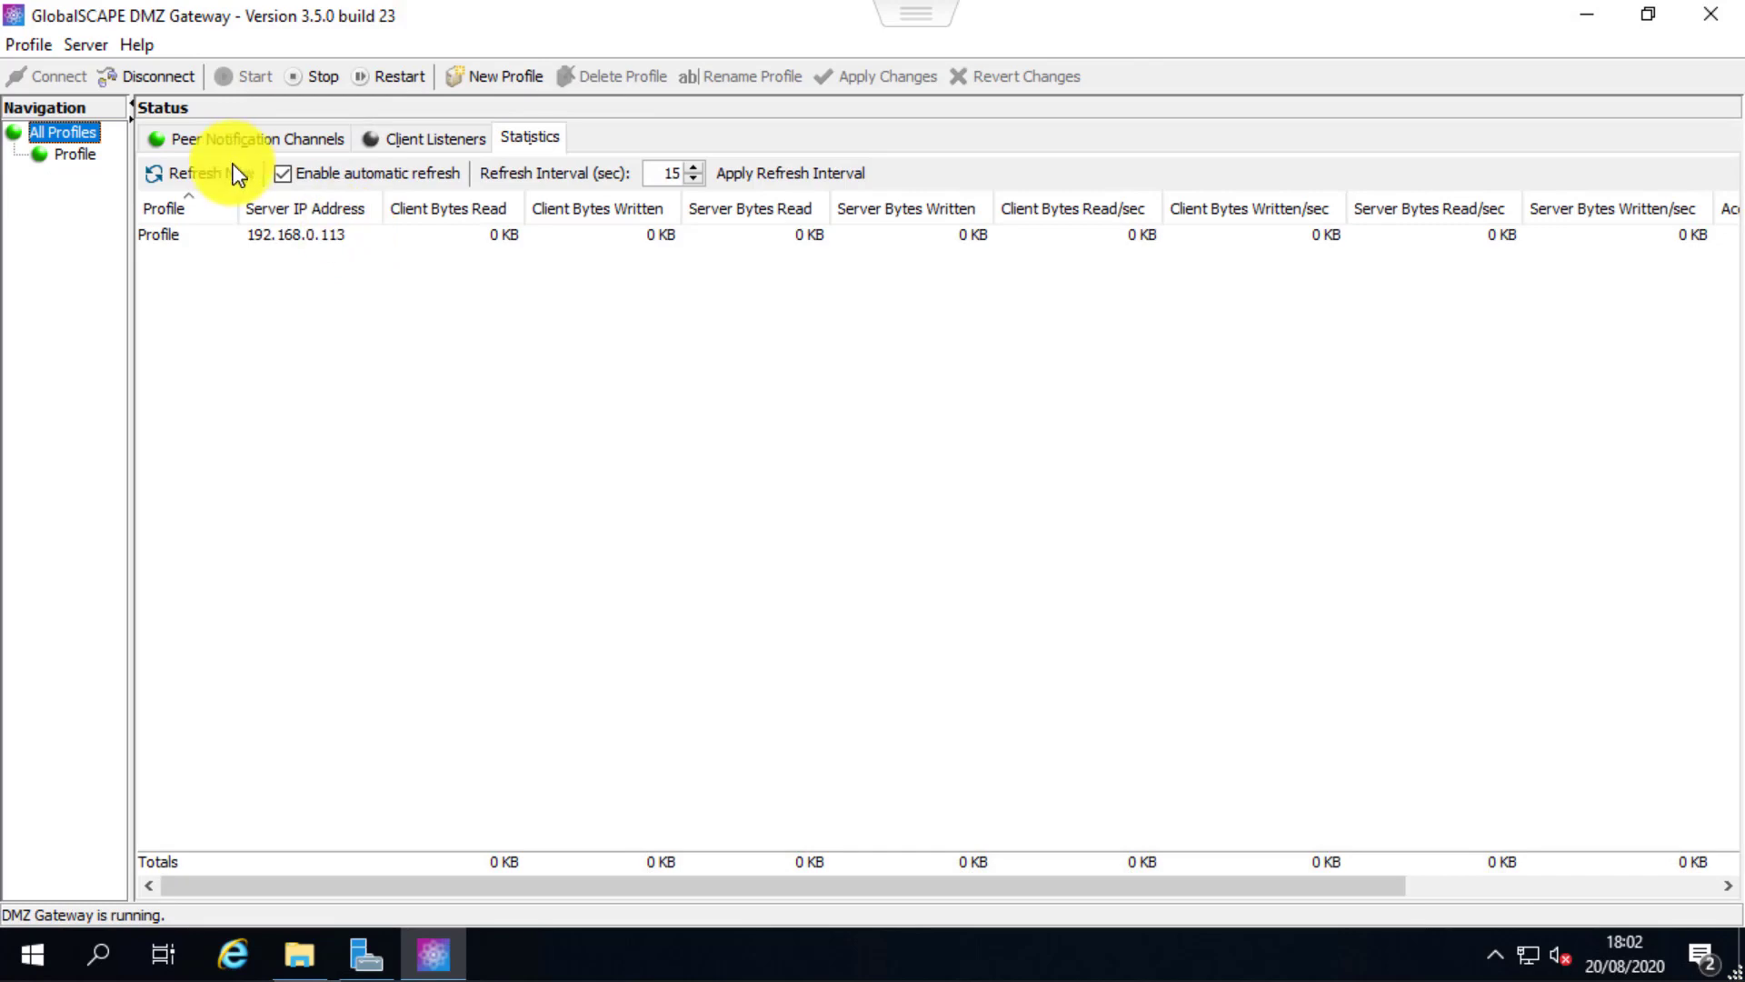
click(224, 141)
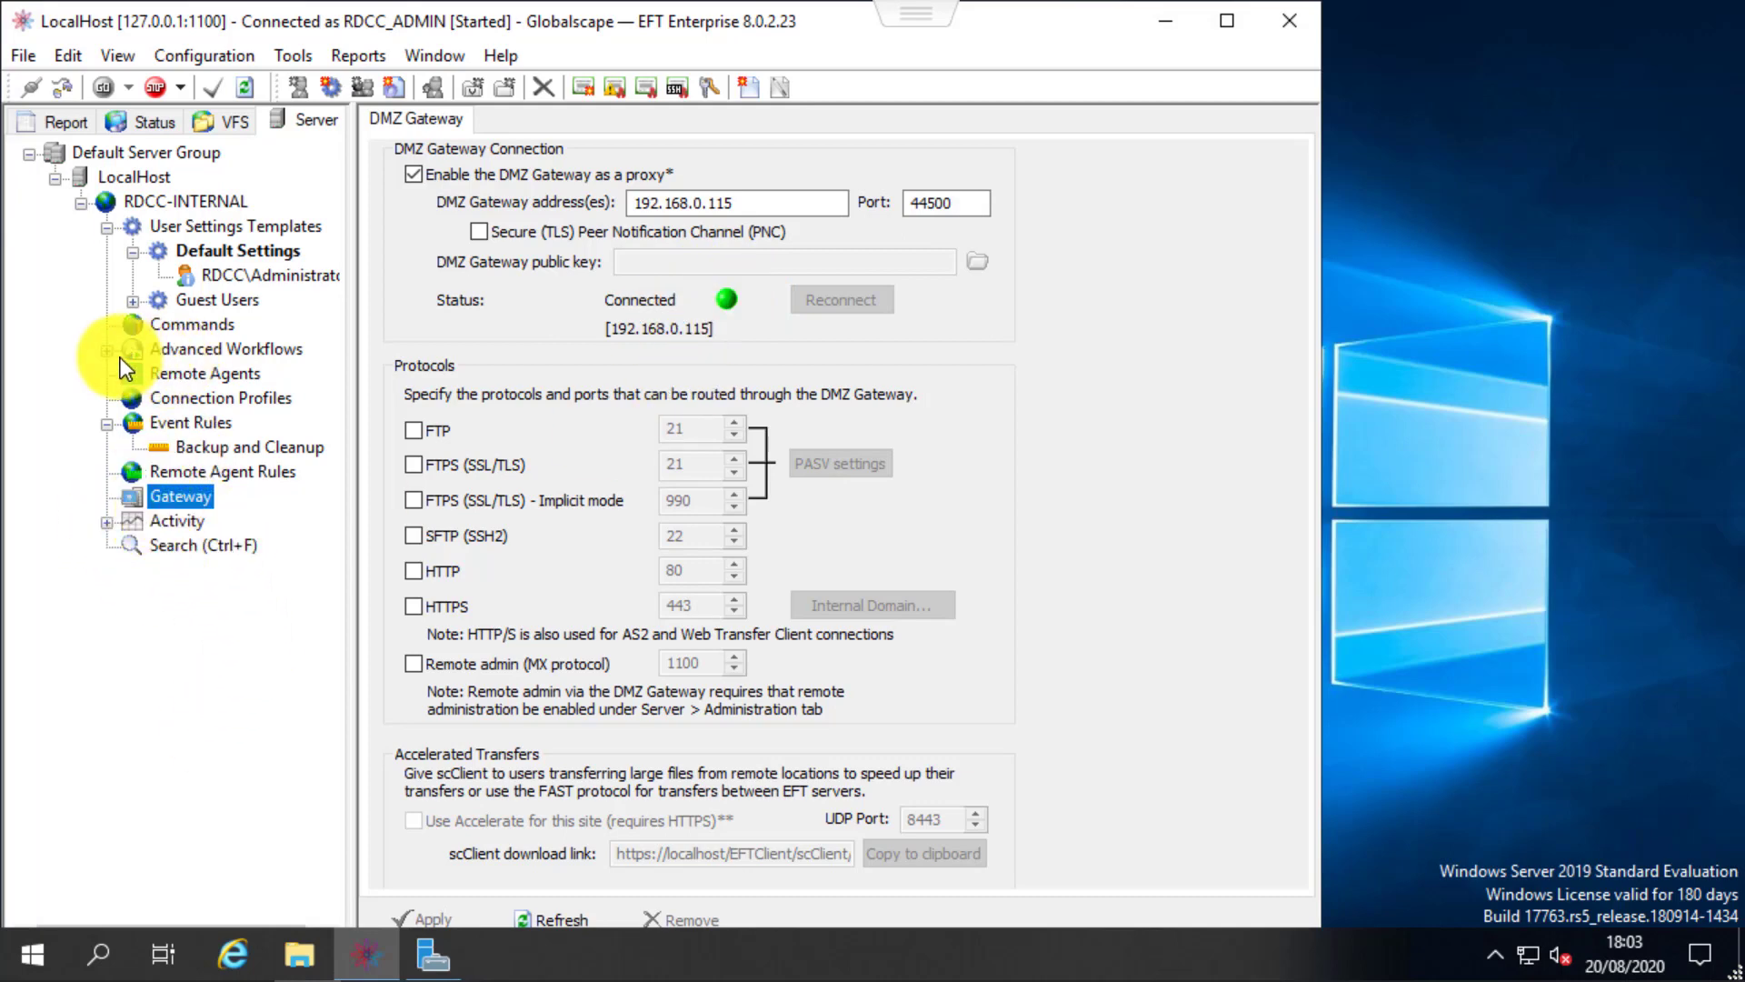
Step: Create a new Scheduler (Timer) Event rule named test
click(193, 434)
right_click(193, 433)
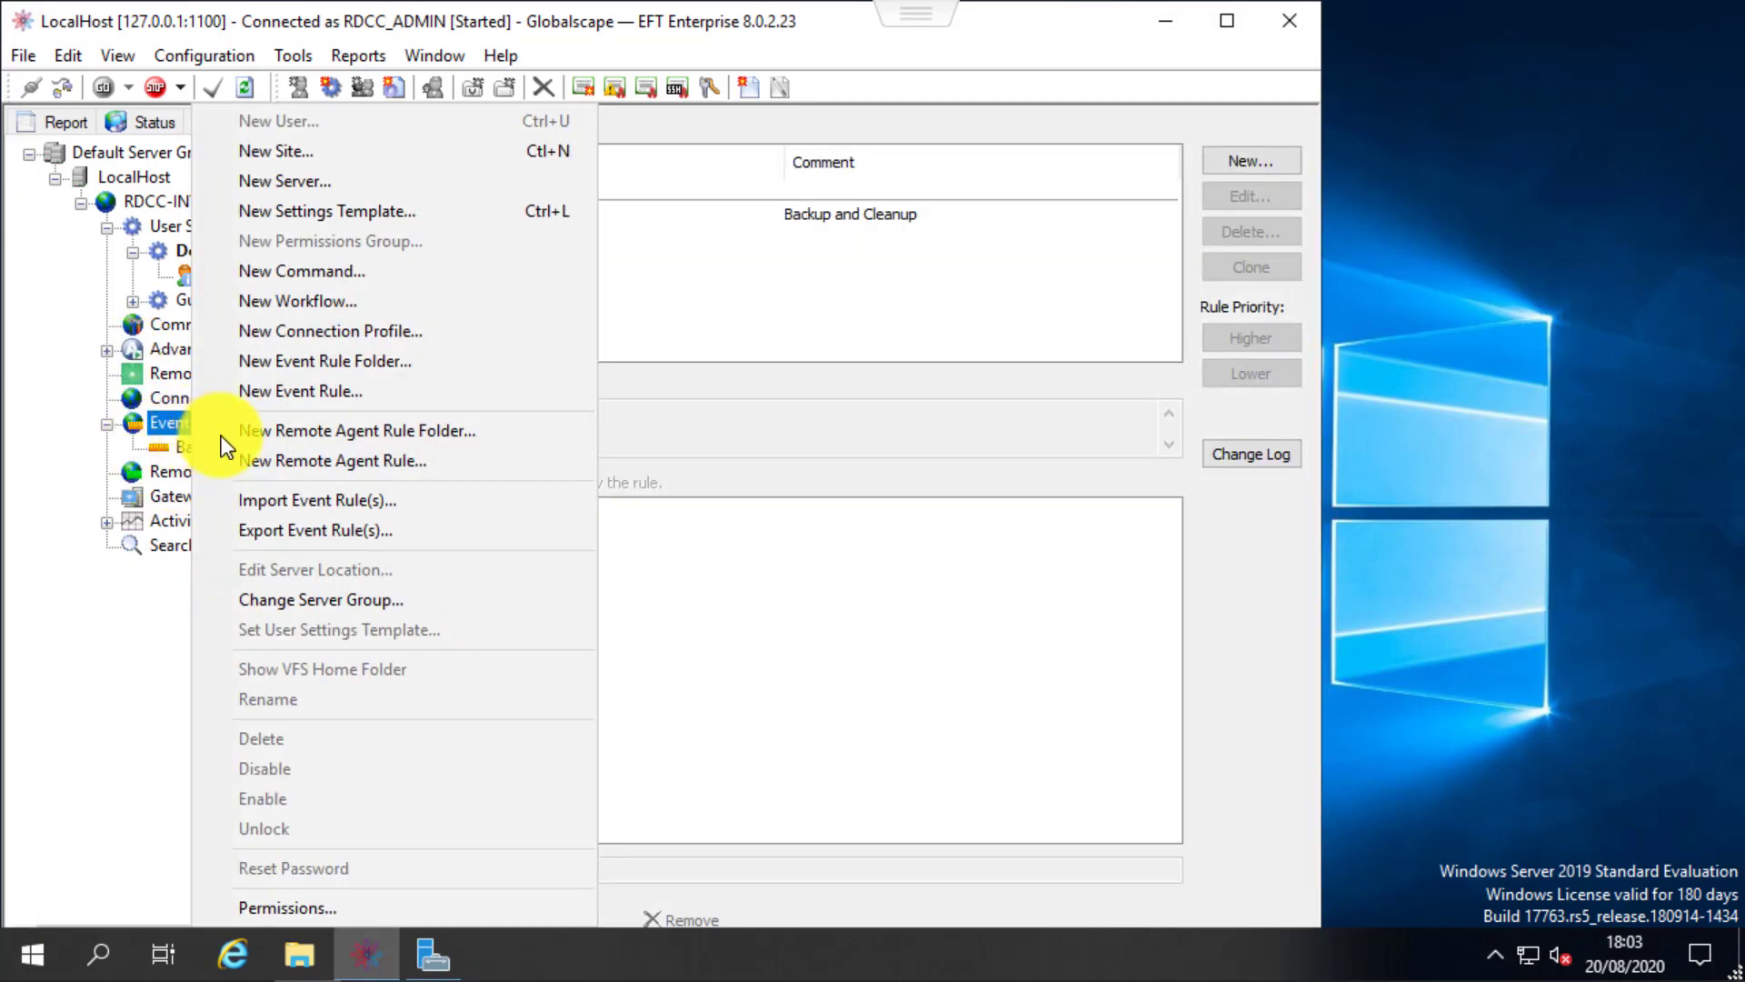
click(297, 392)
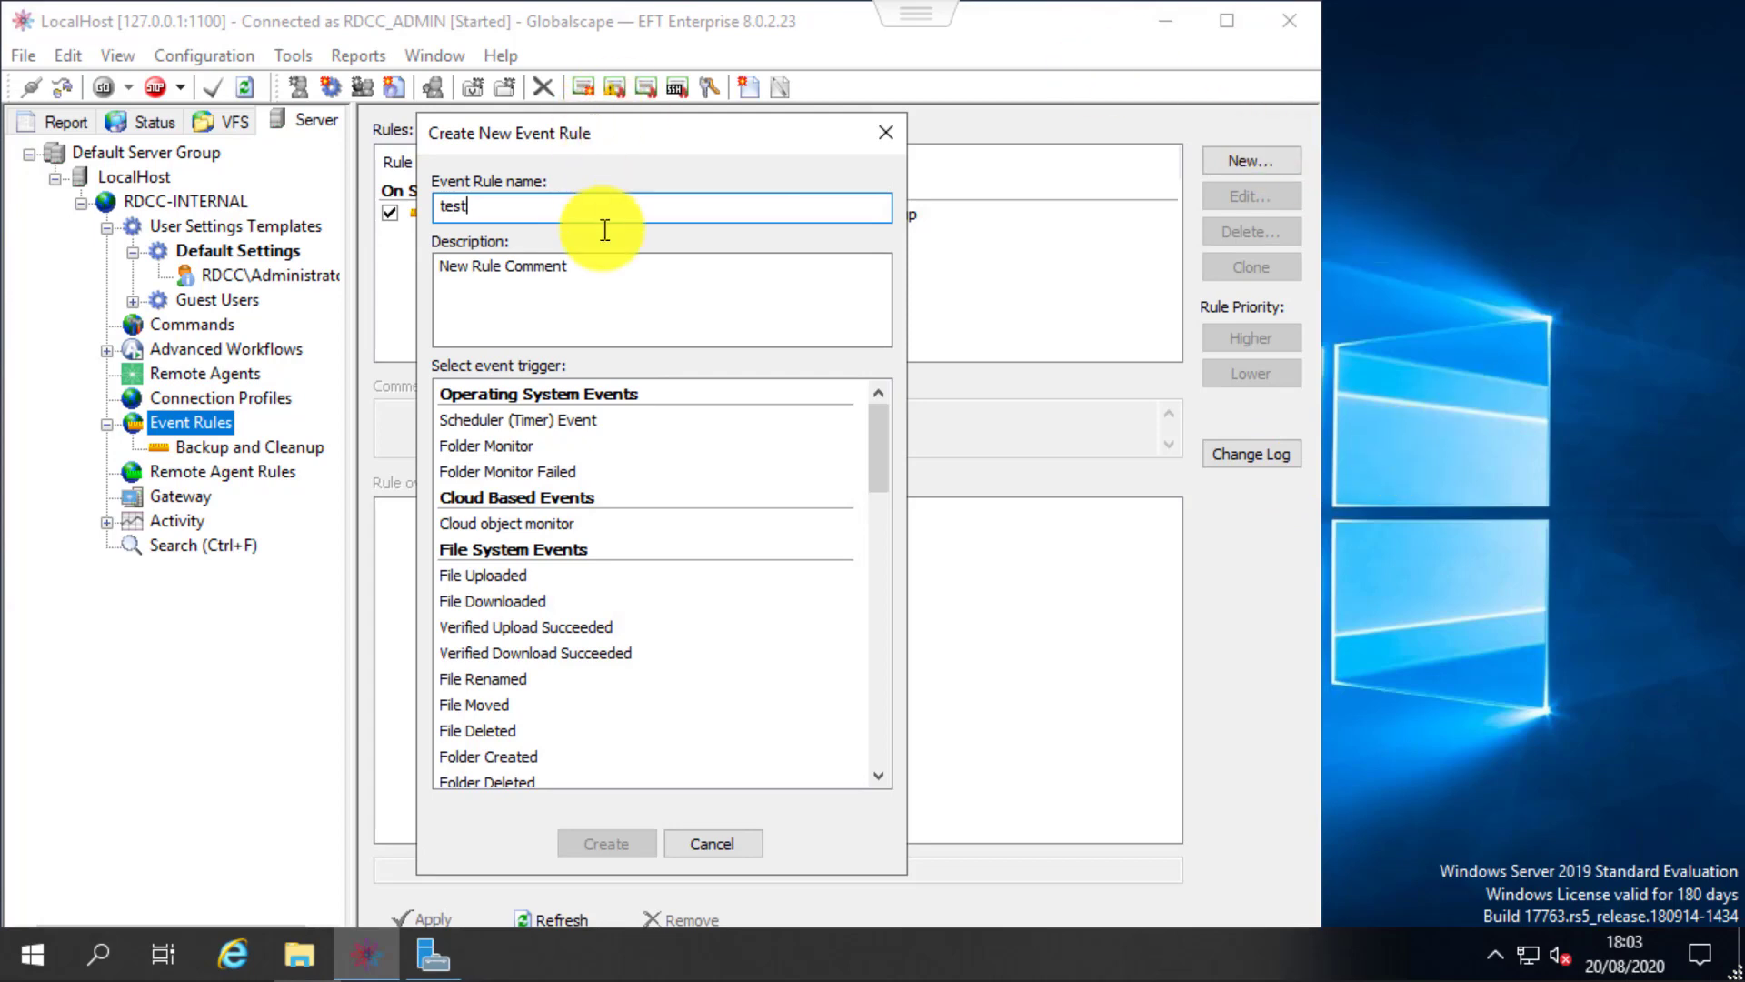
click(513, 420)
click(606, 842)
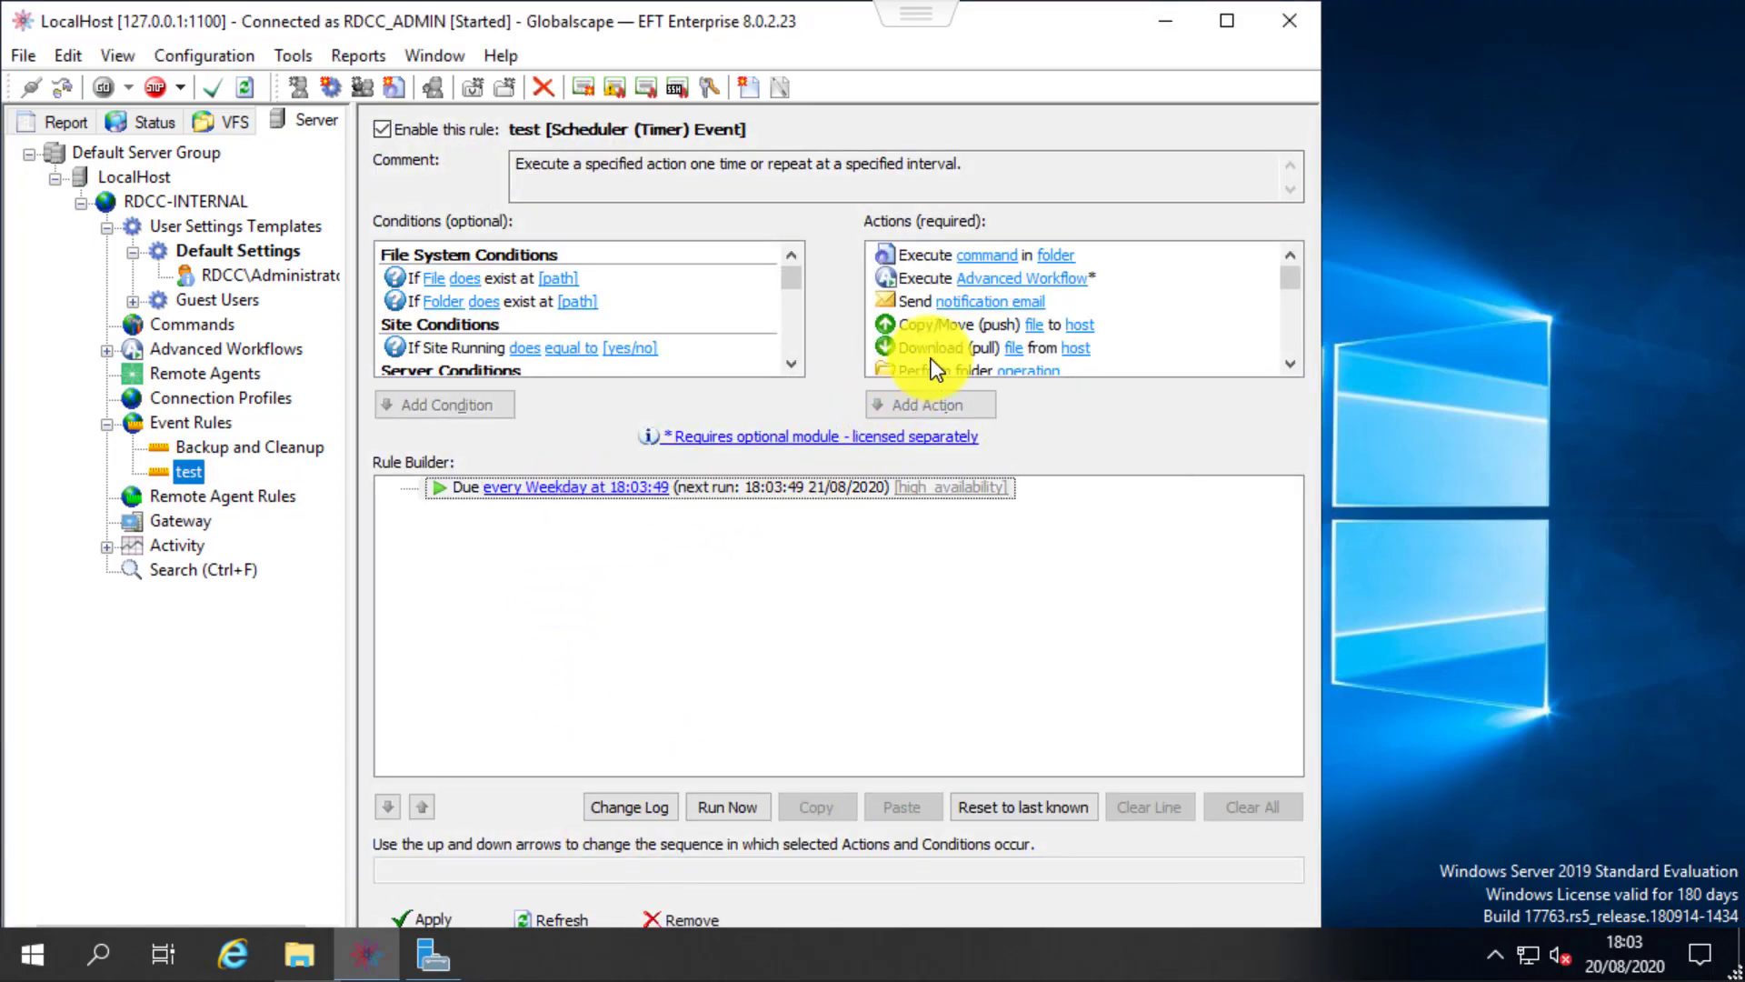
Step: Add a Download (pull) file from host action to the test rule
drag(1290, 272, 1207, 292)
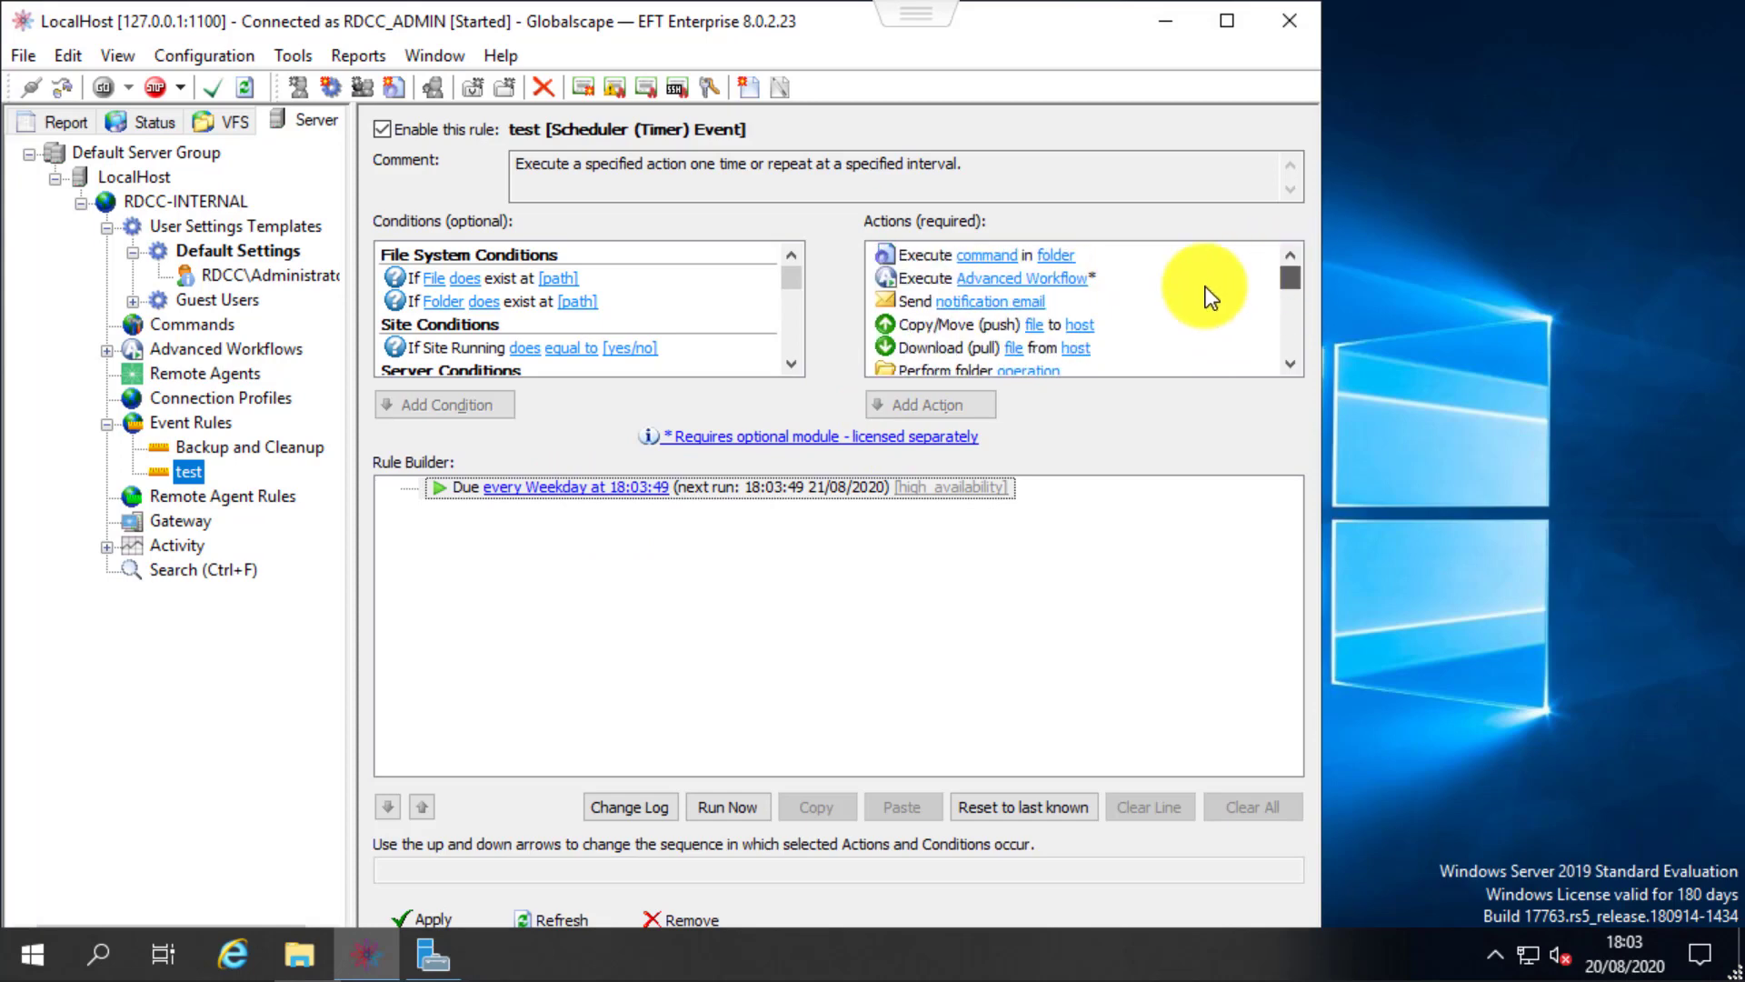
click(977, 348)
click(948, 407)
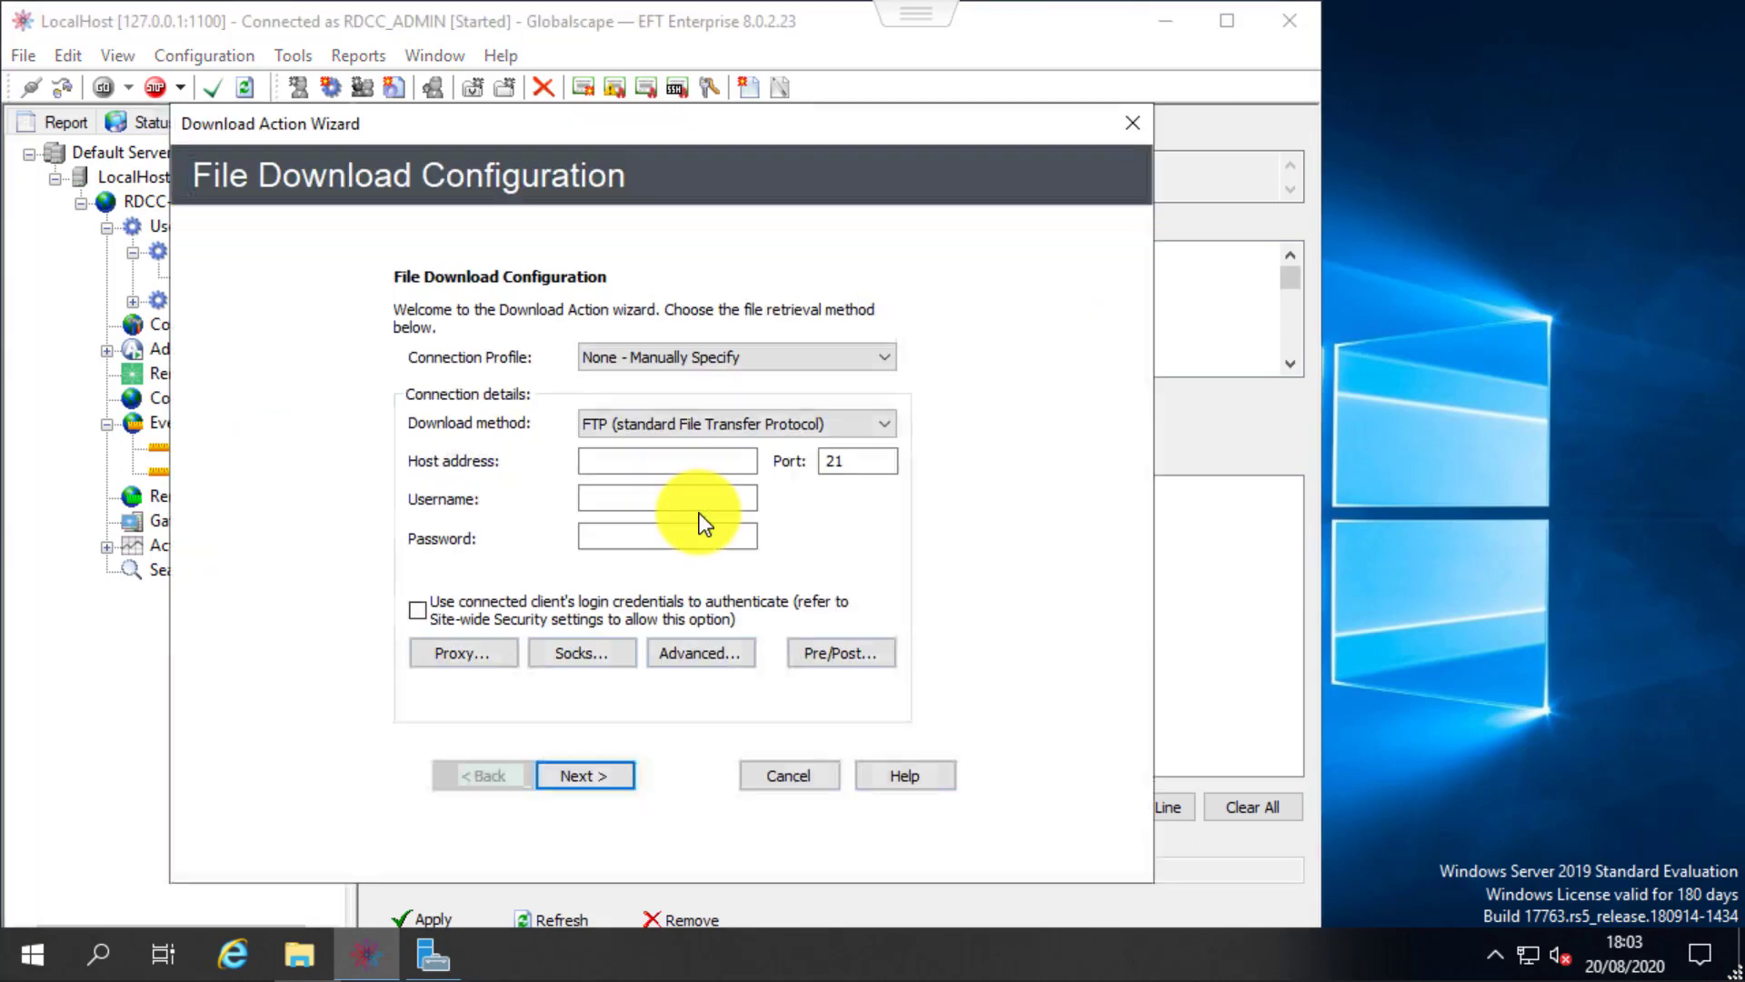
Step: Enable proxy use for the download, then cancel the wizard and return to Gateway settings
click(477, 654)
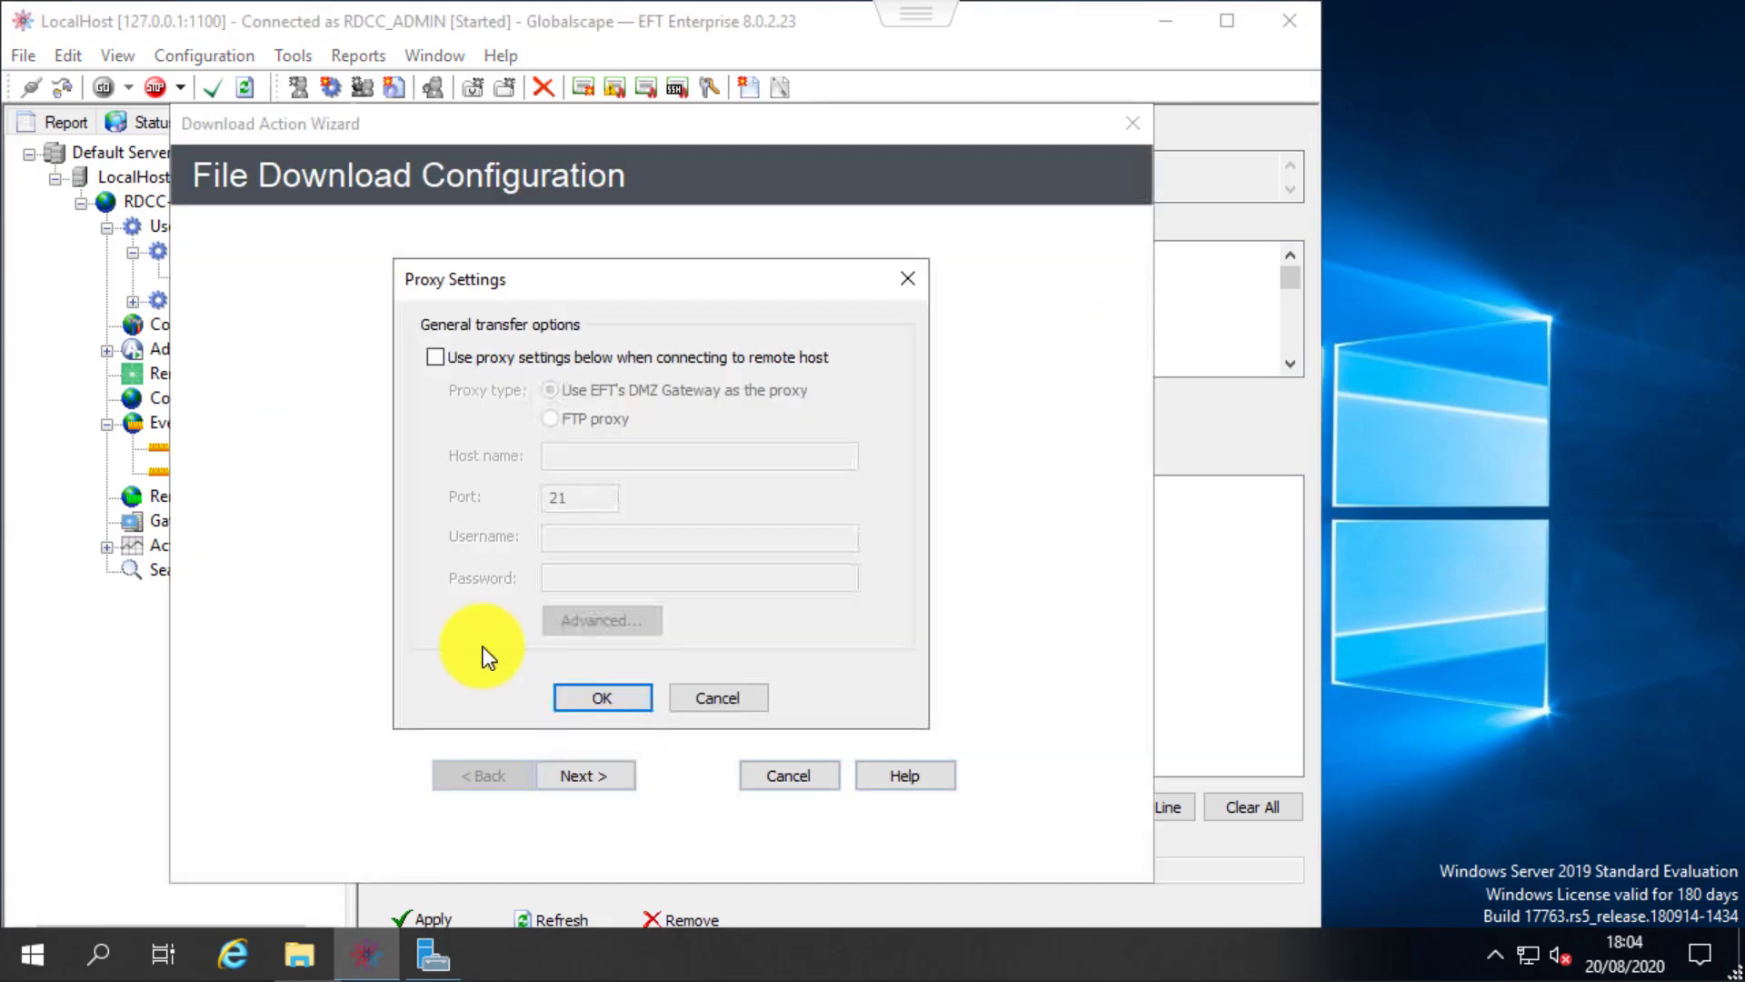
click(518, 360)
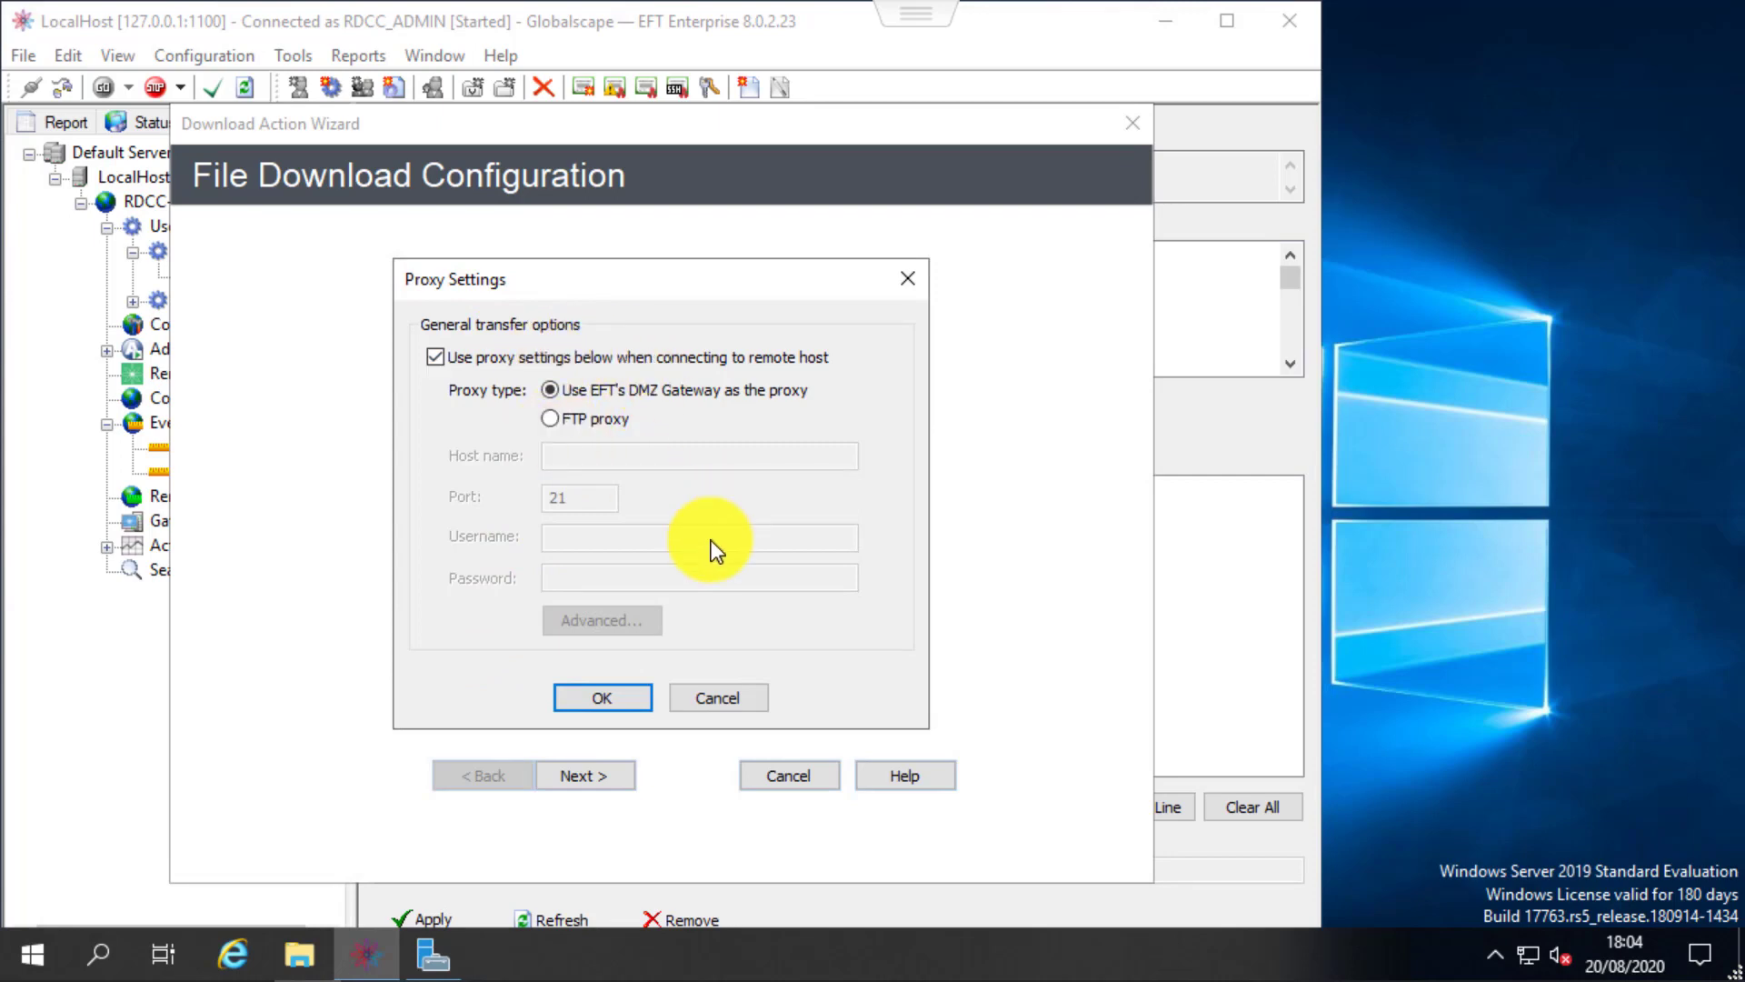
click(708, 700)
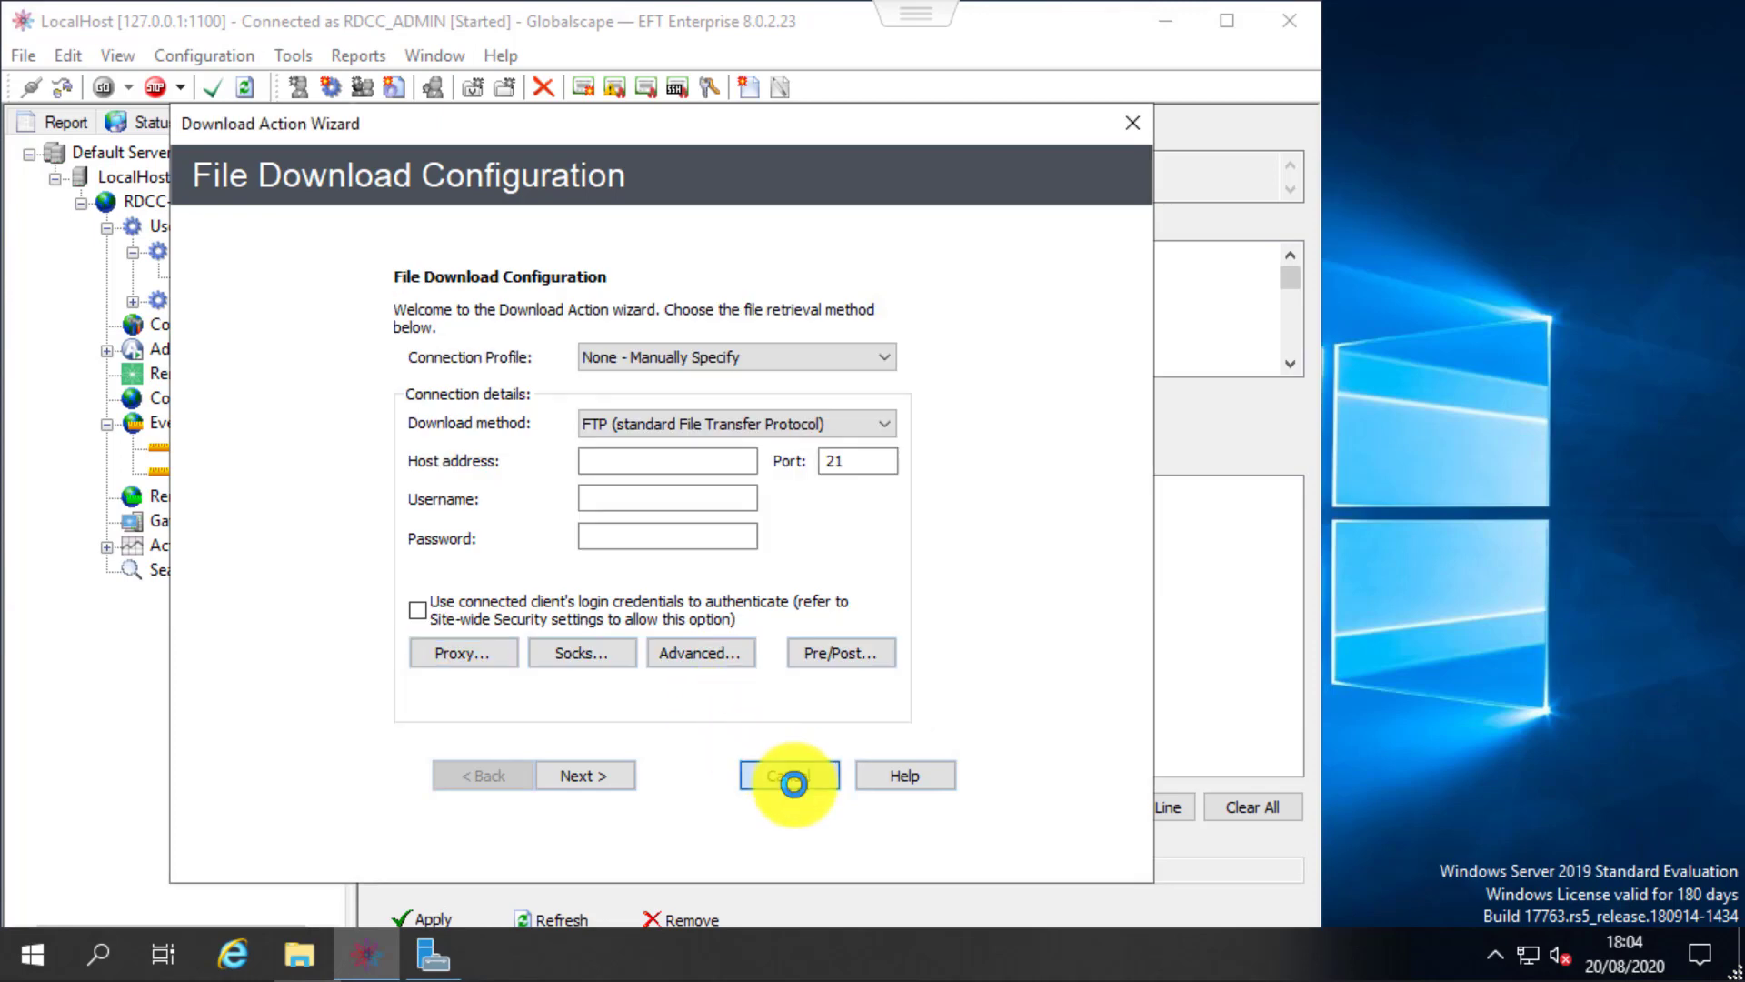
click(787, 775)
click(205, 518)
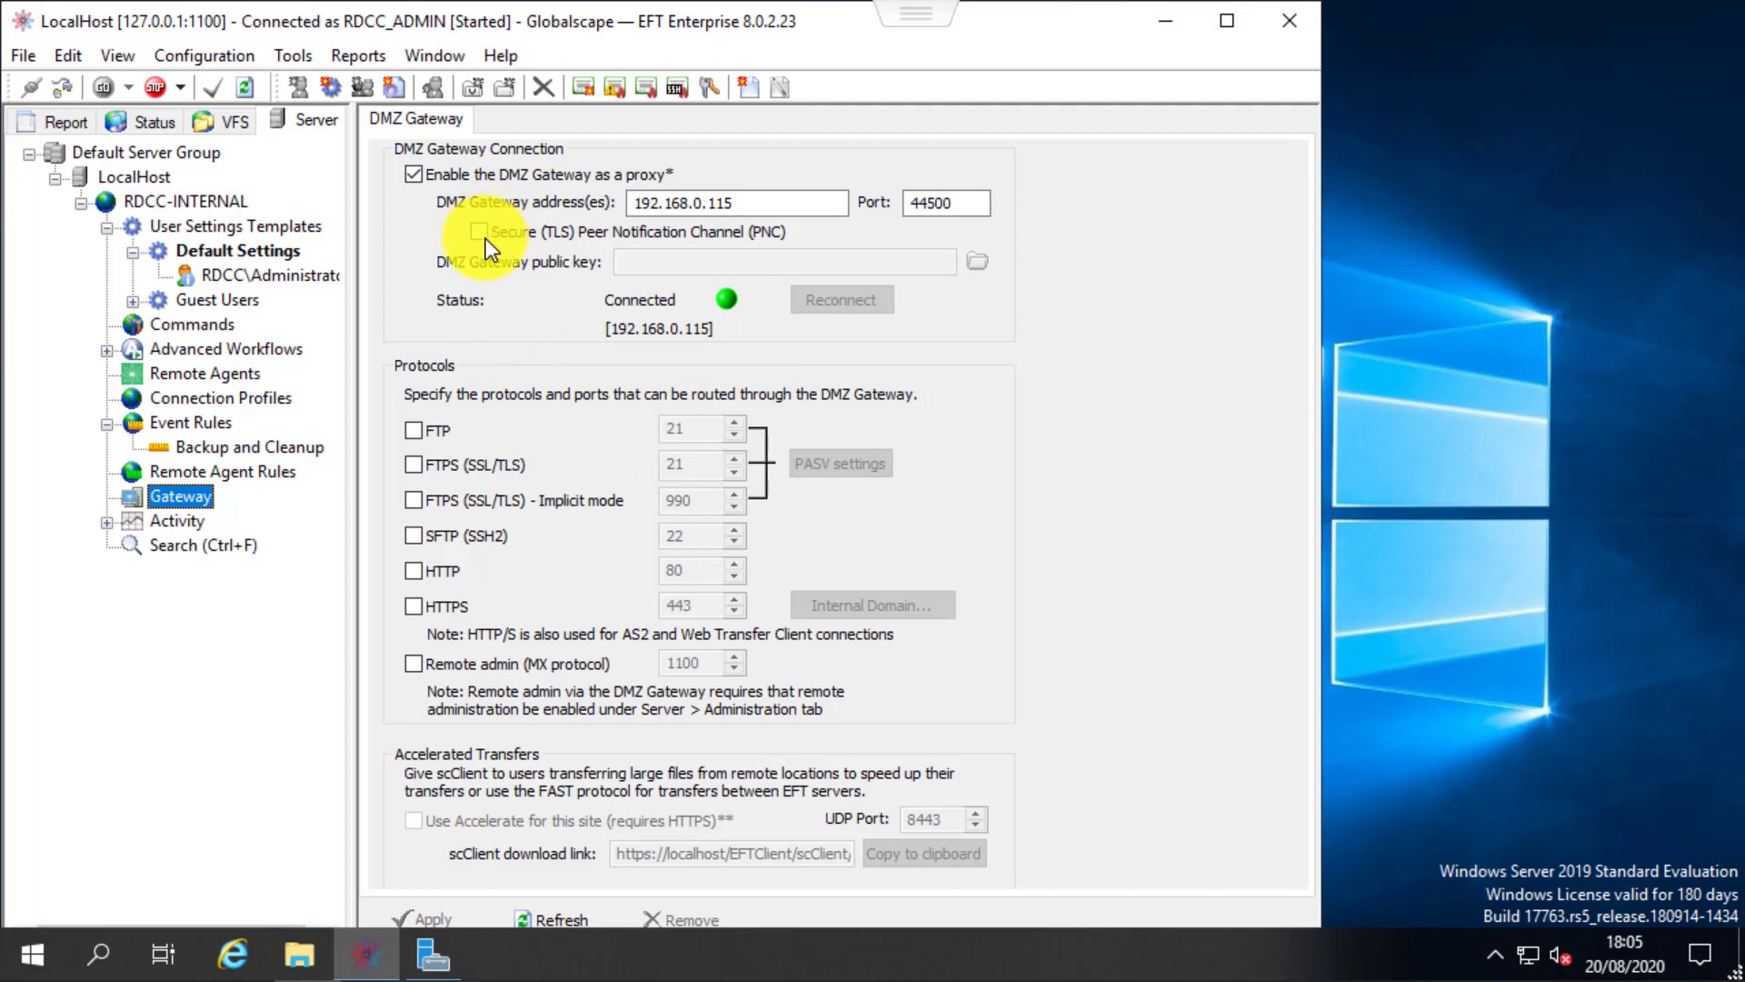
Step: Tick the SFTP, FTP, FTPS, FTPS Implicit, HTTP and HTTPS gateway checkboxes and apply the change
click(414, 541)
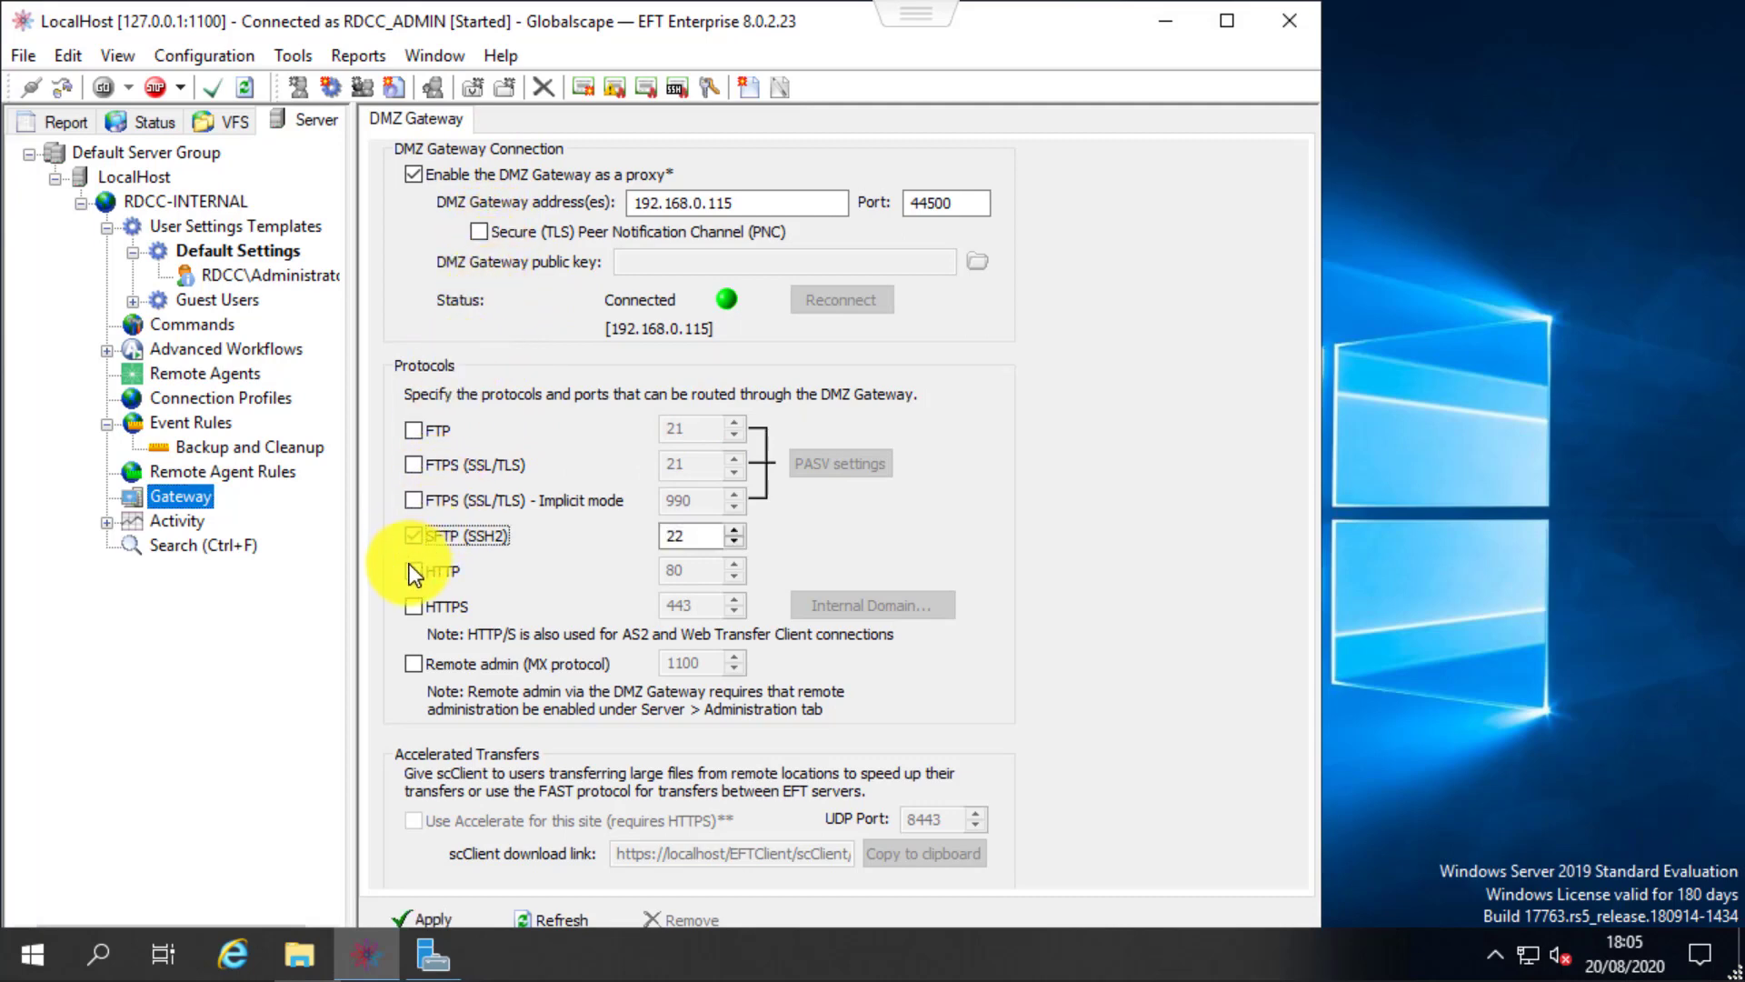
click(414, 429)
click(413, 466)
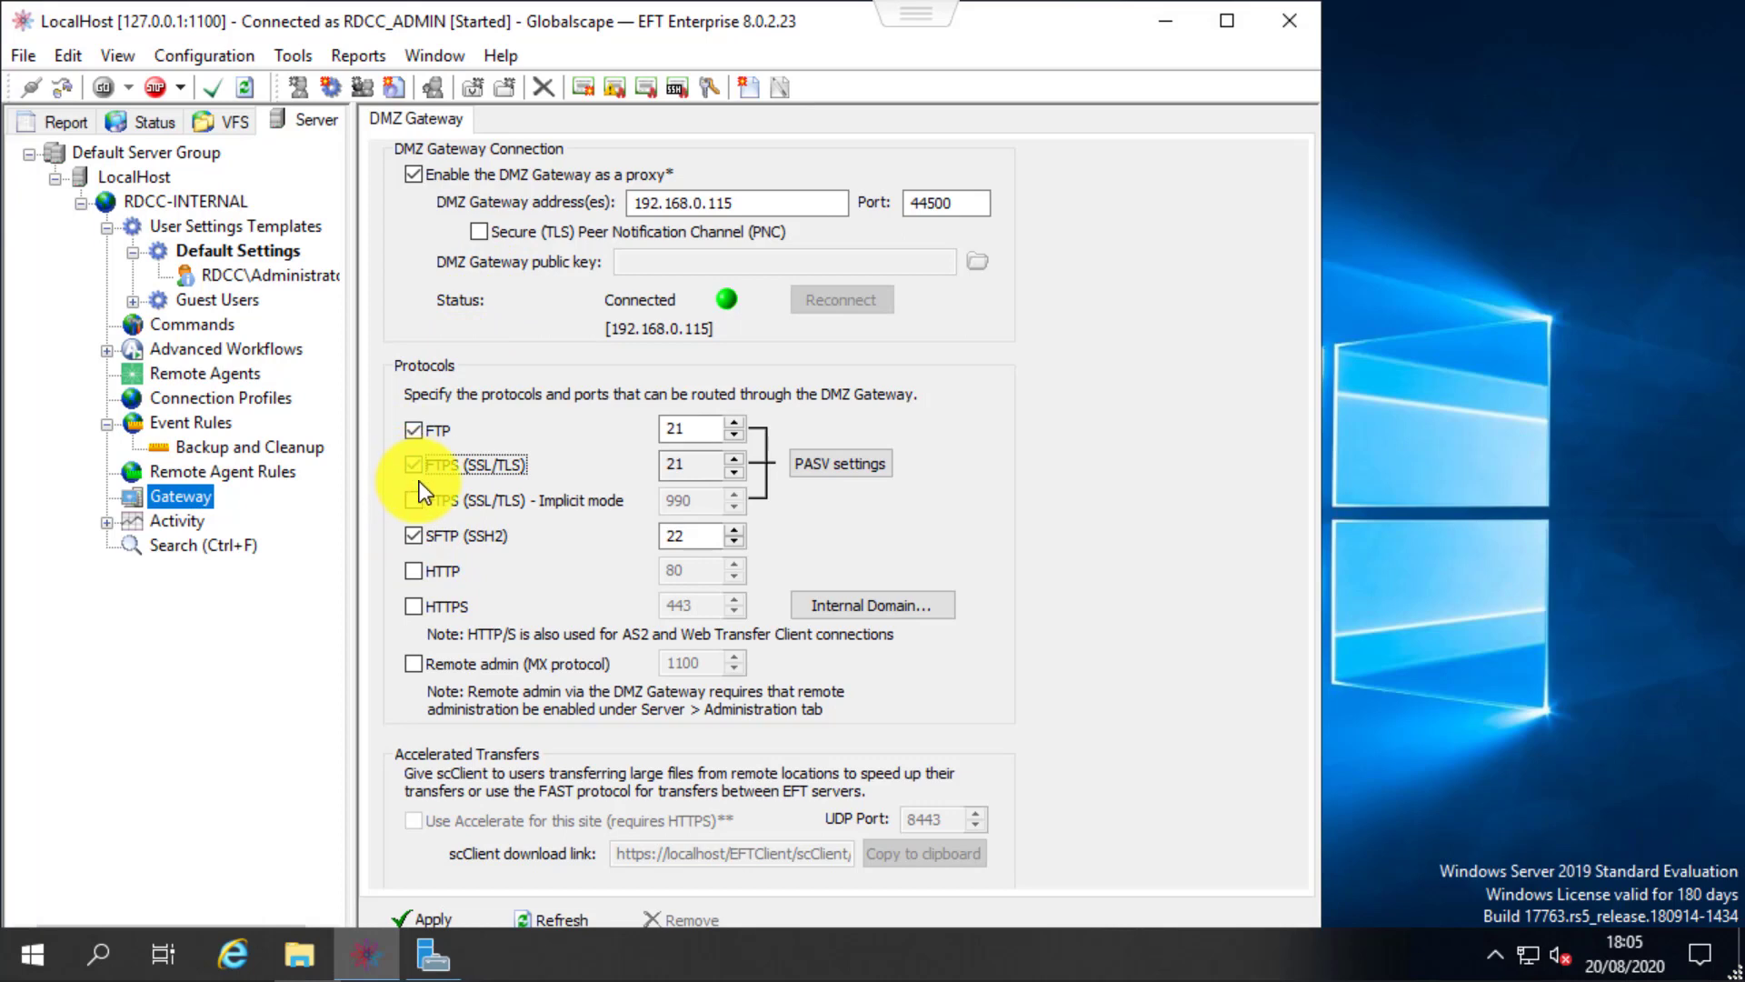
click(413, 499)
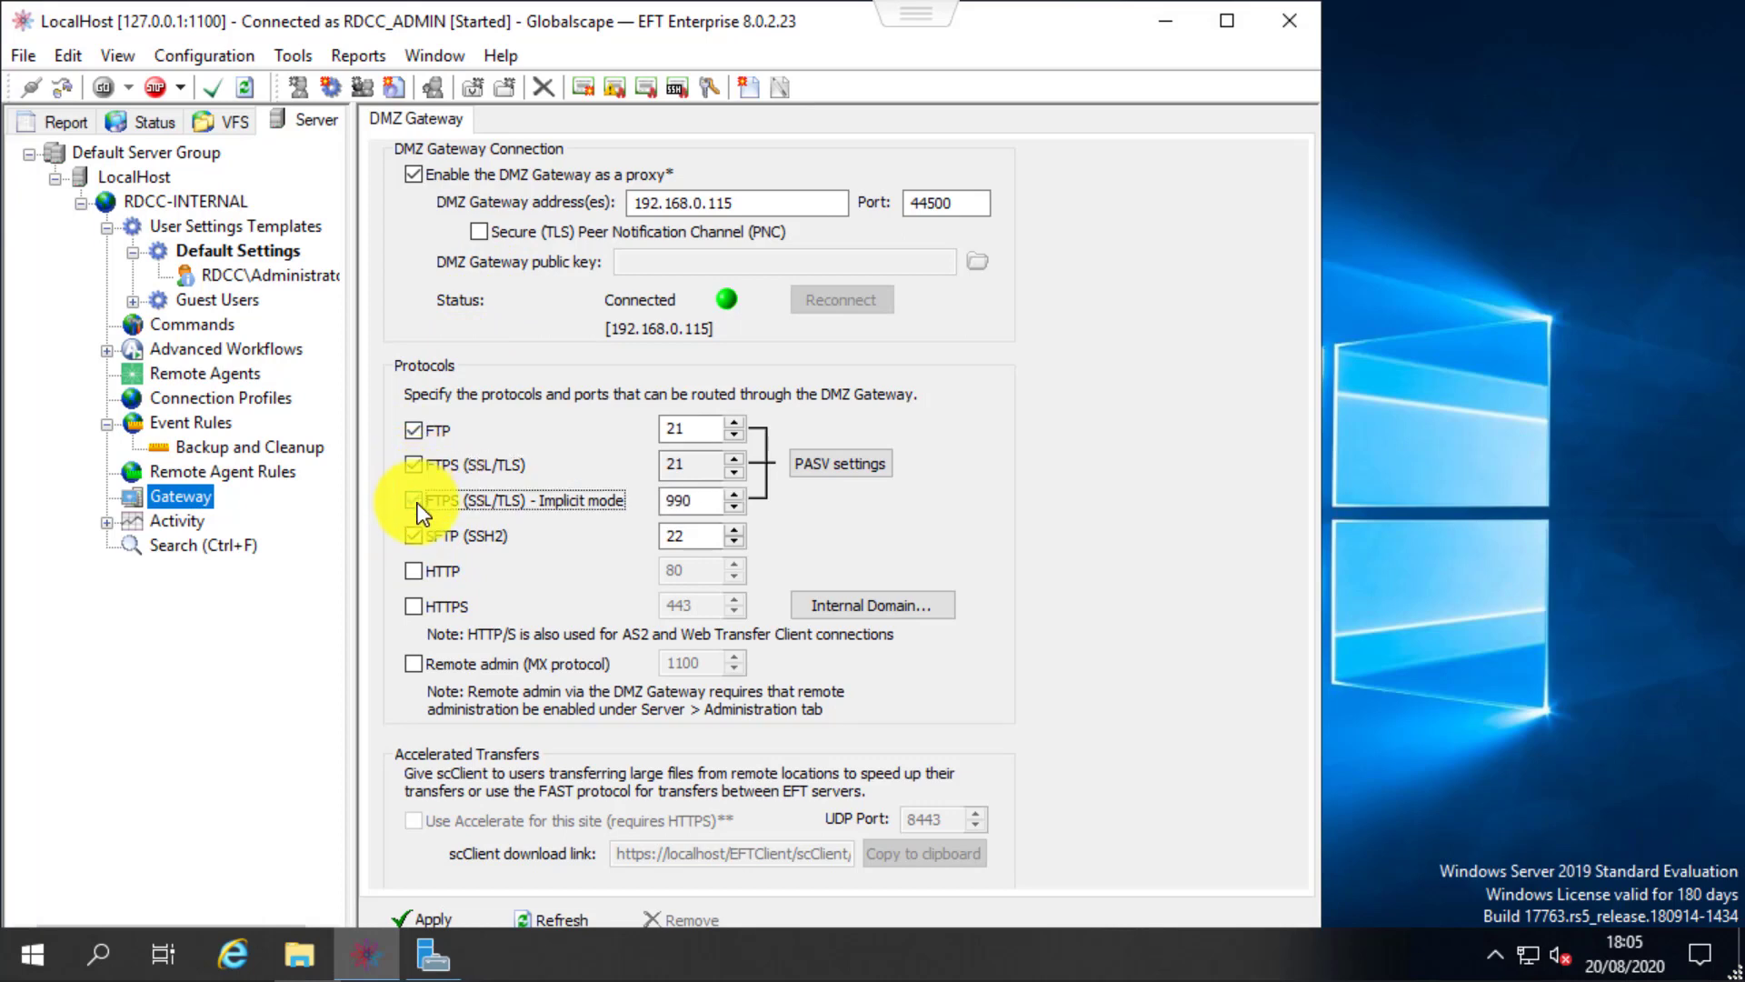
click(419, 572)
click(418, 607)
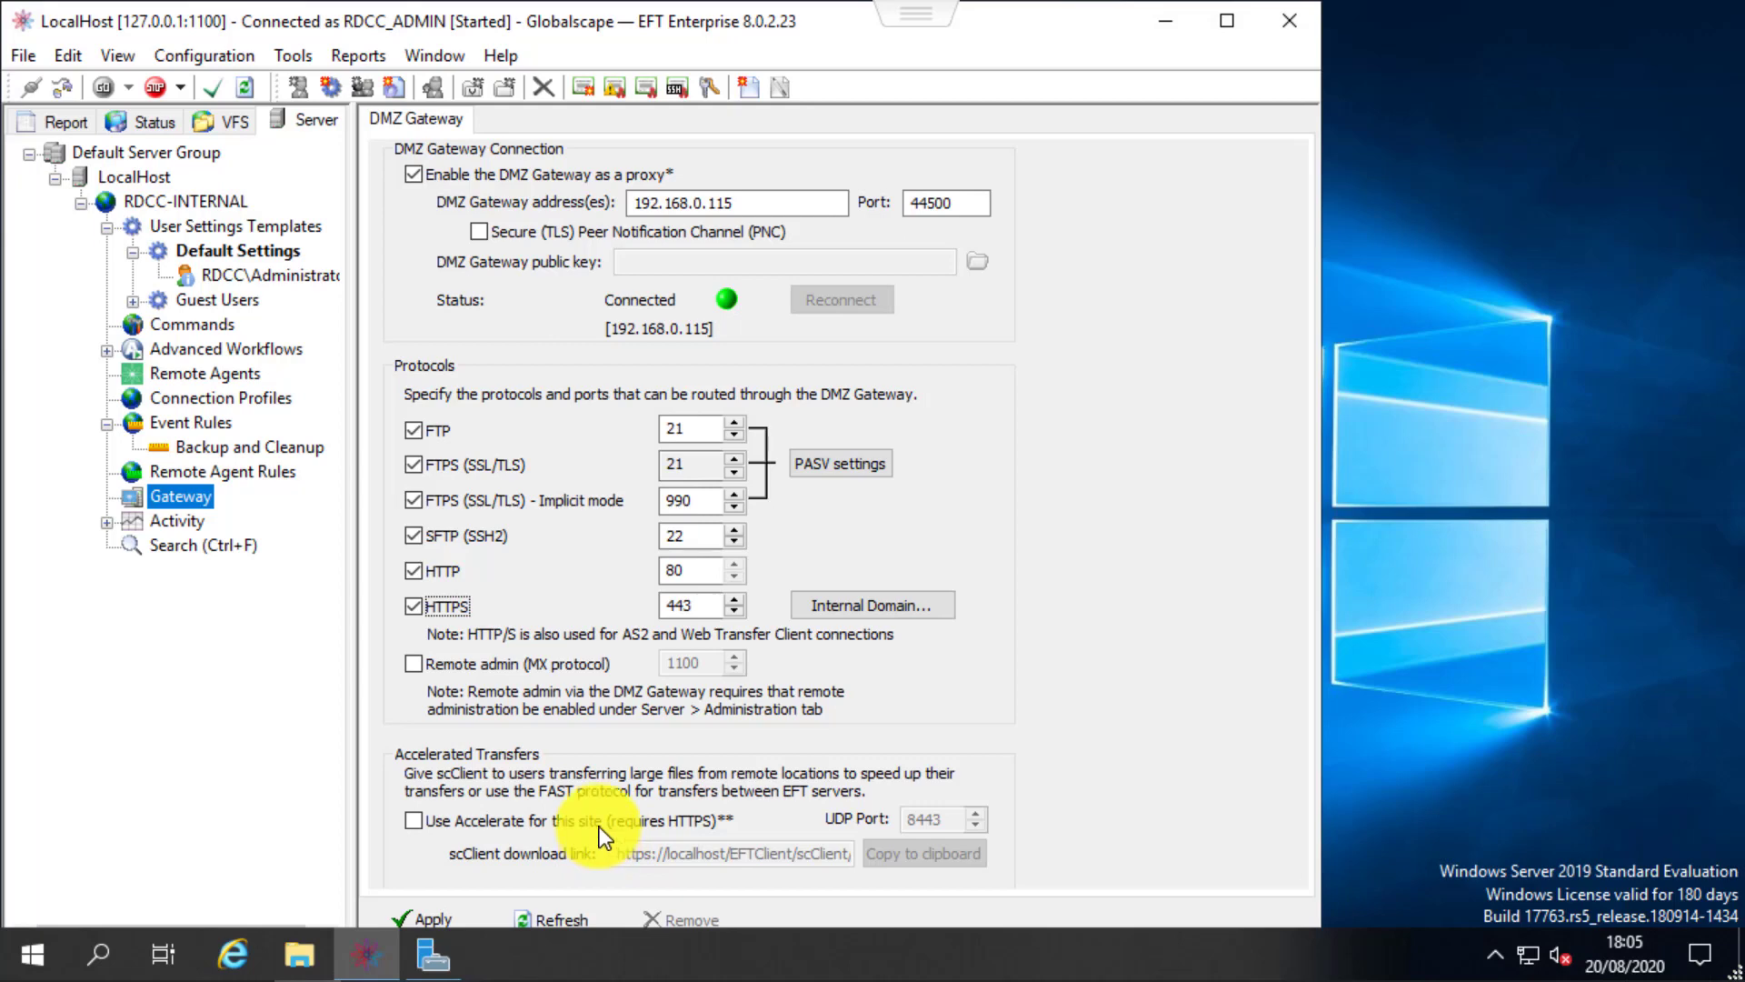
click(432, 916)
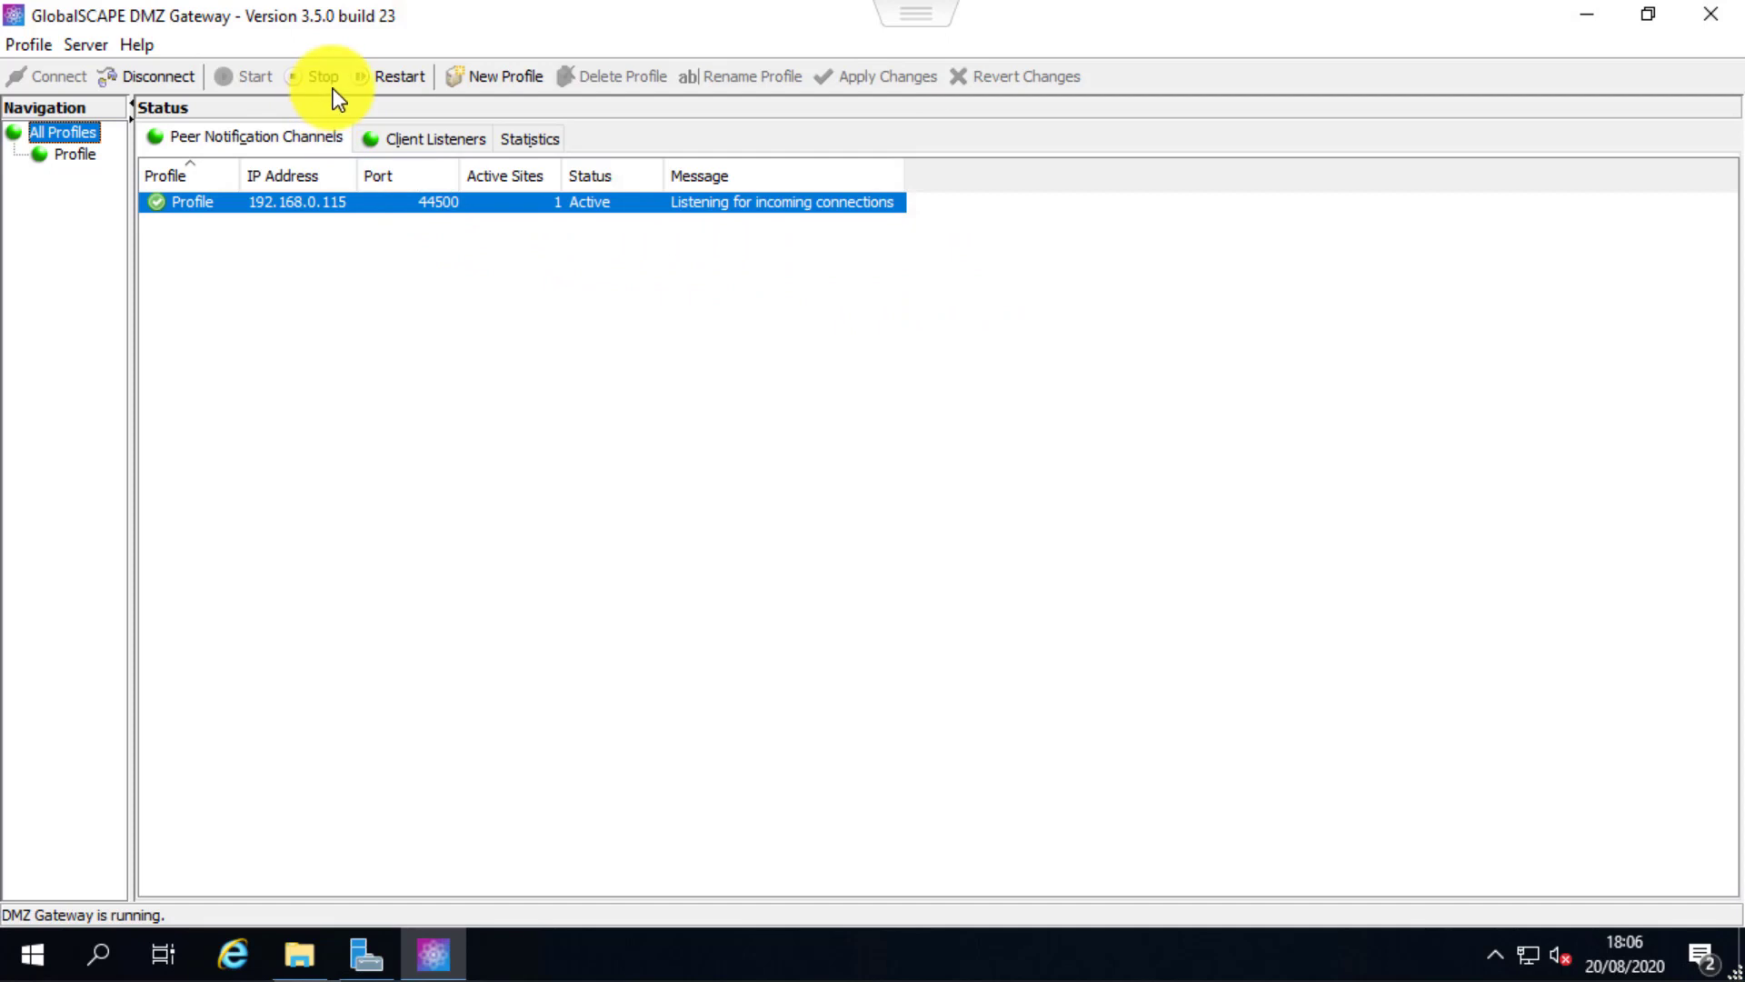
Step: Review the client listeners on port 21, port 22, and loopback ports 80 and 22
click(415, 141)
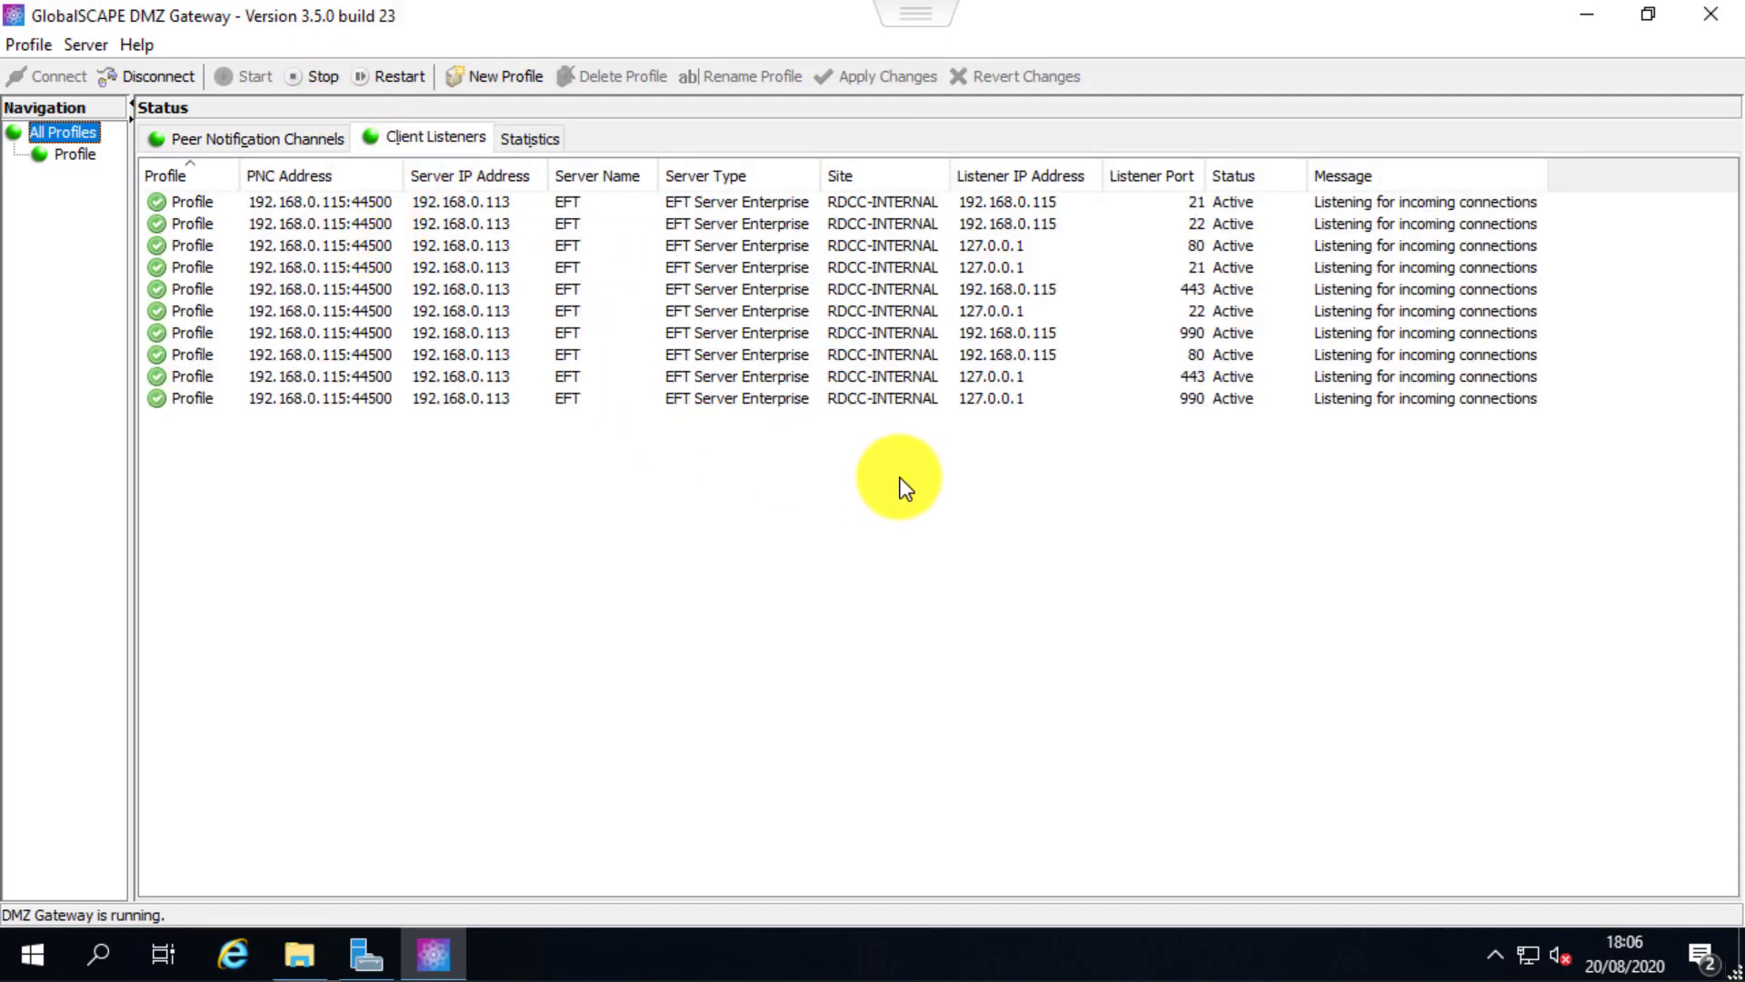
click(348, 208)
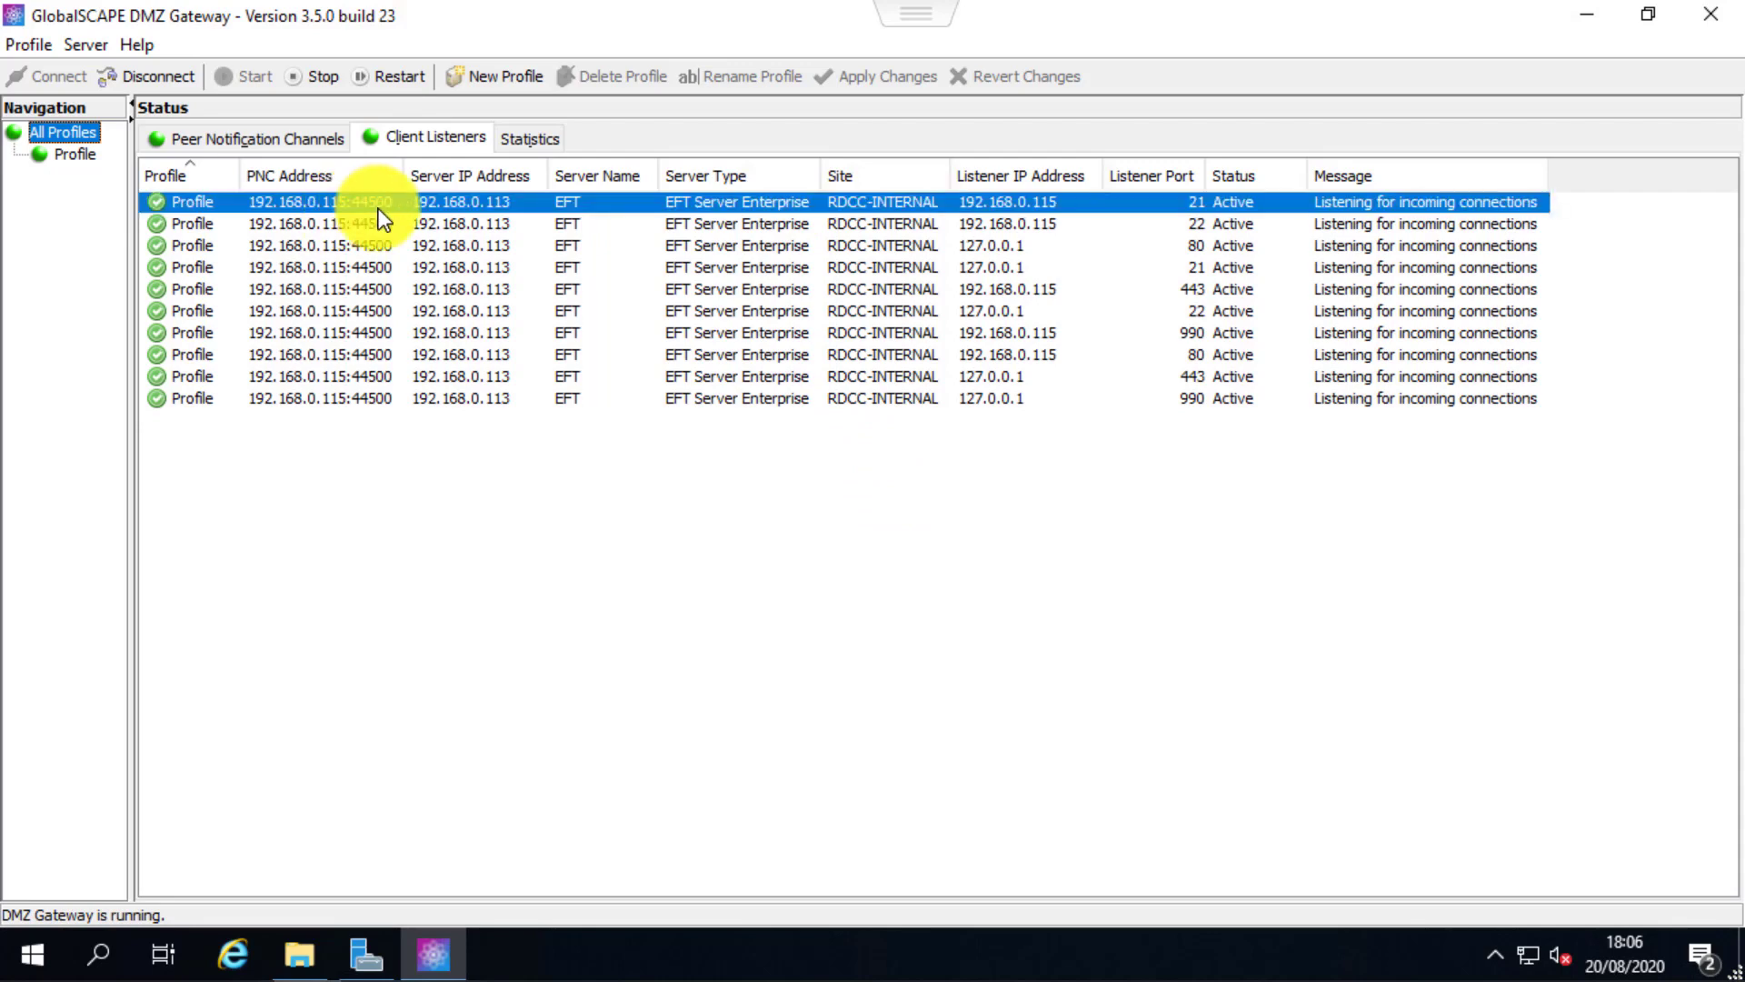
click(1050, 227)
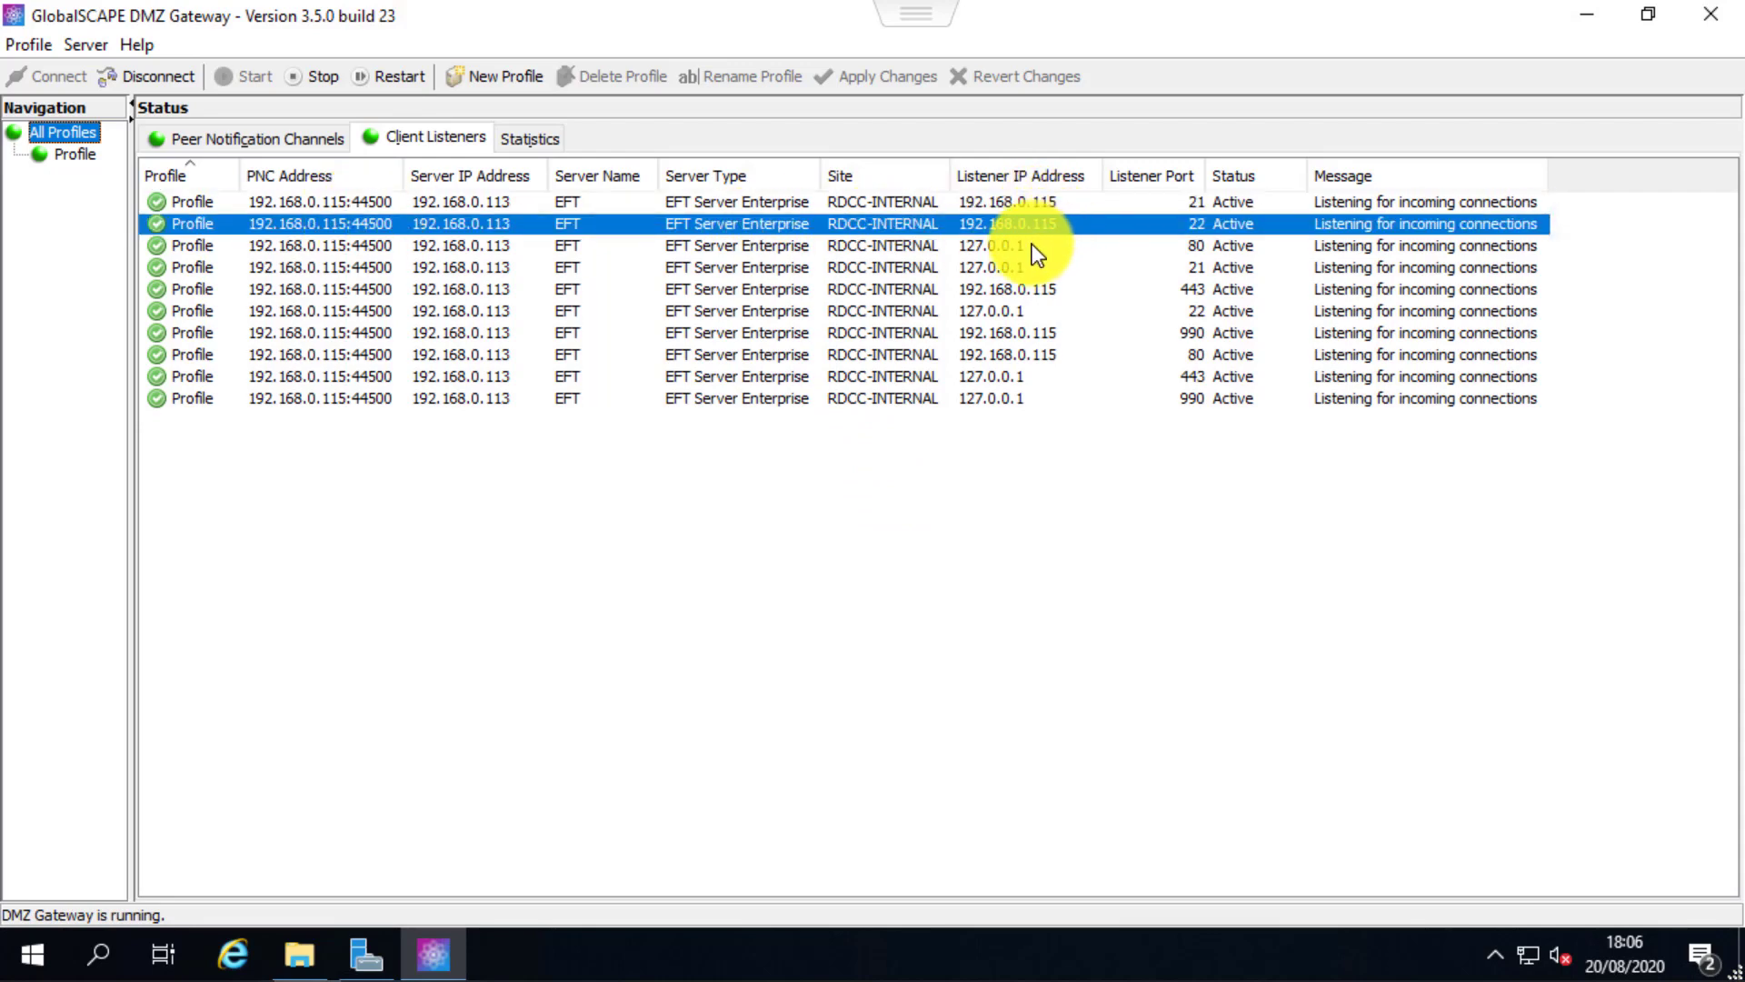
click(1025, 248)
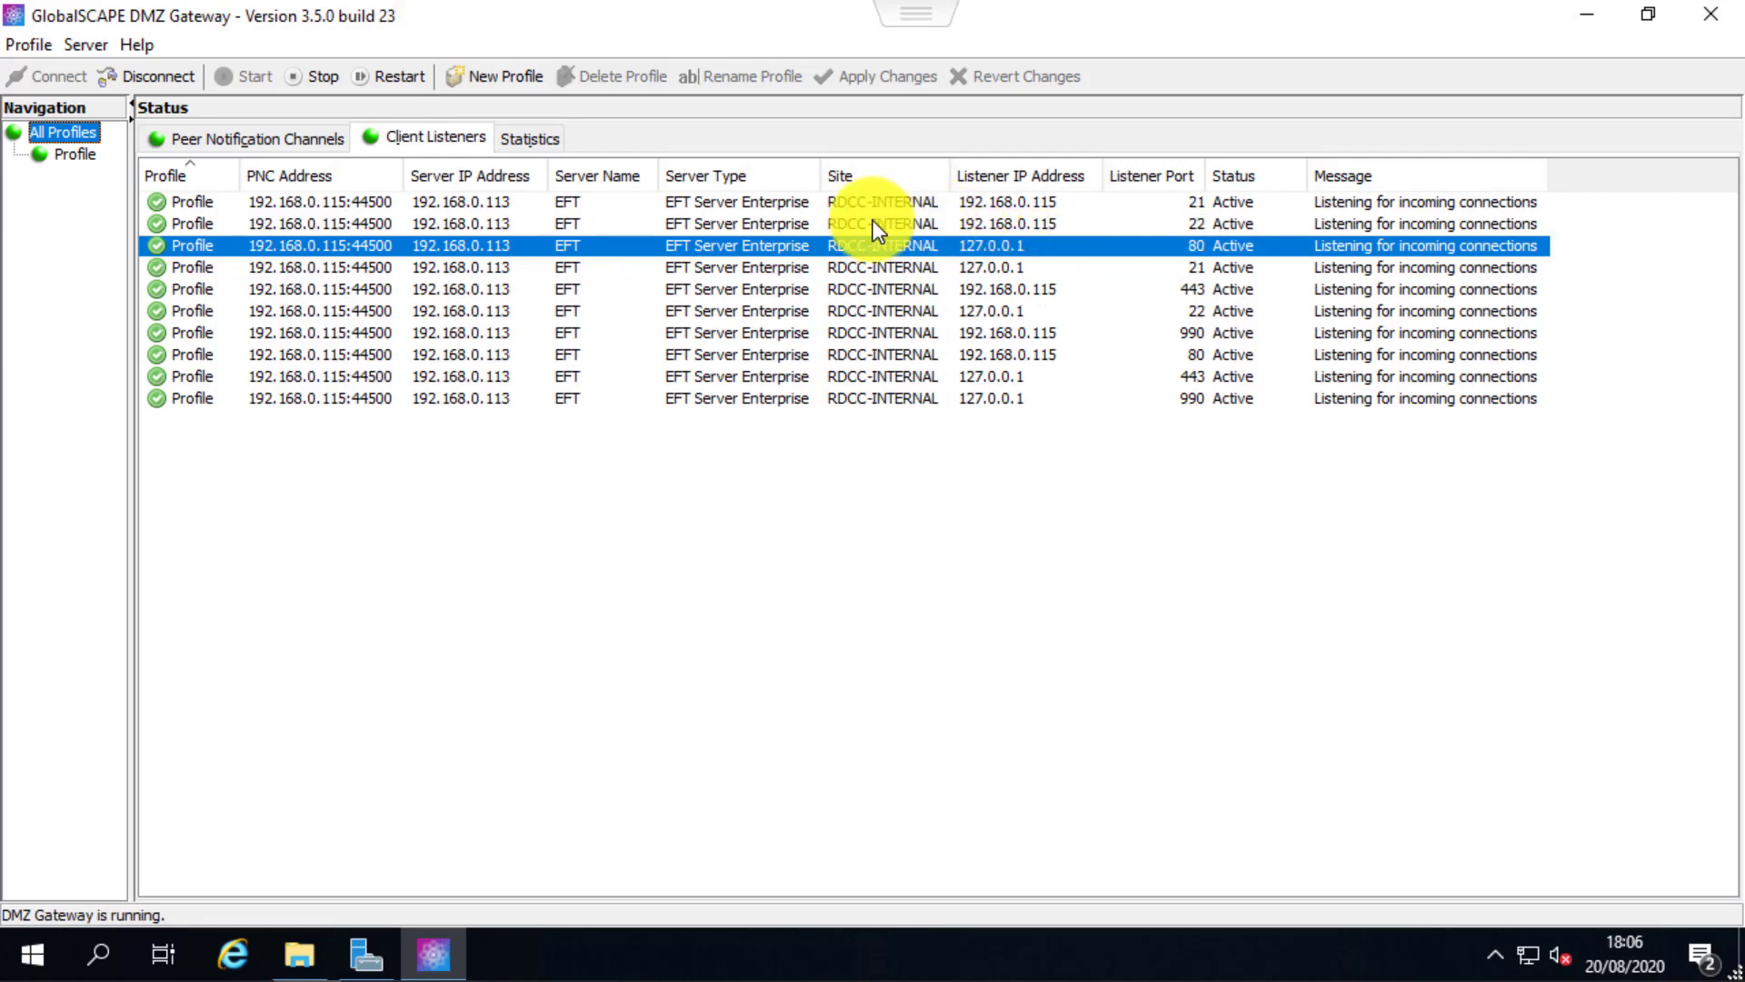
click(444, 202)
drag(450, 263, 454, 313)
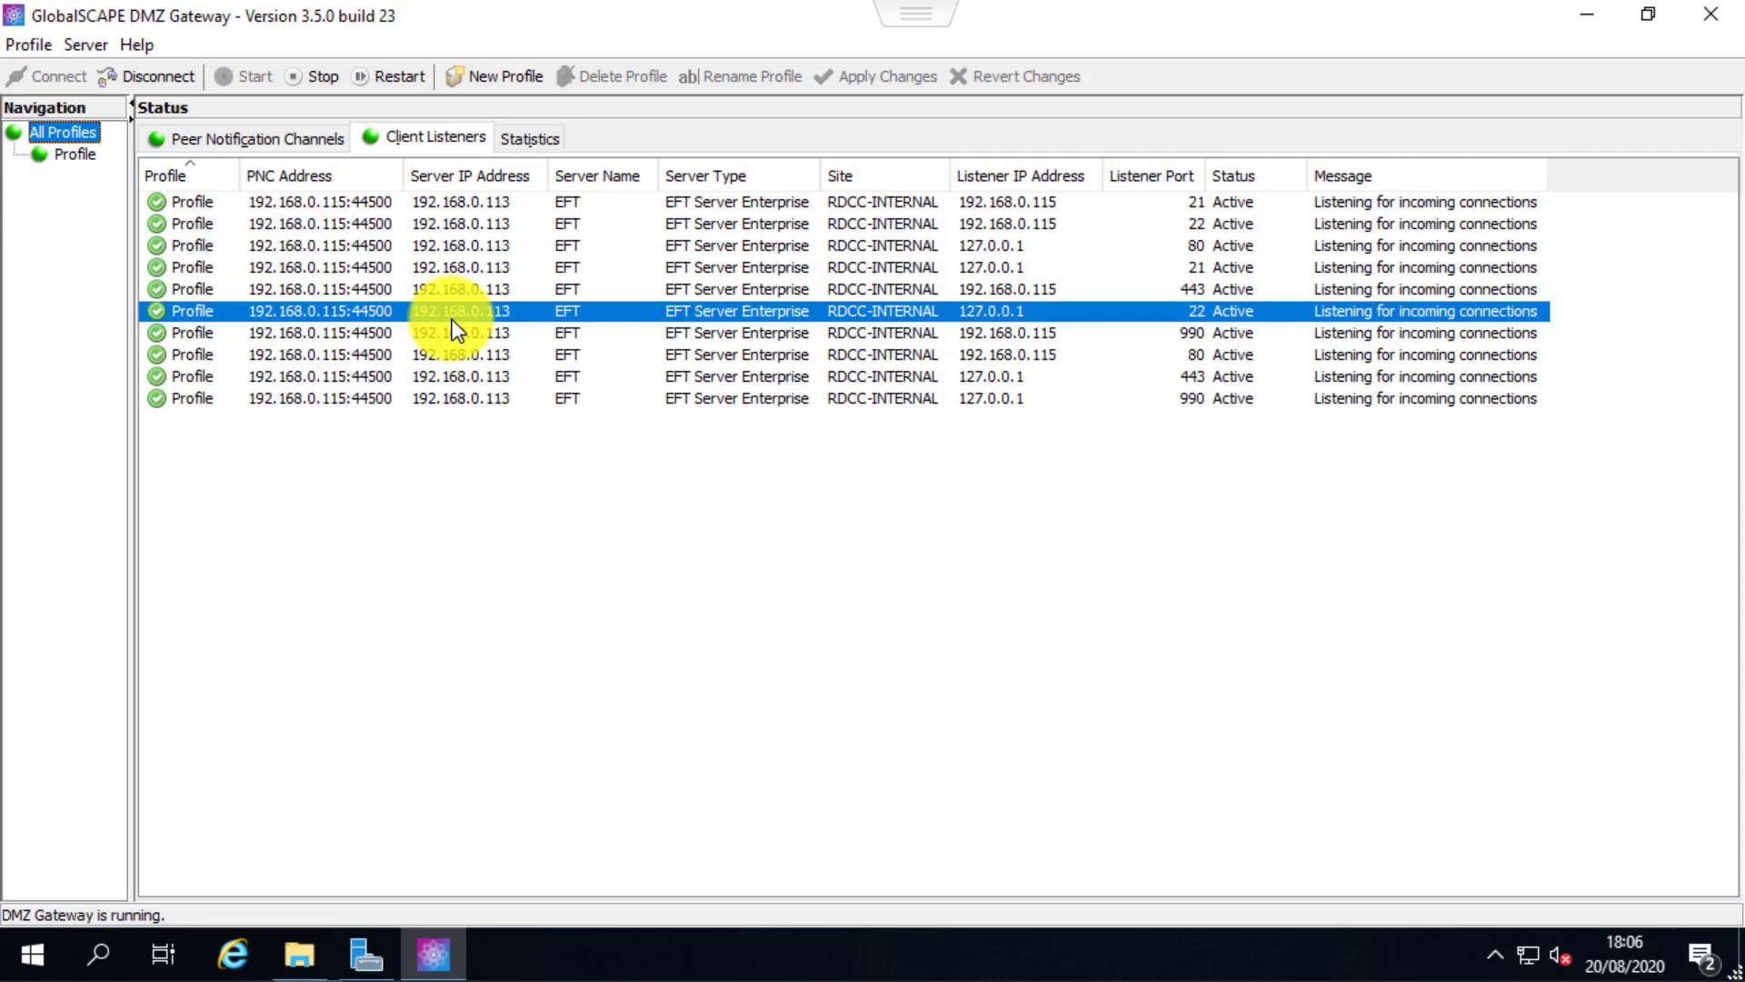
Step: Show the profile's traffic statistics for server 192.168.0.113, then bring up the Help menu
click(535, 141)
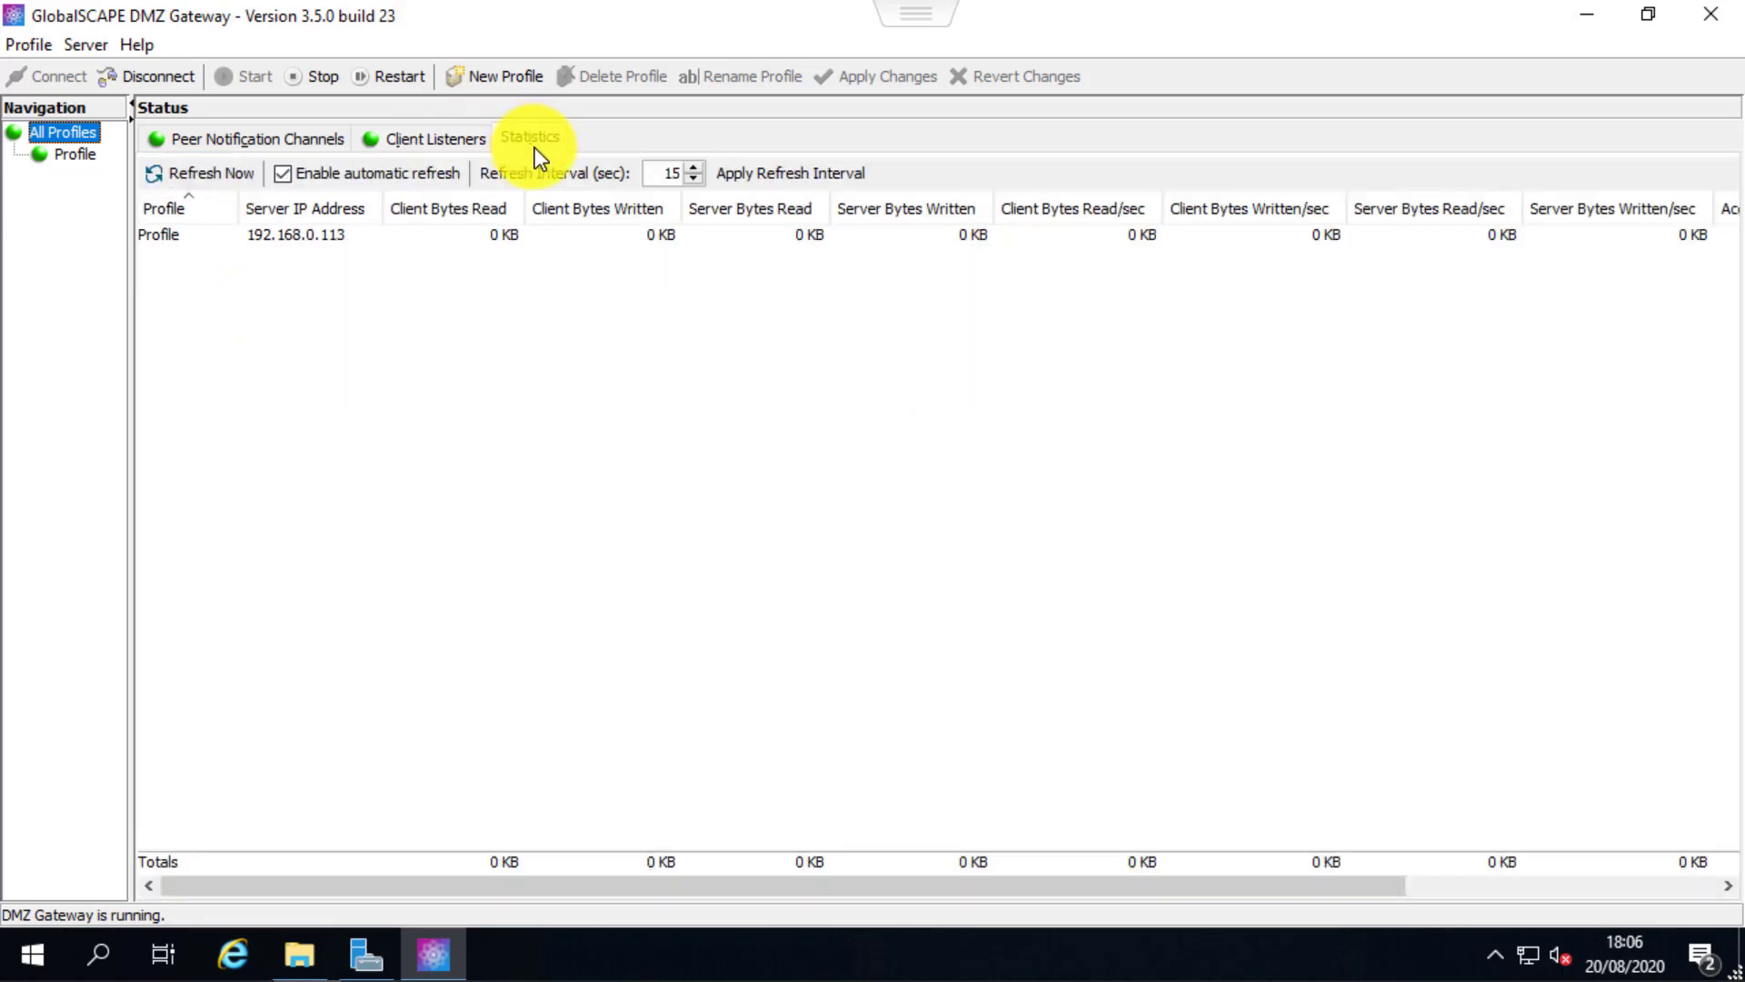
click(425, 236)
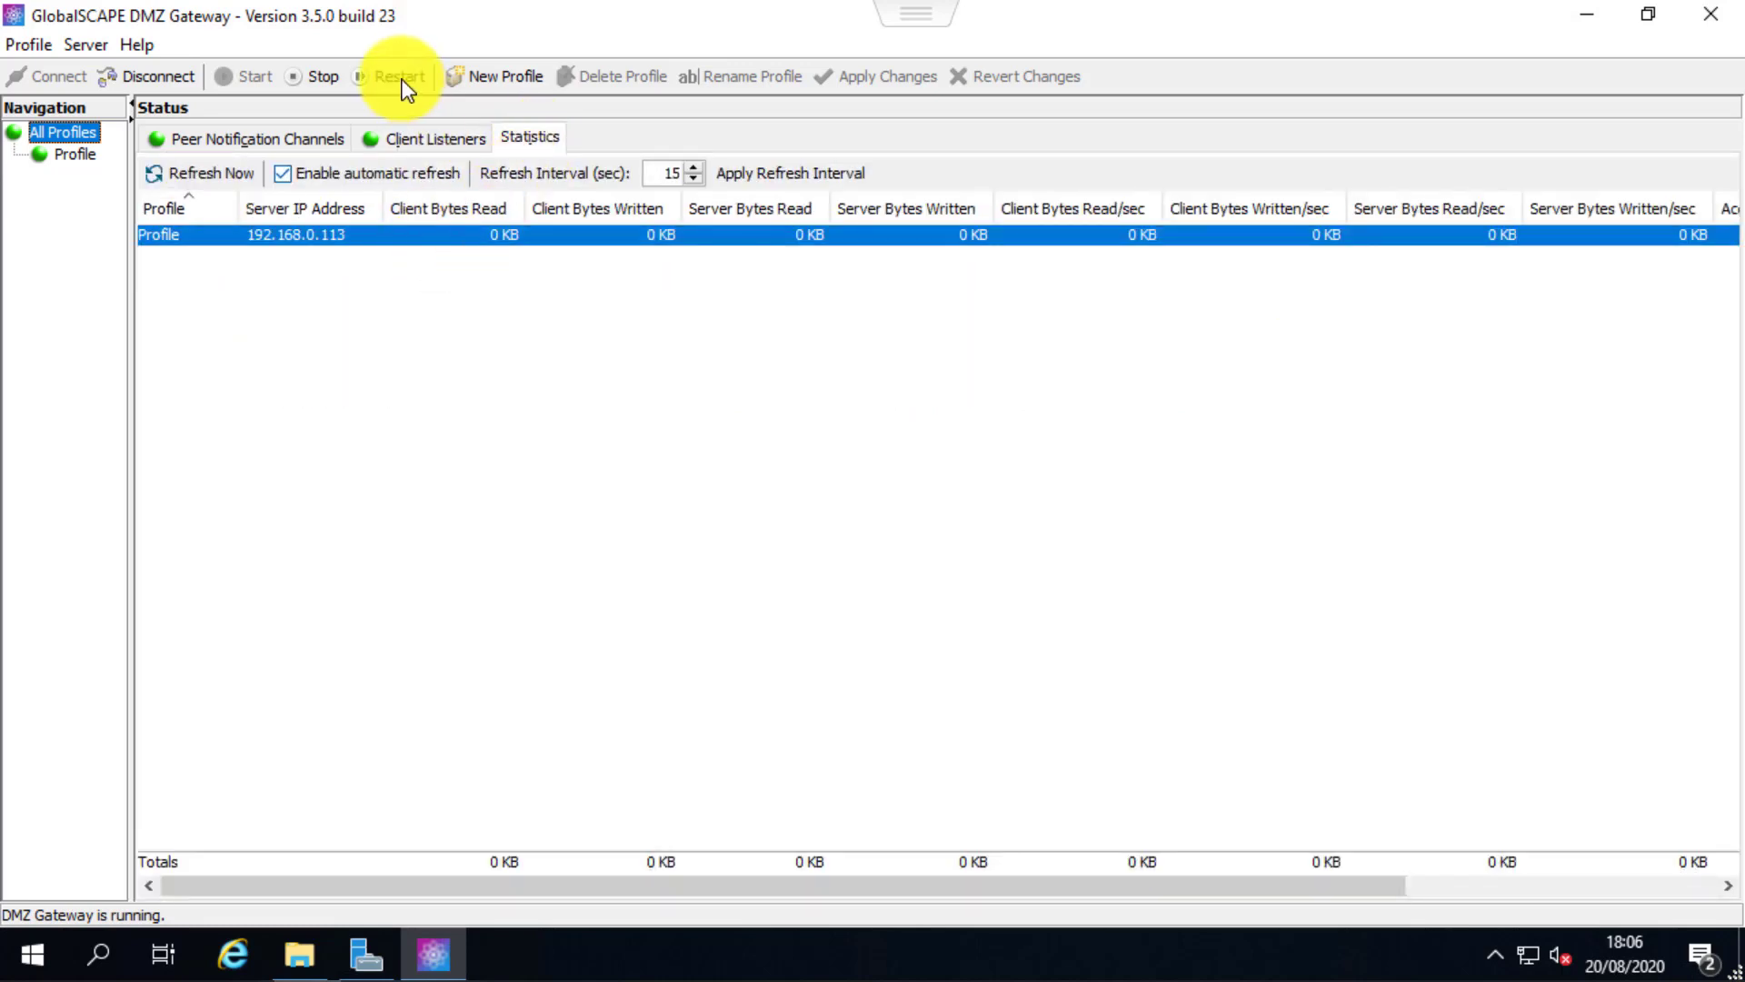
click(148, 50)
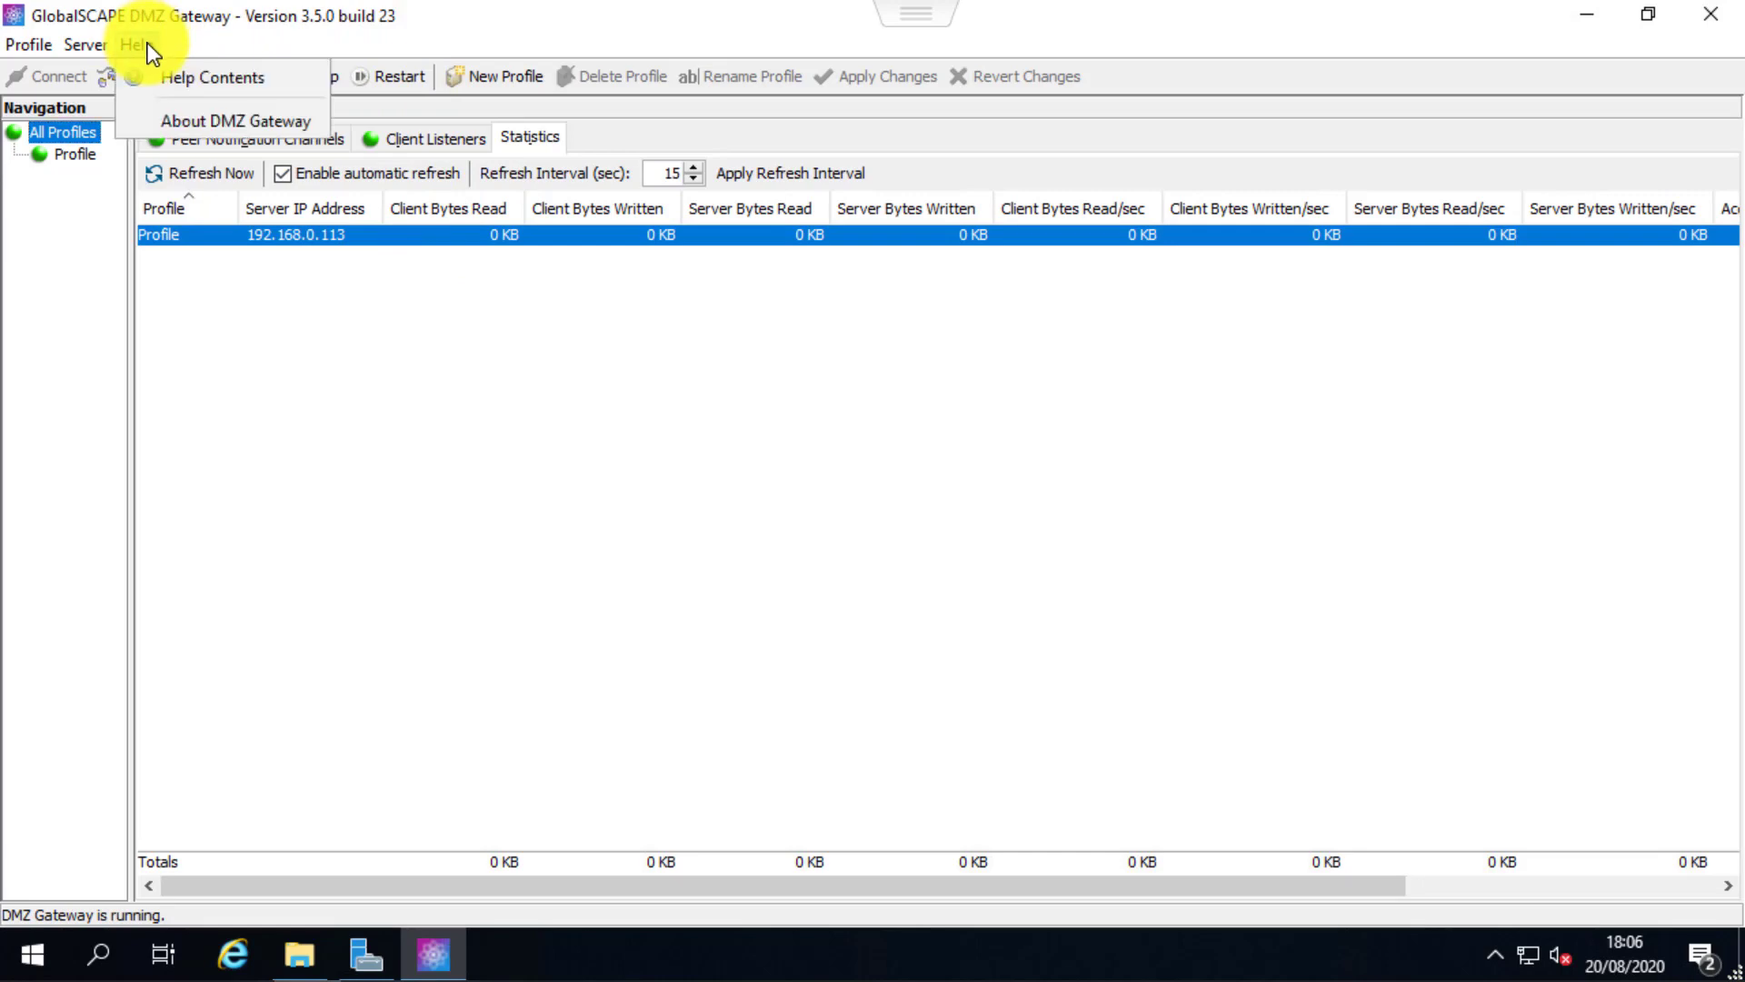
click(193, 123)
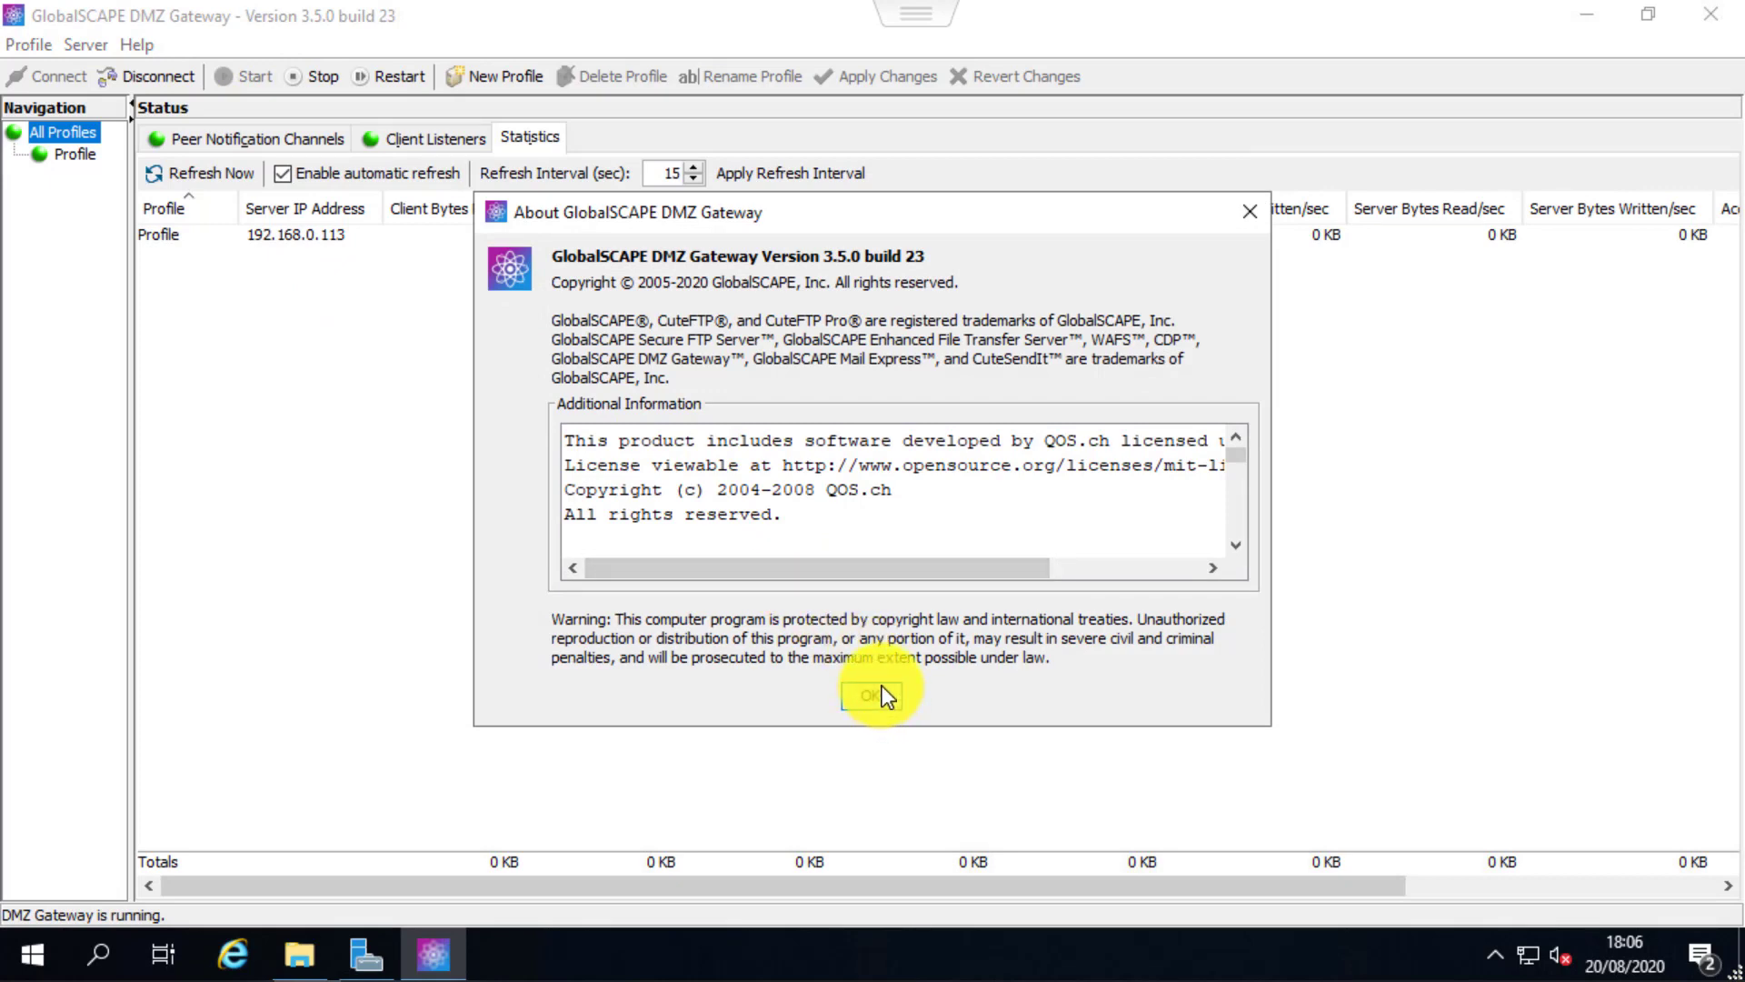
drag(888, 568, 1096, 569)
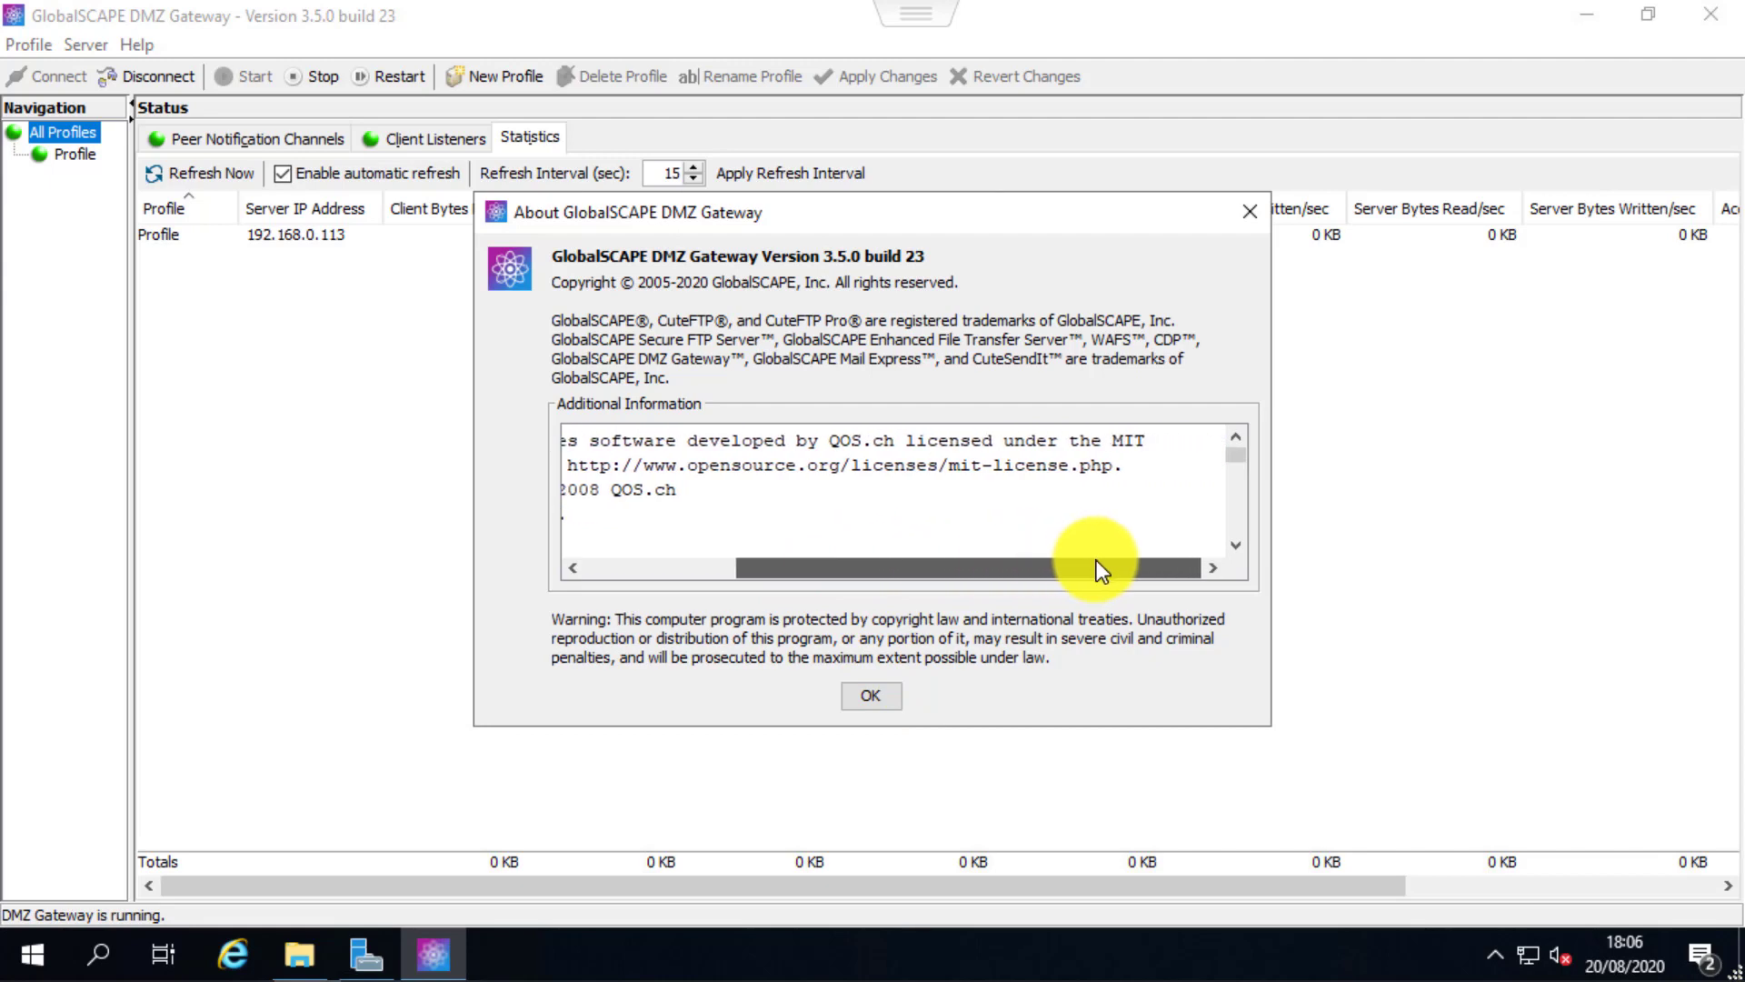
click(879, 697)
click(86, 45)
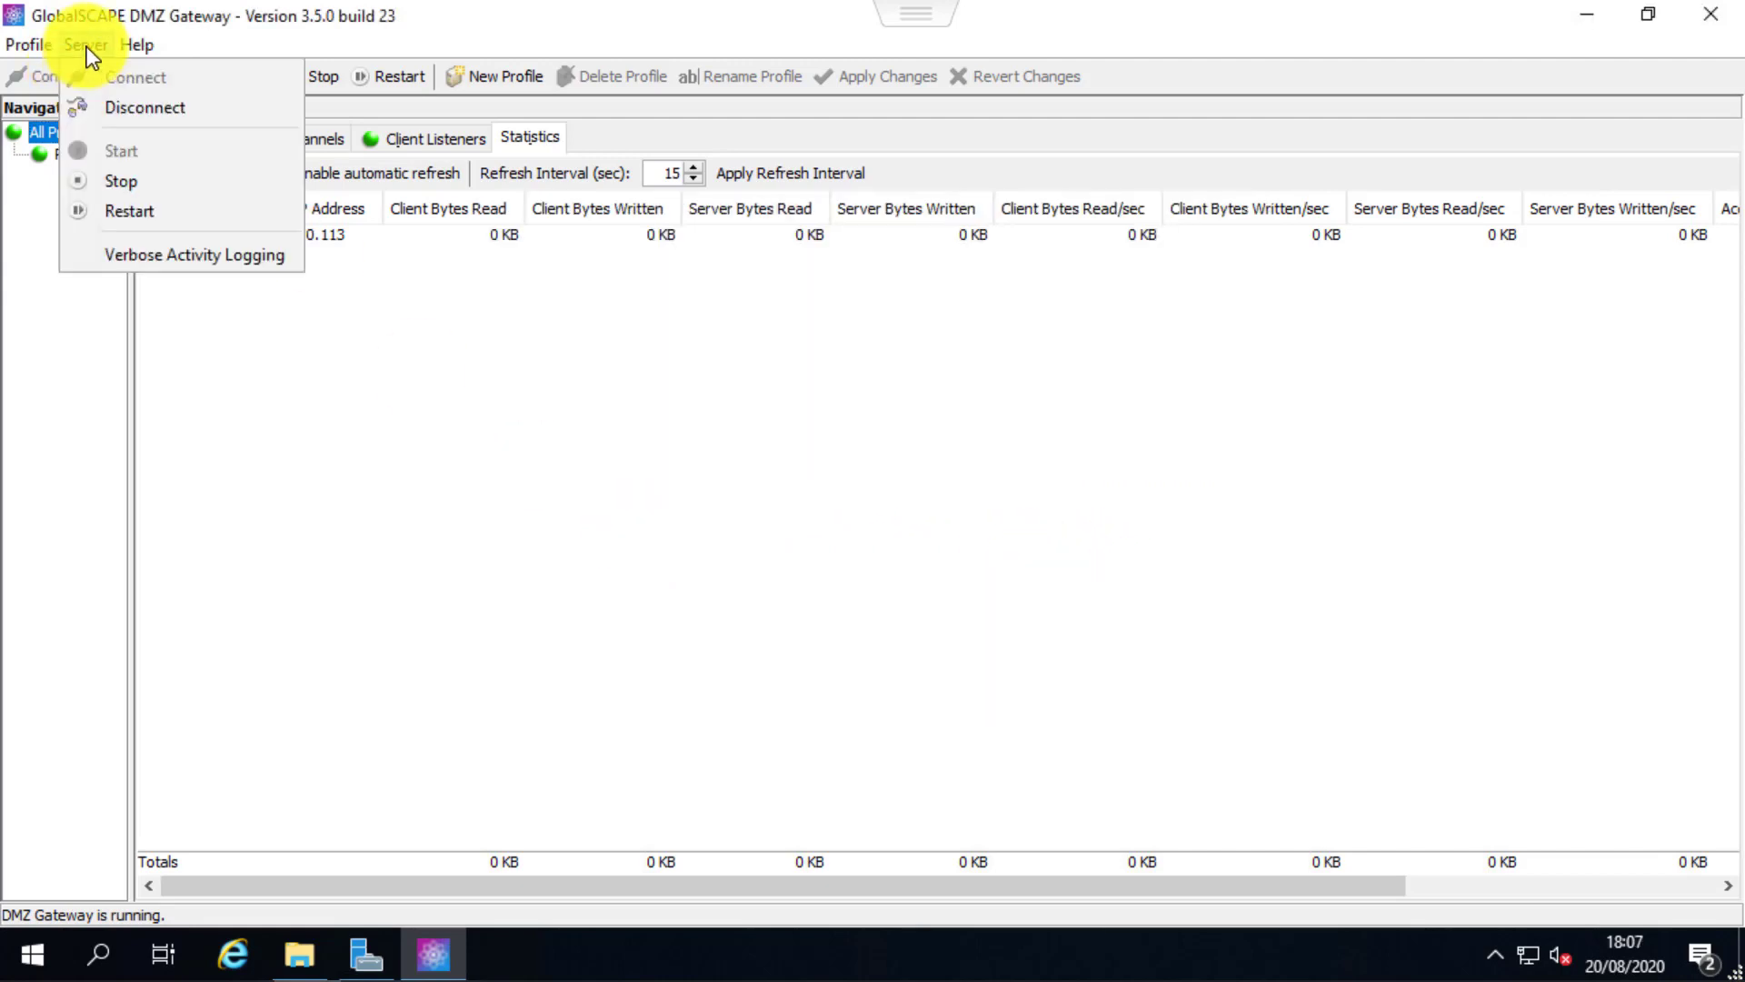
mouse_move(138, 50)
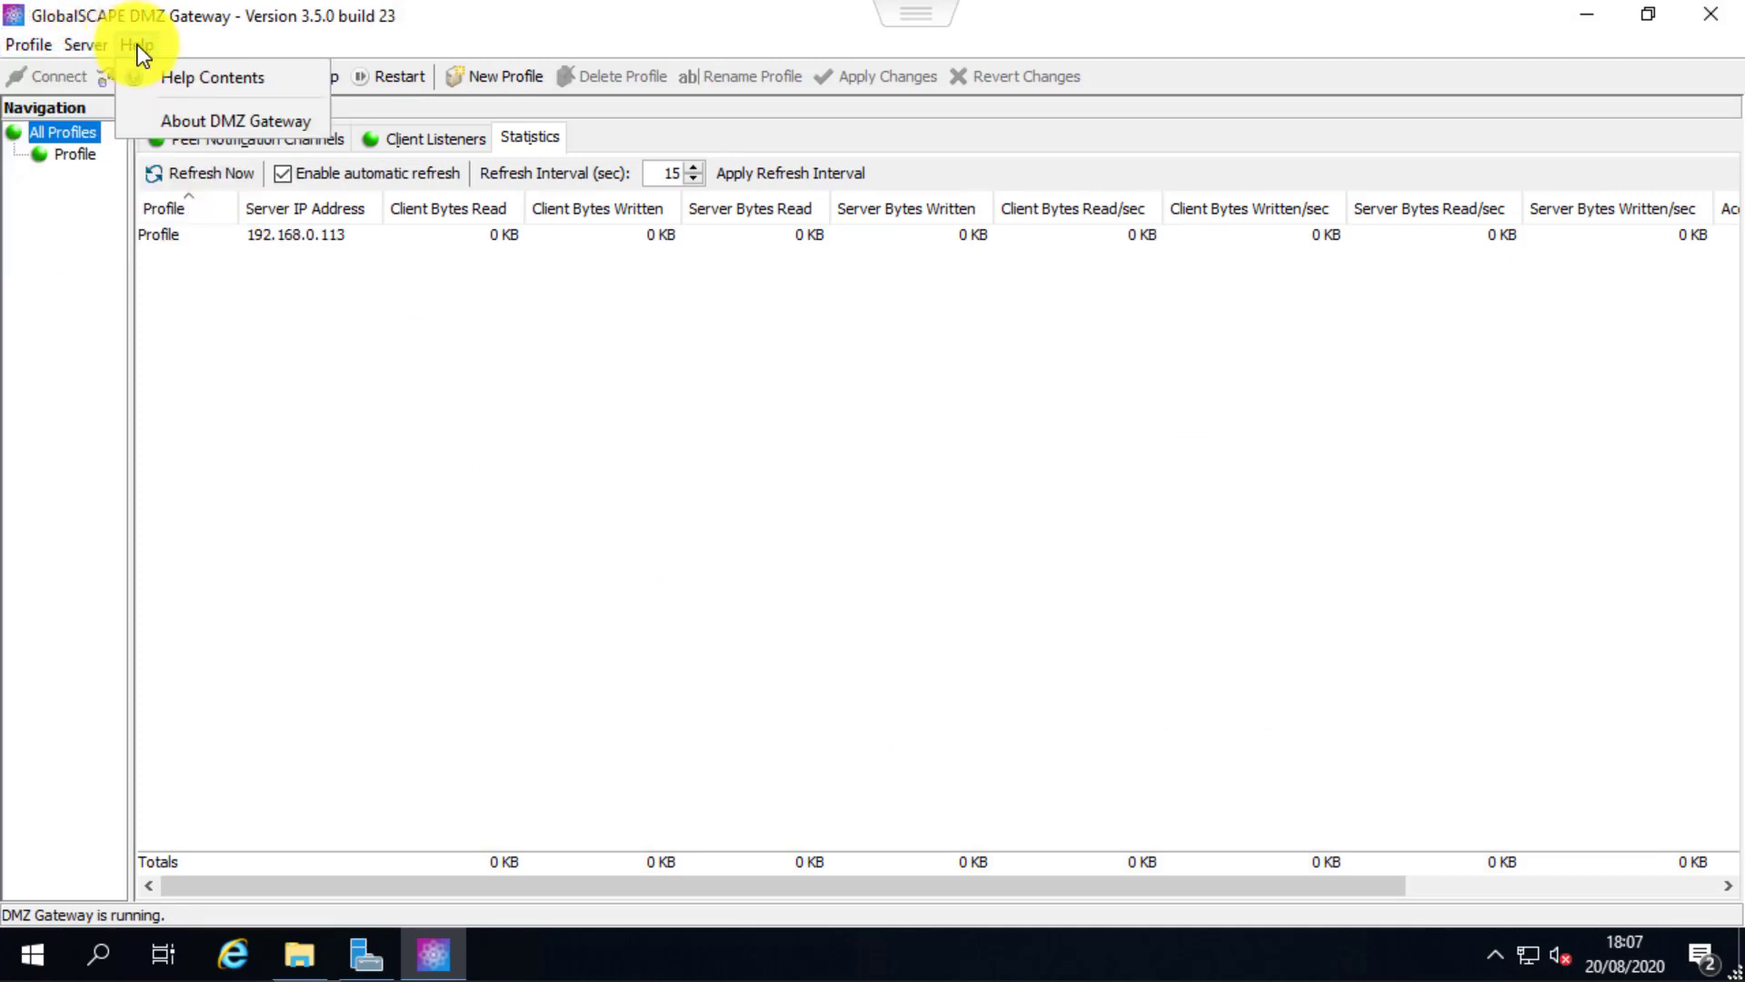
click(534, 407)
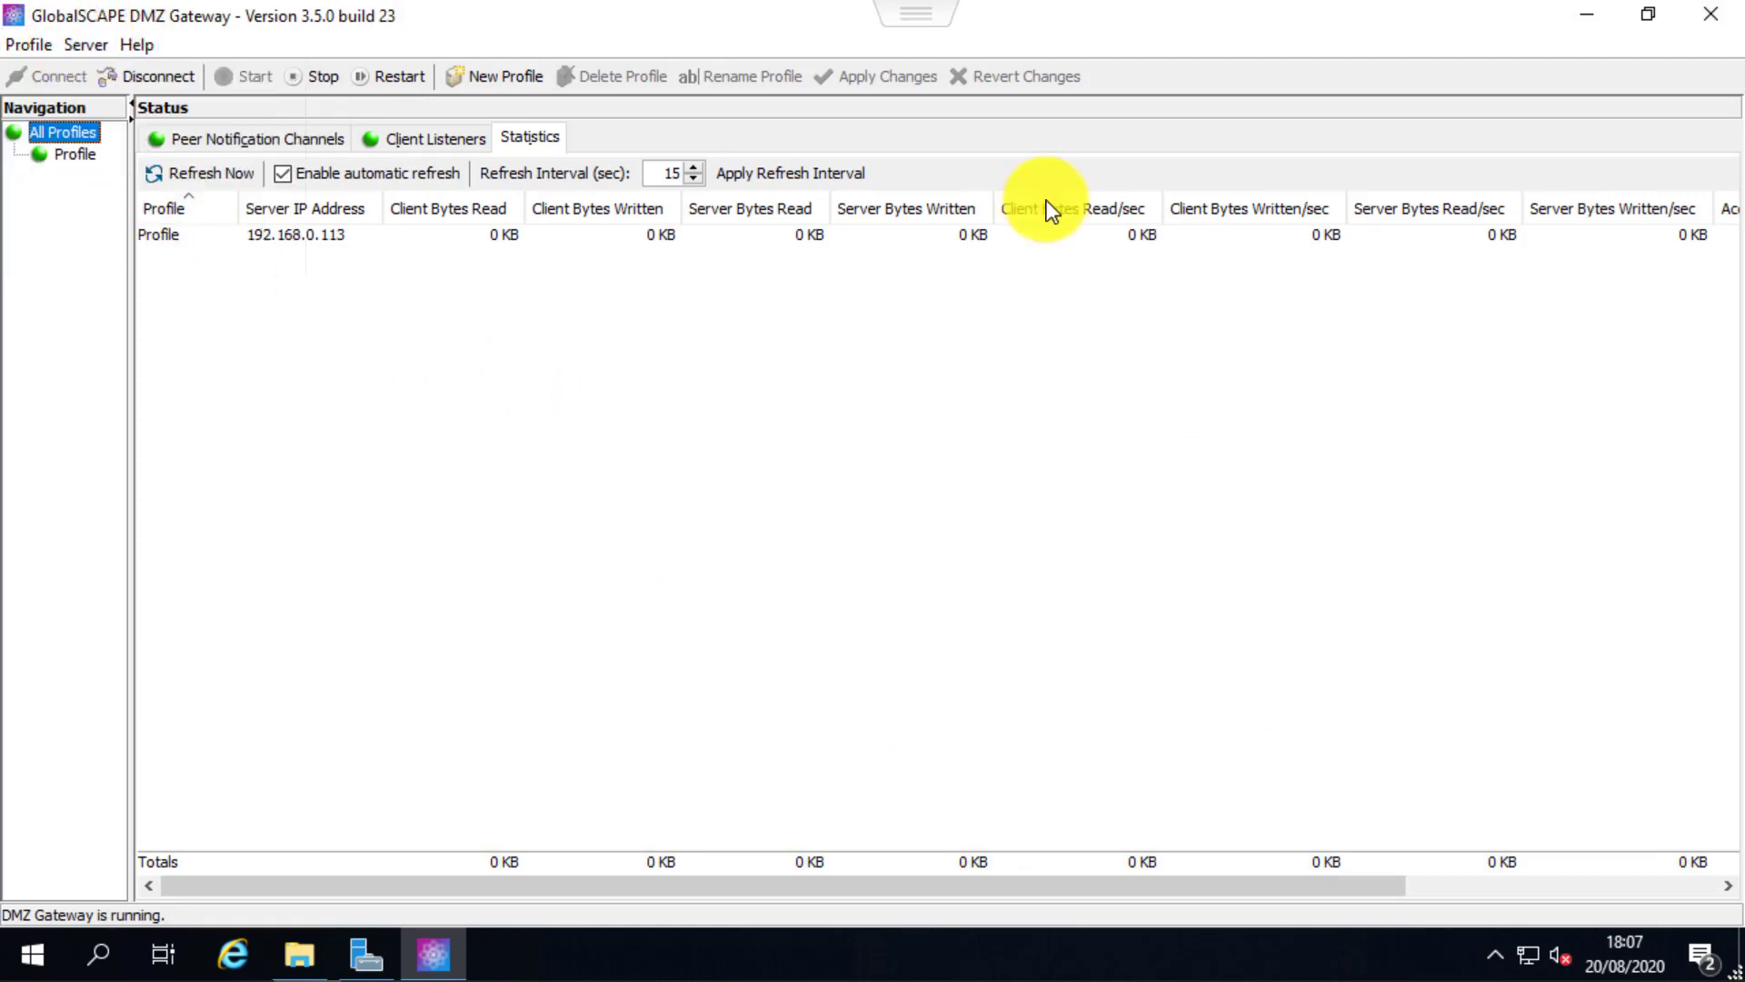